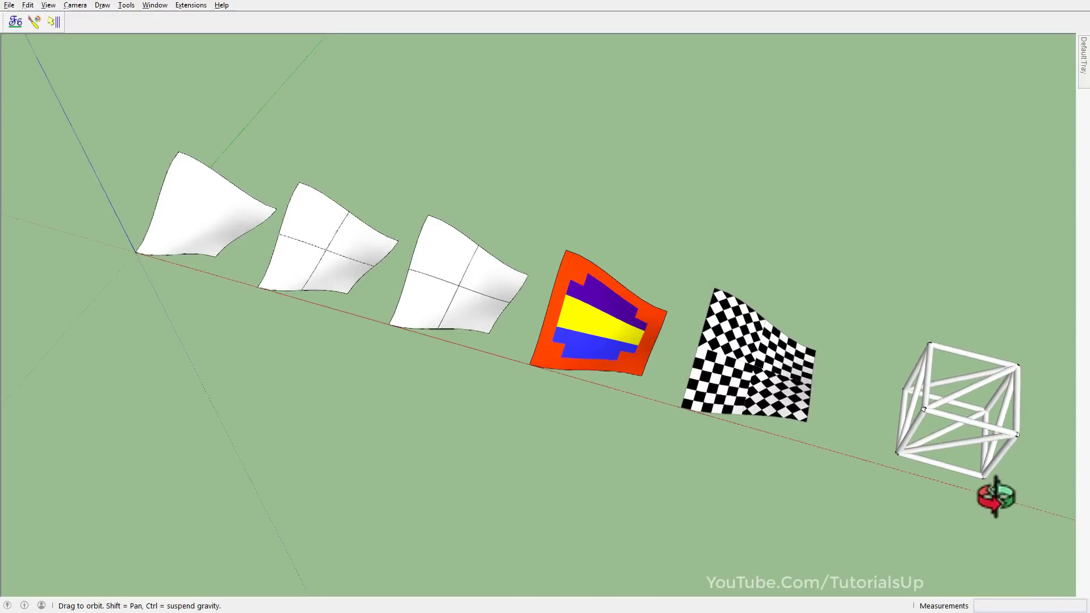
Start the ThruPaint tool with single-face selection on the first surface, with the Materials colour library open
key("space")
left_click_drag(214, 222, 479, 382)
scroll(510, 368, "up", 6)
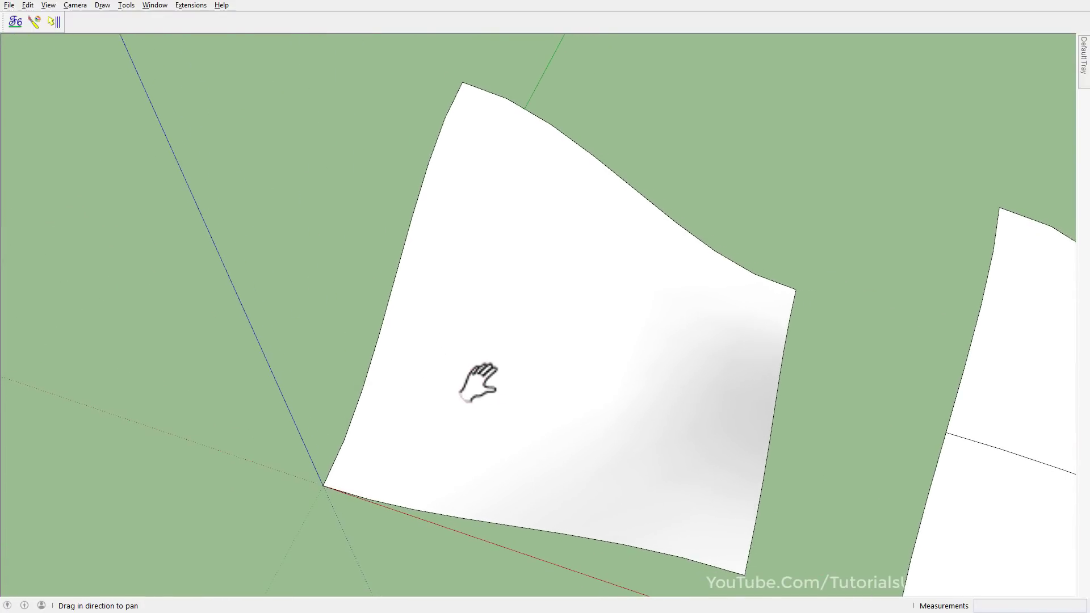
left_click(1066, 37)
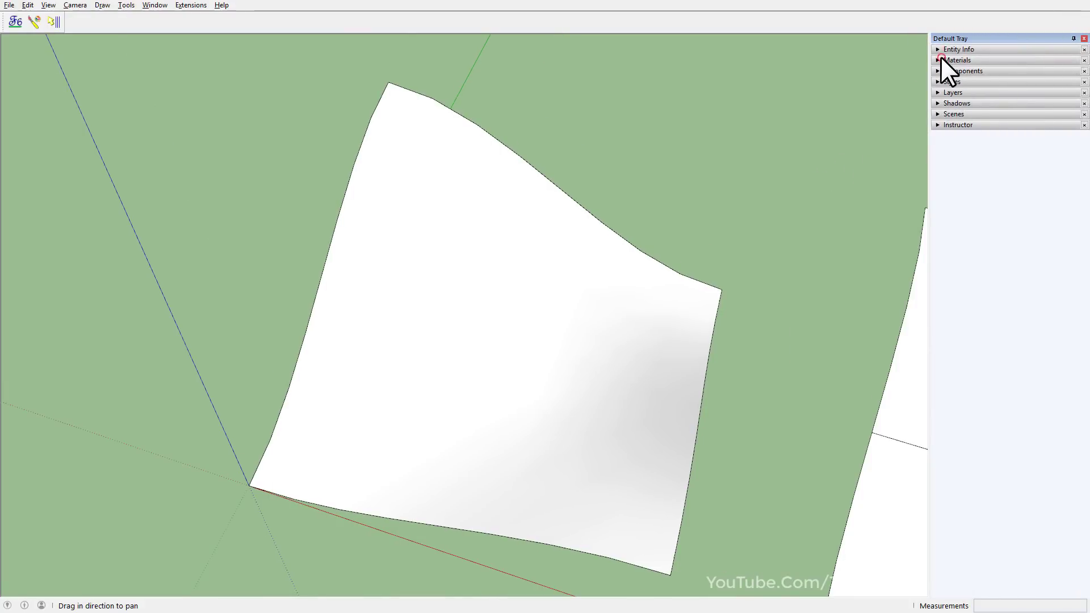
left_click(941, 59)
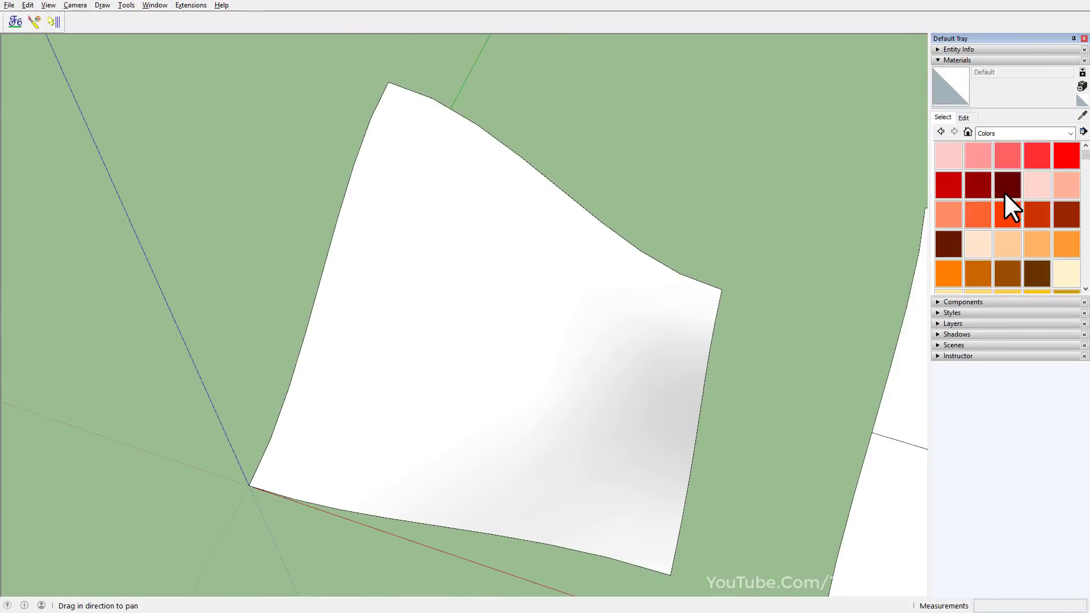
left_click(32, 18)
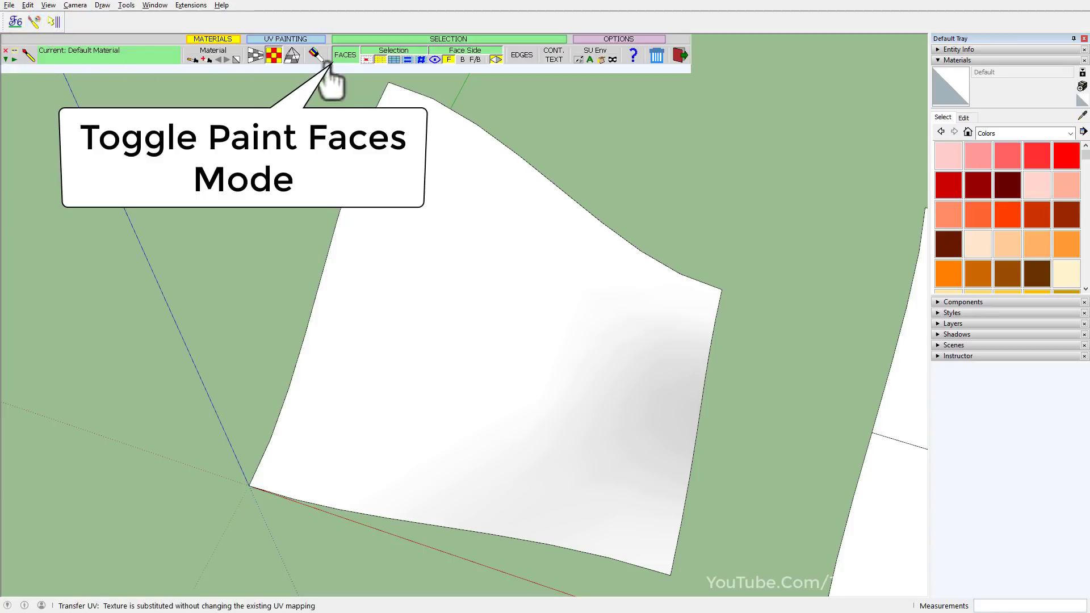
left_click(370, 59)
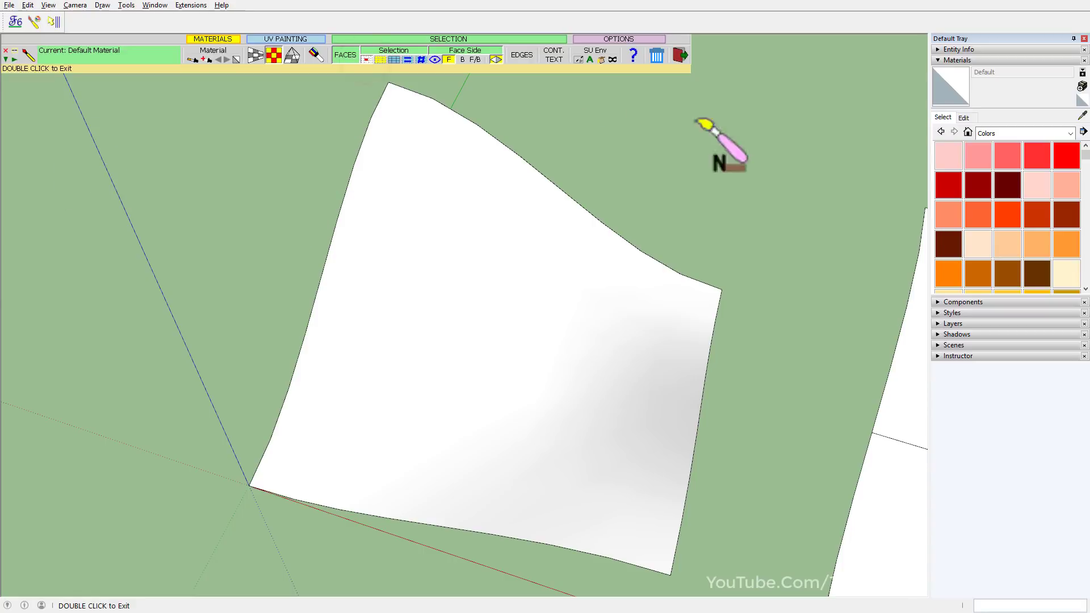
Paint the faces at the first surface's upper-left corner red with Color A05, displaying hidden geometry only while painting
left_click(1066, 154)
key("alt+q")
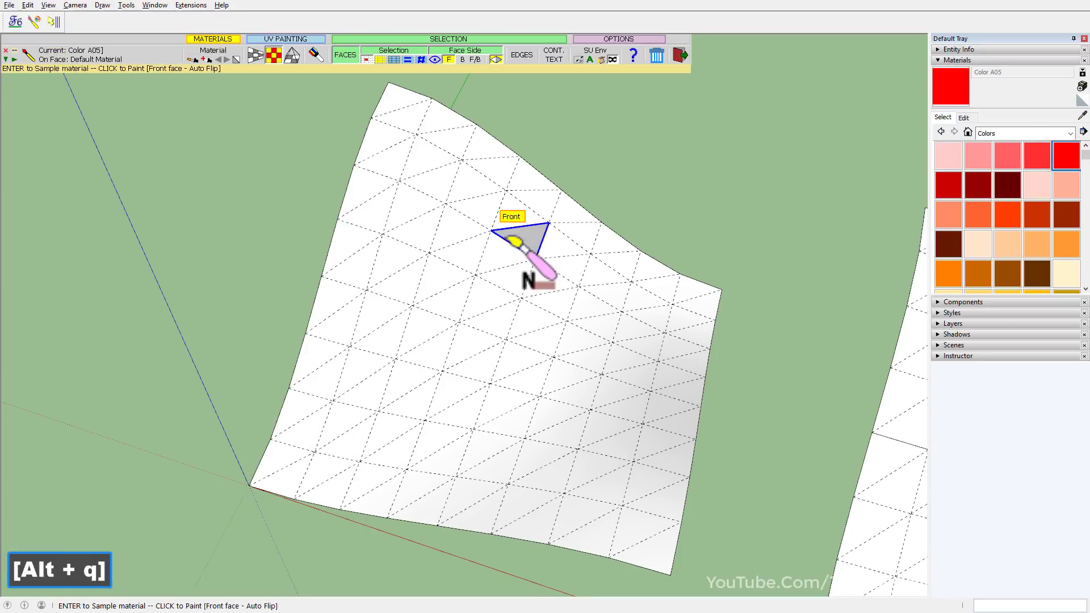
middle_click_drag(441, 288, 458, 354)
scroll(468, 364, "down", 4)
scroll(464, 340, "up", 2)
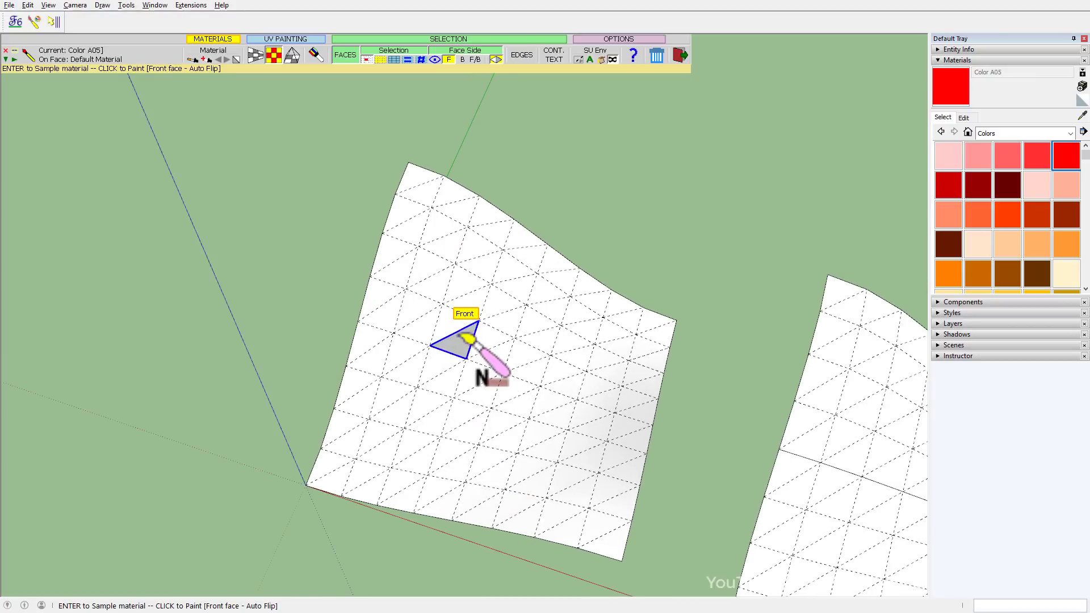
mouse_move(423, 162)
left_mouse_down()
mouse_move(443, 197)
mouse_move(464, 204)
mouse_move(455, 244)
mouse_move(406, 222)
left_mouse_up()
key("alt+q")
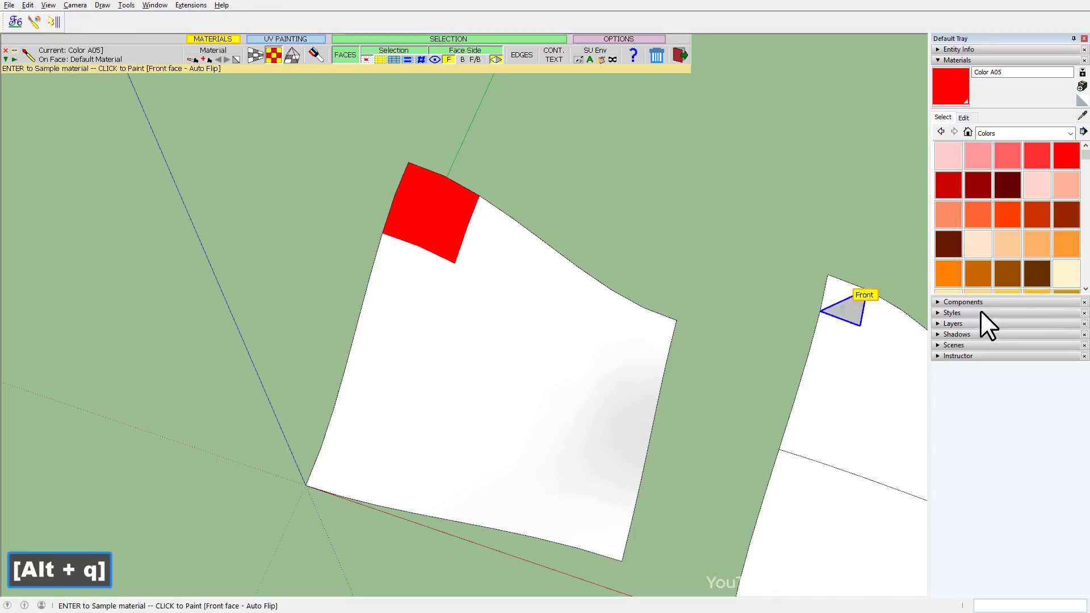
Paint the first surface's corner at the origin yellow with Color E04 and its upper-right corner green with Color F06
scroll(983, 233, "down", 2)
scroll(980, 234, "down", 2)
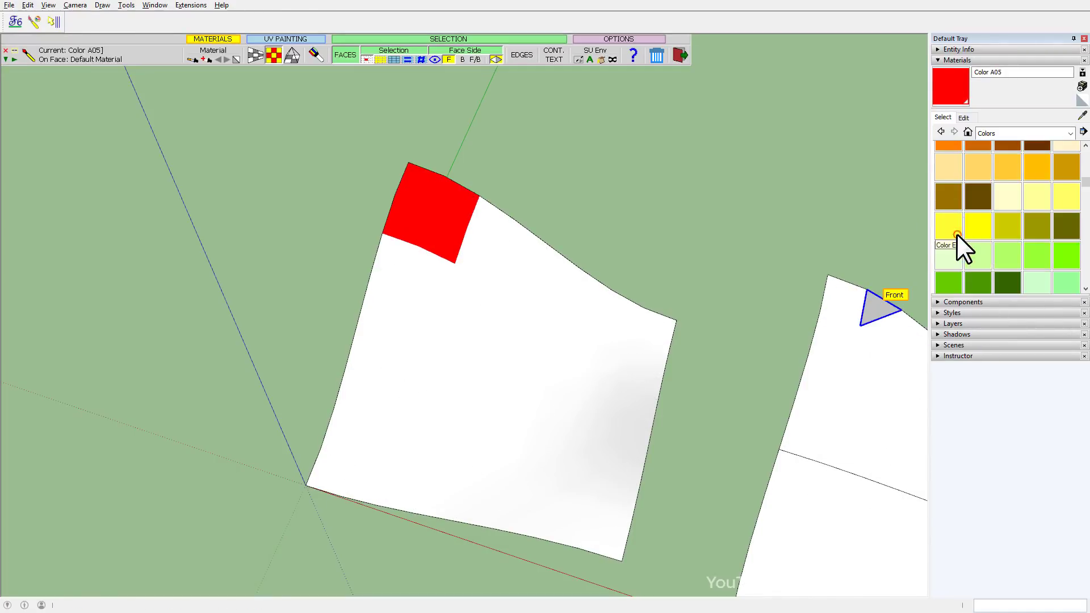
left_click(956, 234)
mouse_move(331, 445)
left_mouse_down()
mouse_move(358, 456)
mouse_move(363, 482)
mouse_move(333, 471)
mouse_move(378, 463)
mouse_move(382, 483)
left_mouse_up()
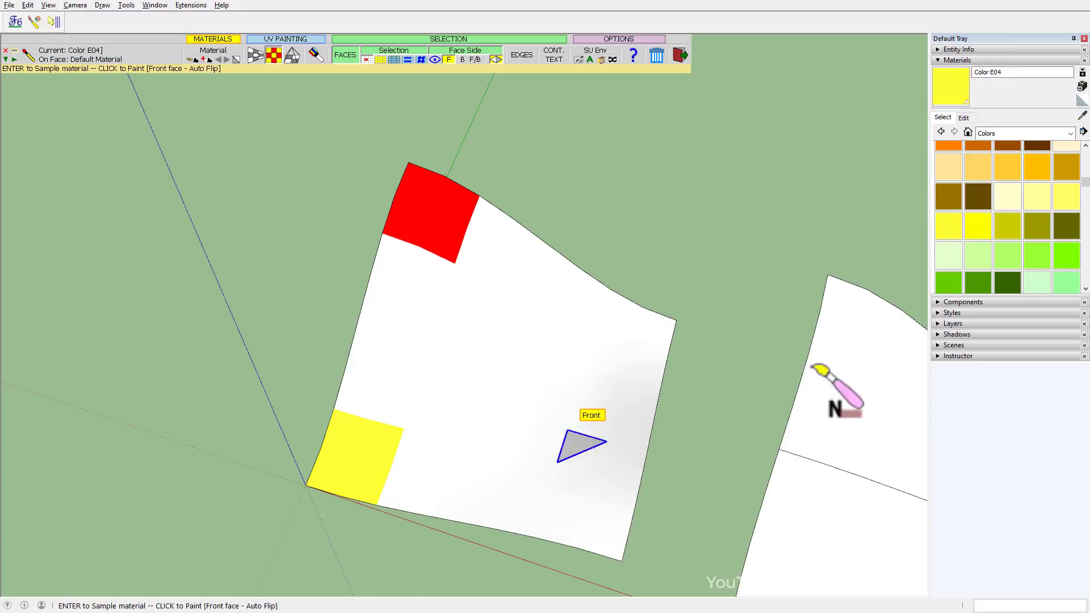
mouse_move(633, 309)
left_mouse_down()
mouse_move(627, 351)
mouse_move(670, 329)
mouse_move(665, 347)
left_mouse_up()
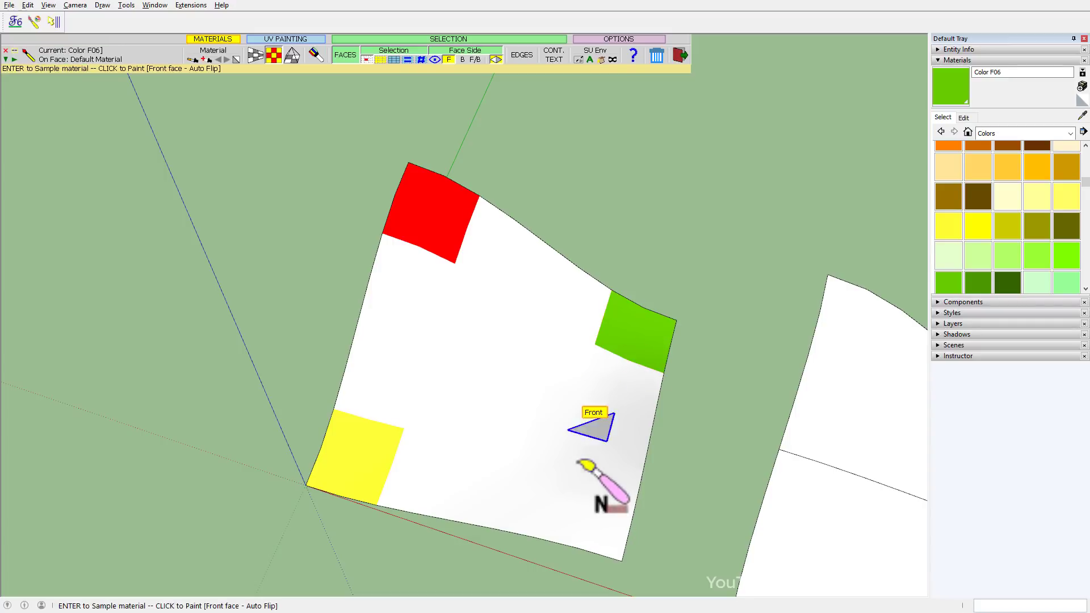
Paint the faces at the first surface's lower-right corner blue with Color I04
scroll(1026, 230, "down", 5)
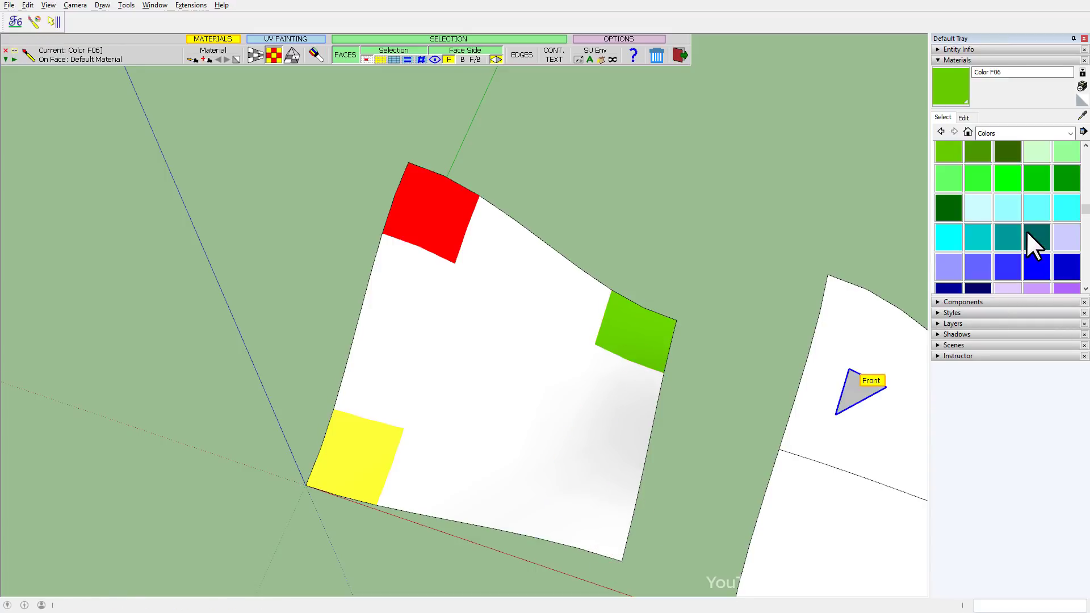
left_click(1010, 260)
mouse_move(573, 499)
left_mouse_down()
mouse_move(573, 490)
mouse_move(570, 542)
mouse_move(622, 558)
left_mouse_up()
left_click_drag(613, 511, 570, 487)
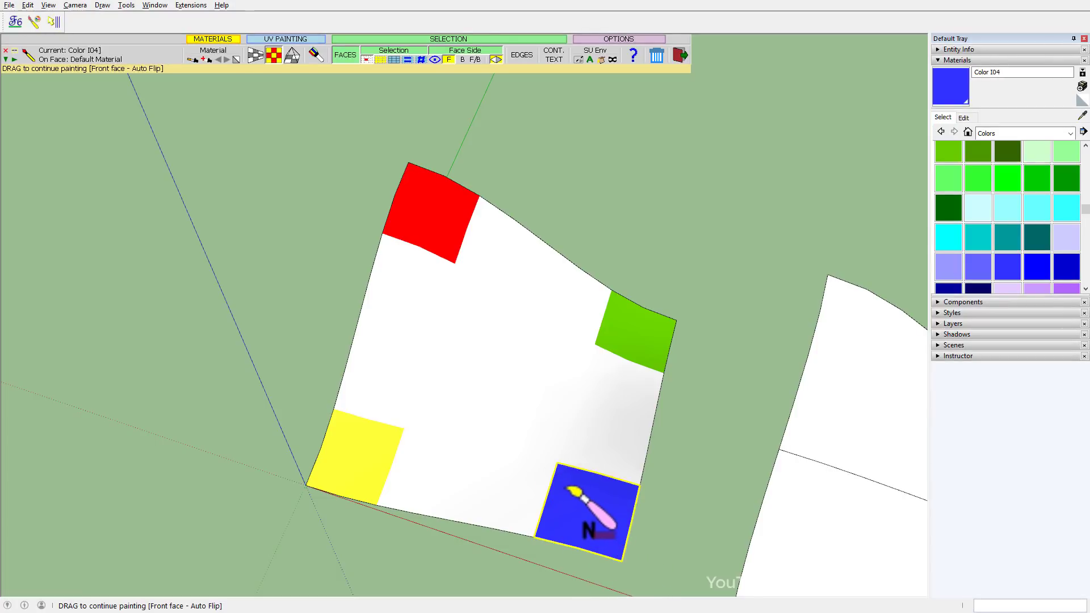
Switch the face selection to whole surfaces and paint the second surface's upper-left quadrant blue with Color I04
mouse_move(523, 462)
middle_mouse_down()
mouse_move(377, 275)
mouse_move(523, 227)
mouse_move(377, 19)
middle_mouse_up()
mouse_move(487, 255)
middle_mouse_down()
mouse_move(448, 71)
mouse_move(545, 602)
middle_mouse_up()
scroll(429, 386, "down", 5)
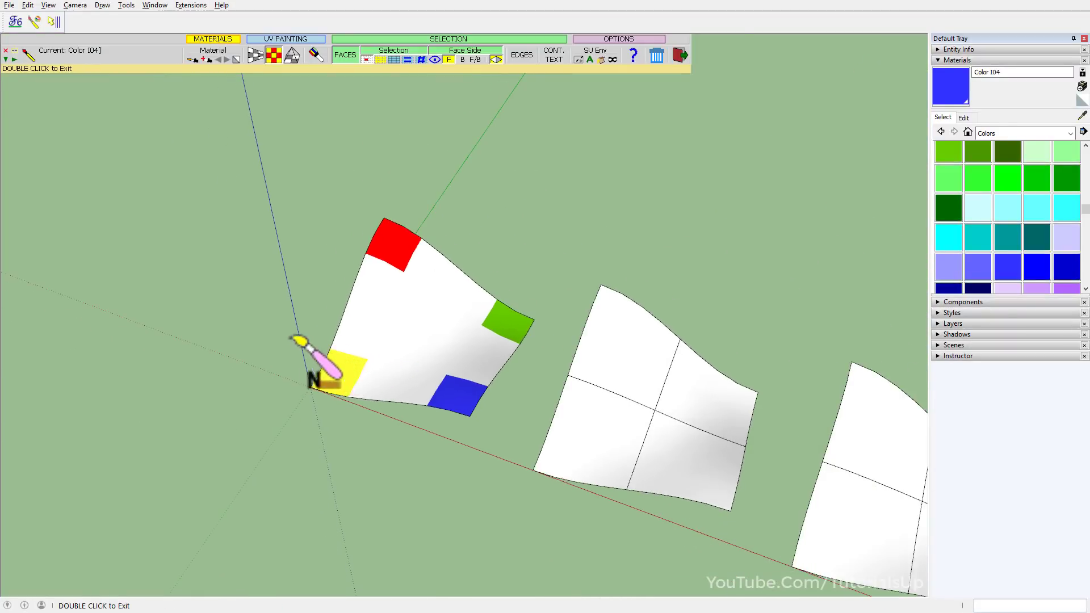
scroll(596, 437, "up", 3)
scroll(514, 432, "down", 1)
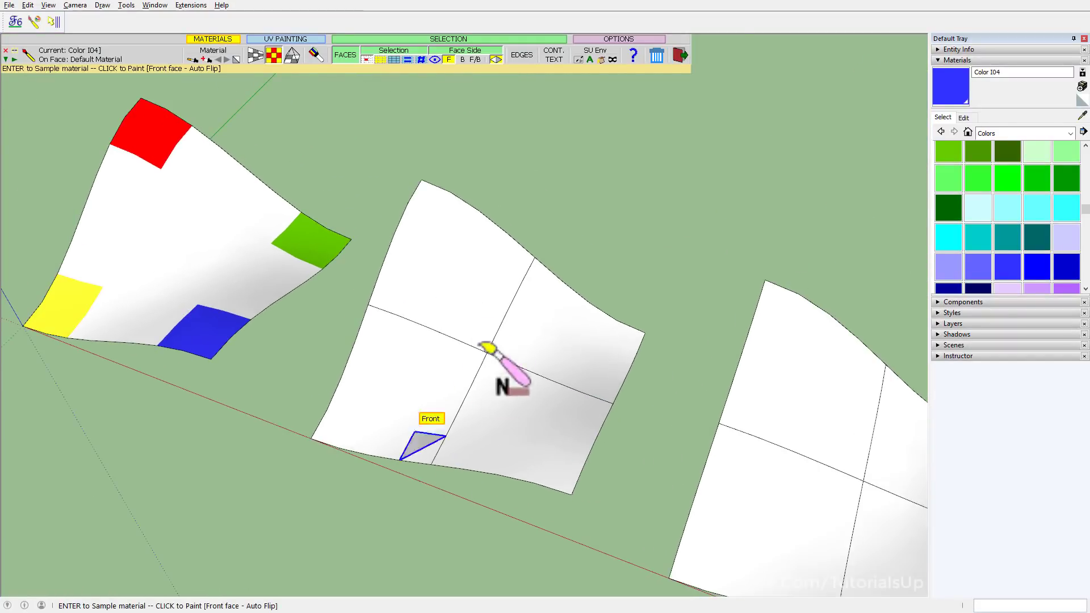
scroll(485, 330, "up", 4)
left_click(447, 246)
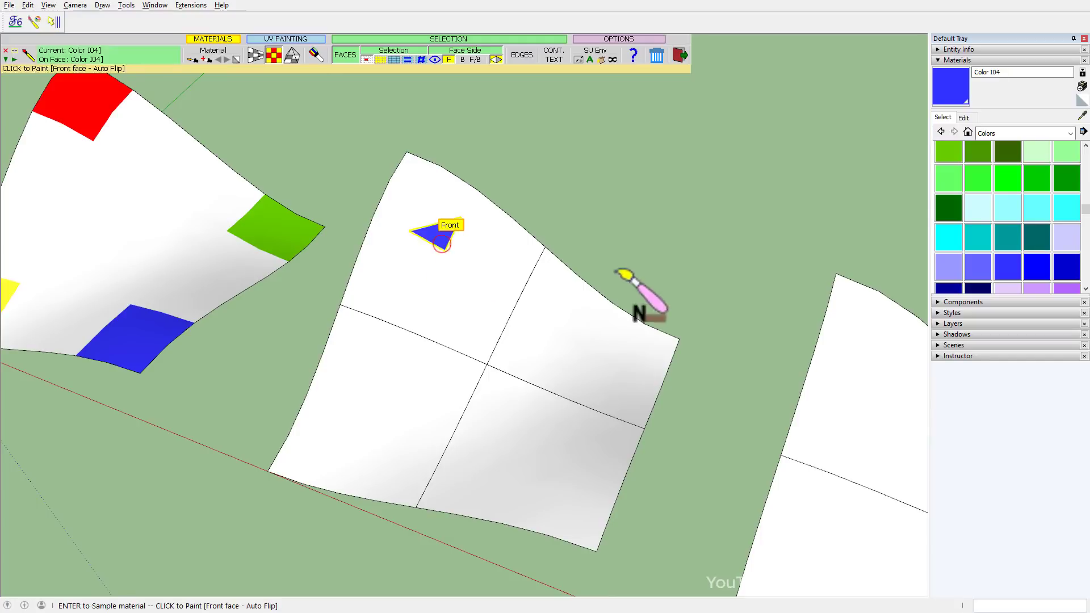
left_click(381, 62)
left_click(427, 205)
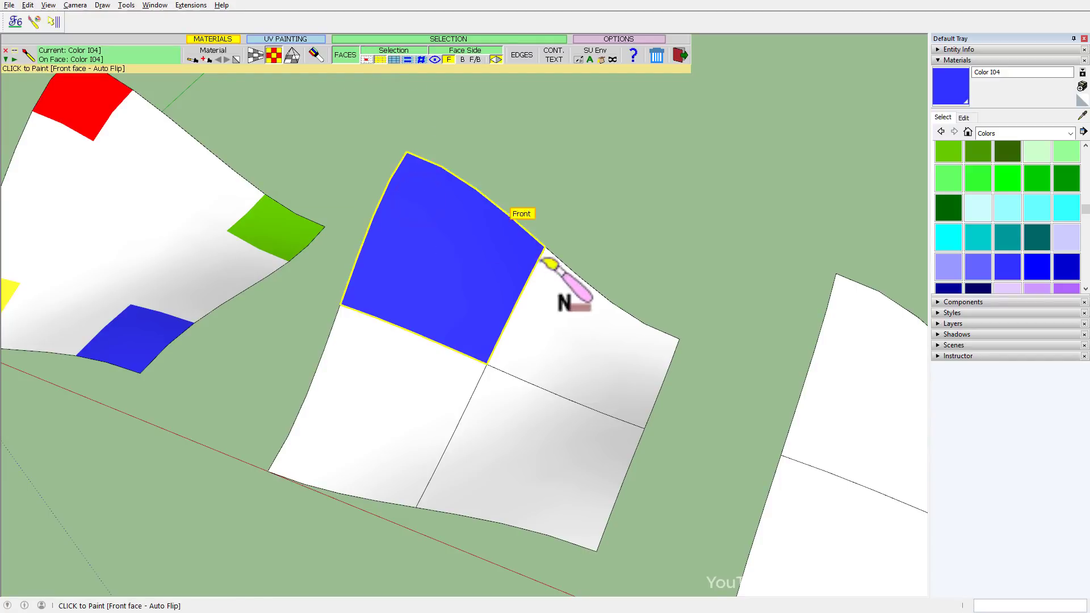
Paint the second surface's lower-right quadrant cyan with Color H05 and its upper-right quadrant green with Color G05
left_click(949, 237)
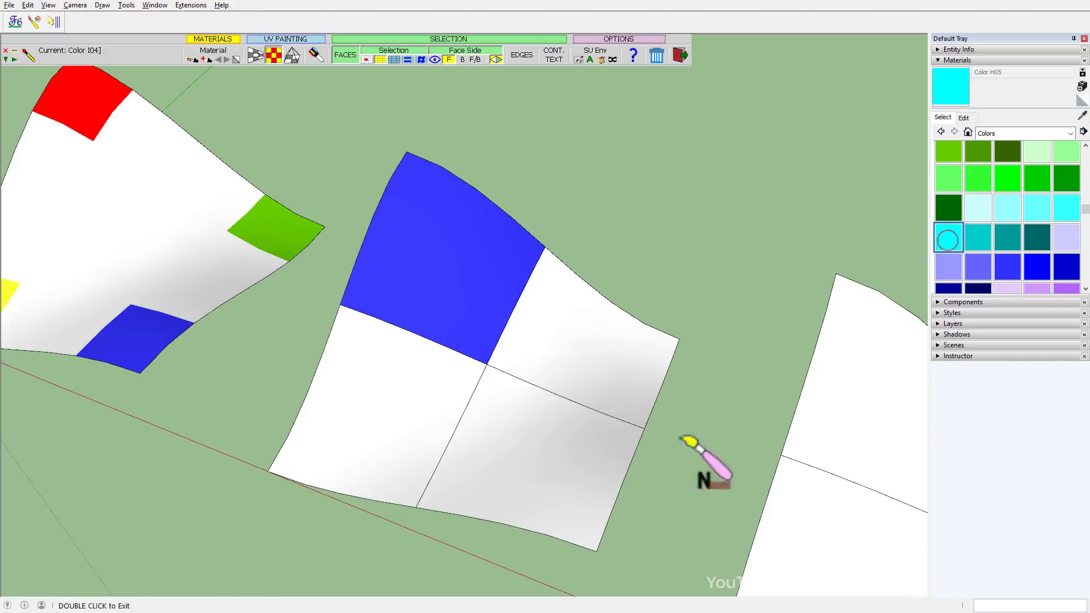
left_click(570, 471)
left_click(1007, 177)
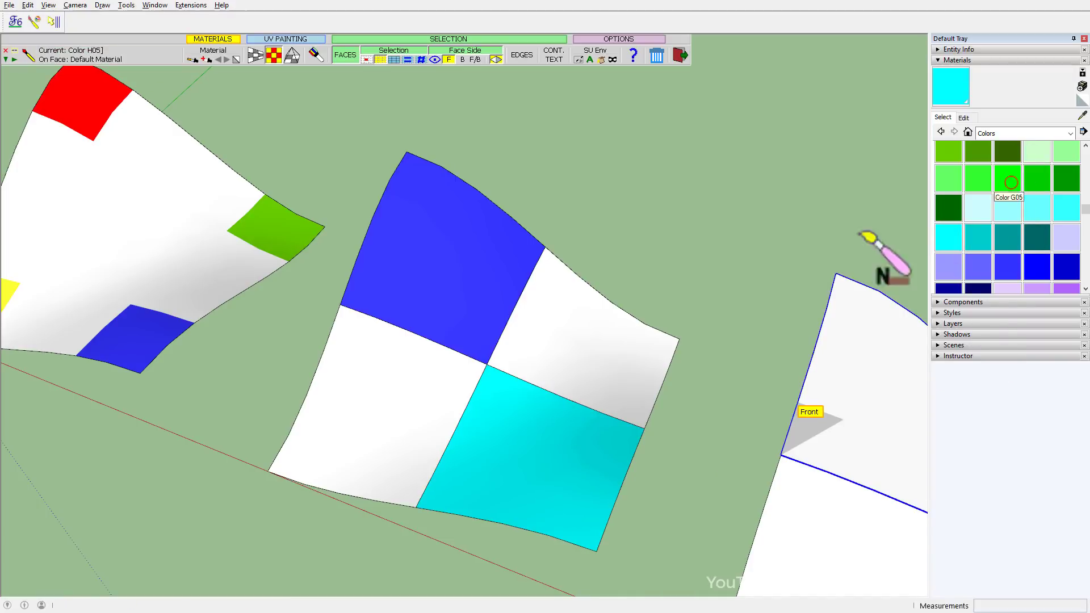
left_click(575, 378)
Paint the second surface's remaining lower-left quadrant magenta with Color K04
scroll(1000, 221, "down", 5)
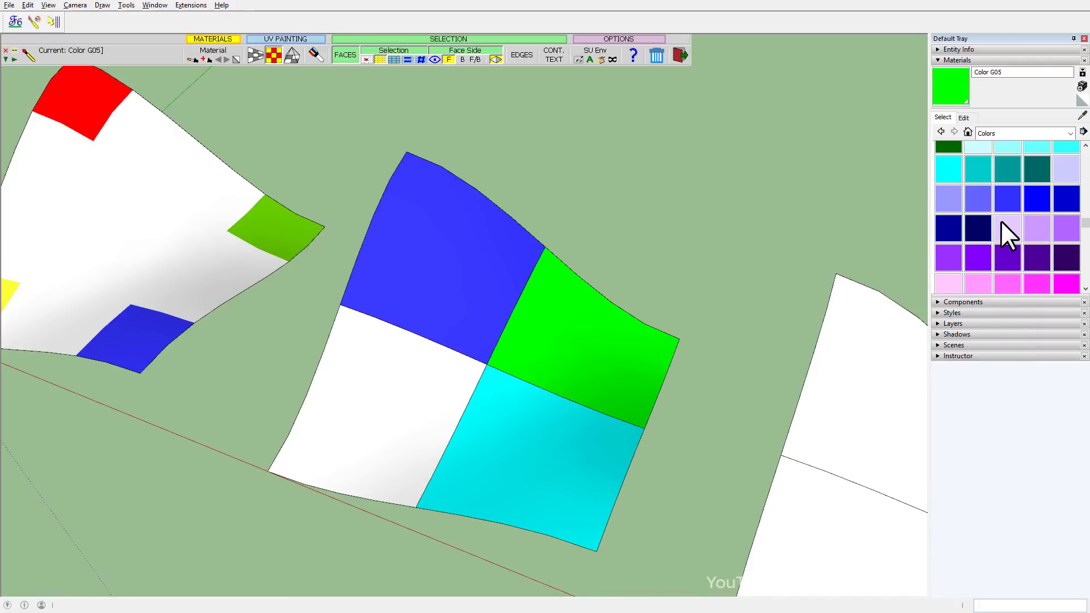
left_click(1038, 219)
left_click(399, 414)
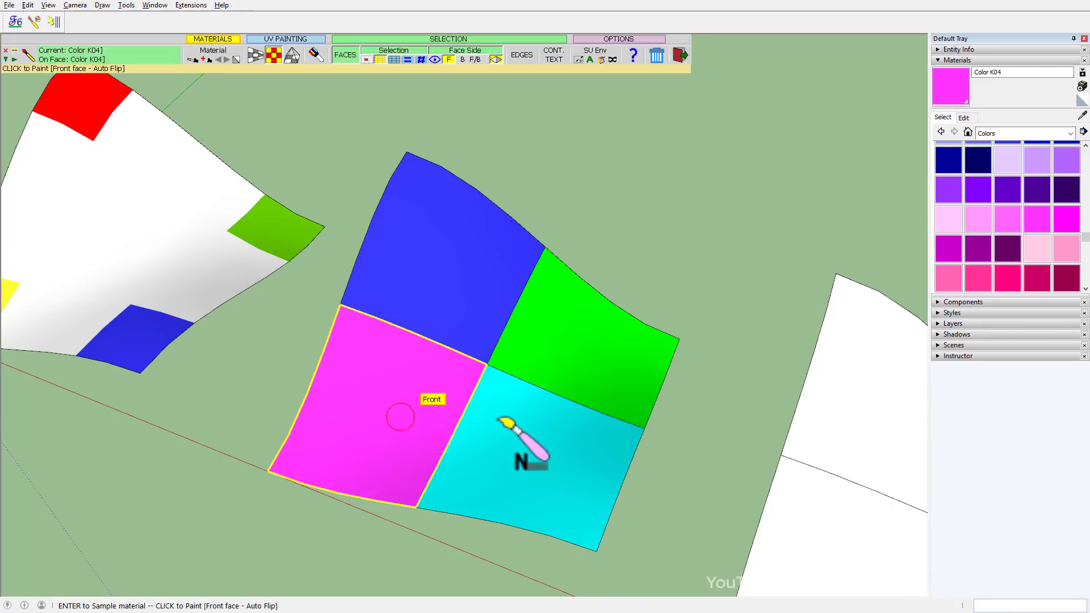
Switch the face selection to all connected faces and paint the entire third surface magenta with Color K04
mouse_move(518, 434)
middle_mouse_down()
mouse_move(499, 516)
mouse_move(498, 375)
middle_mouse_up()
scroll(242, 311, "down", 5)
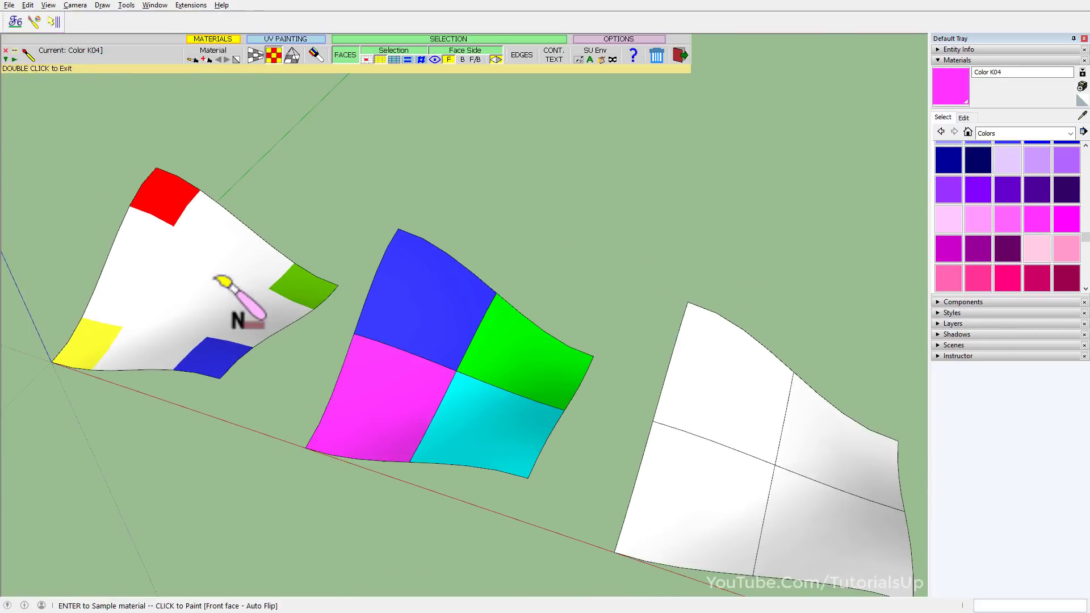
scroll(576, 417, "up", 8)
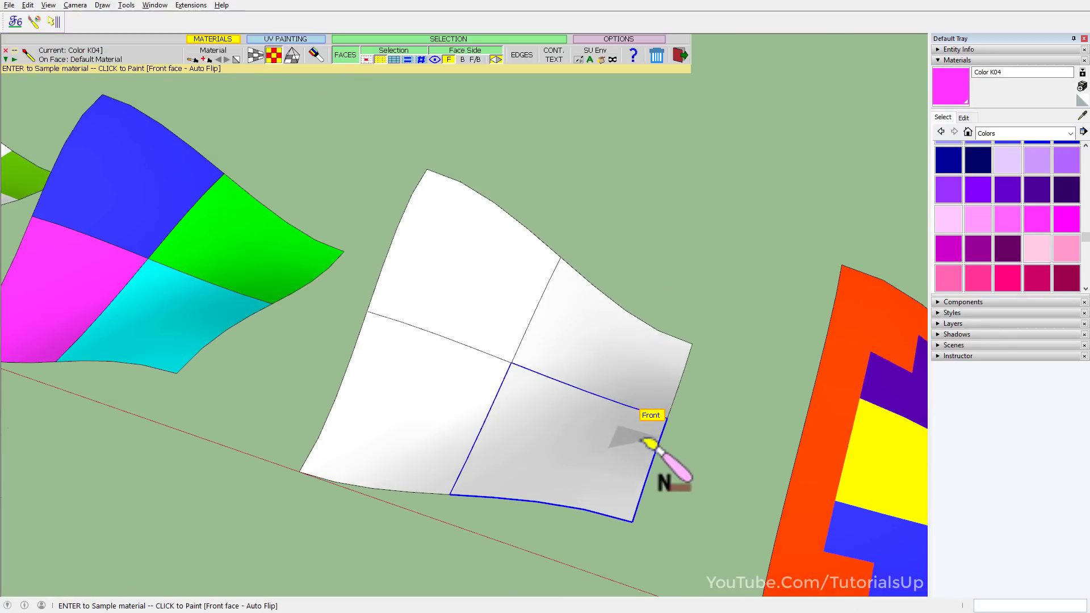
middle_click_drag(577, 438, 559, 443)
scroll(517, 254, "down", 2)
scroll(461, 260, "up", 2)
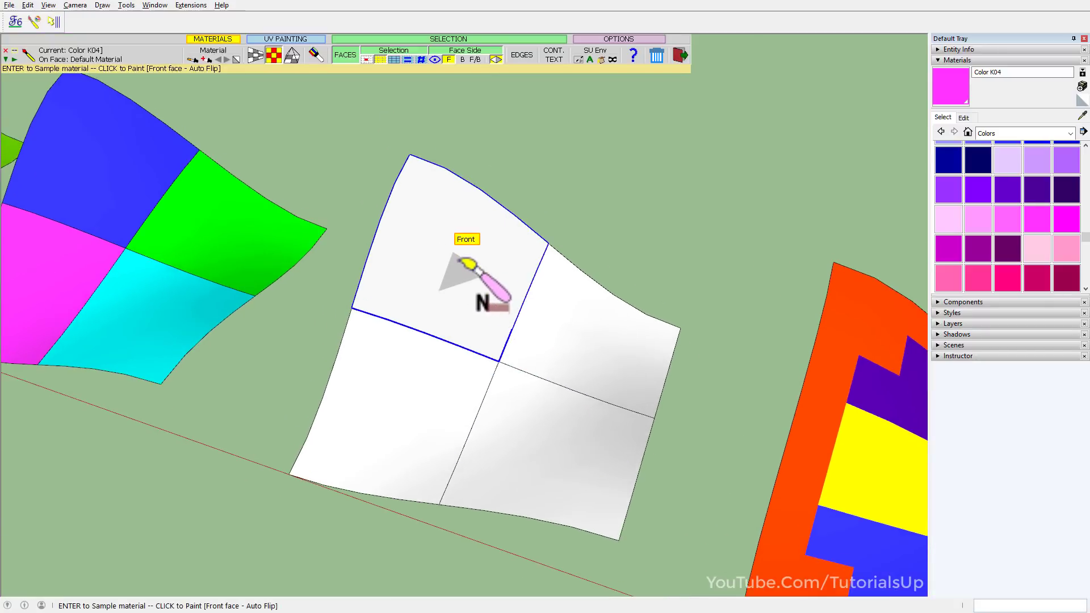
left_click(392, 61)
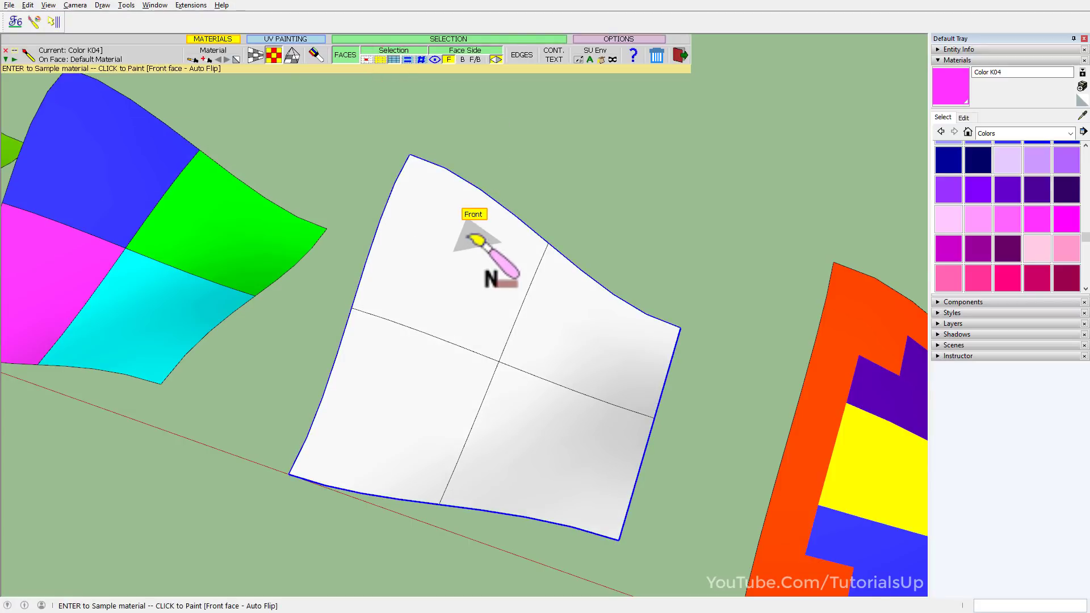
left_click(465, 233)
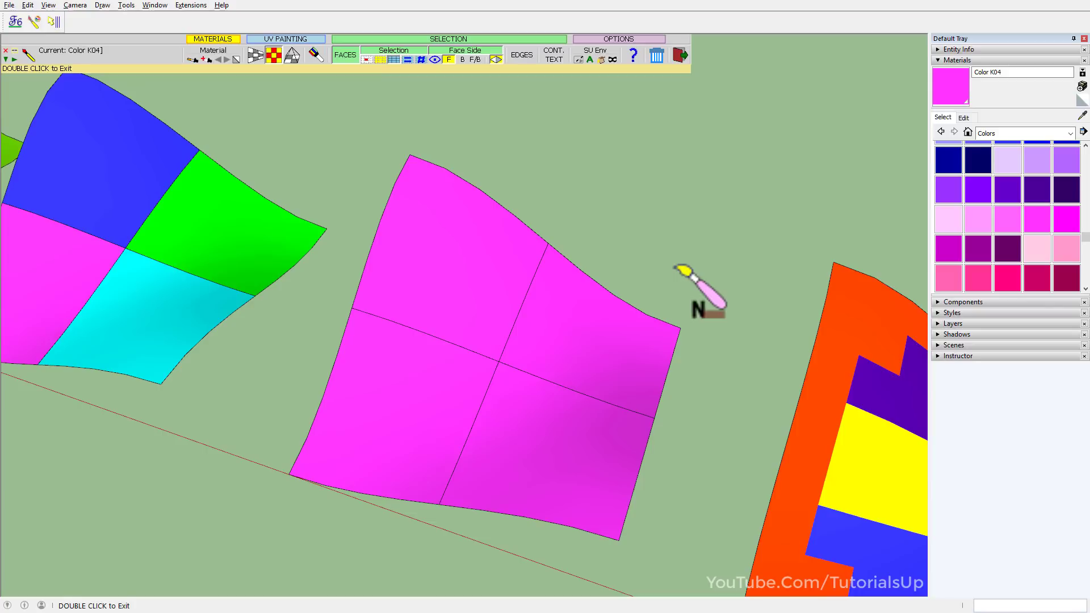
Cover the entire third surface with the Diamond Box texture from the Patterns materials
left_click(1011, 134)
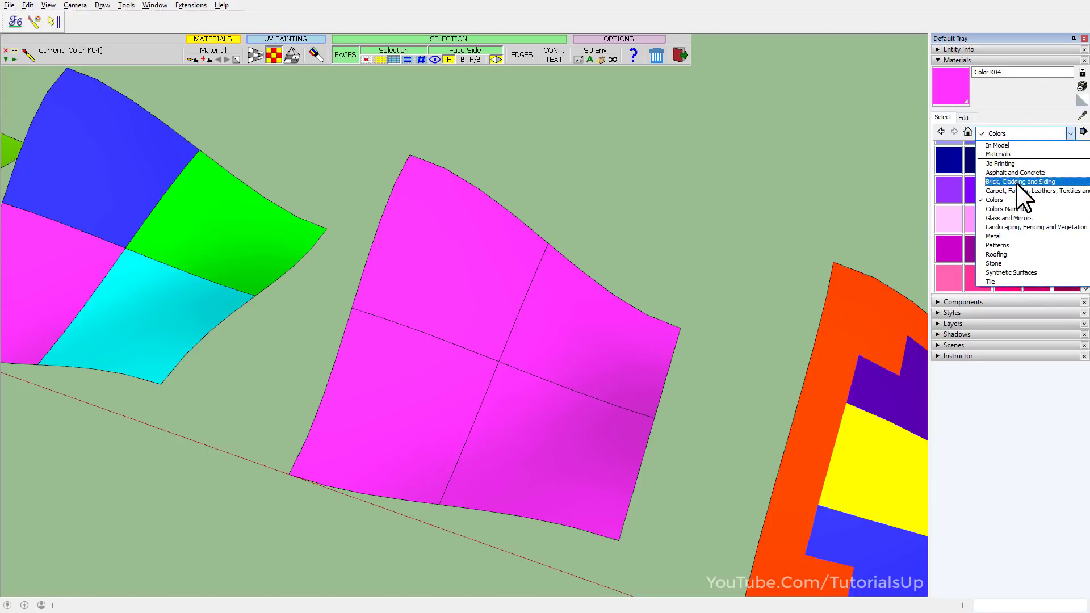
scroll(1022, 216, "down", 1)
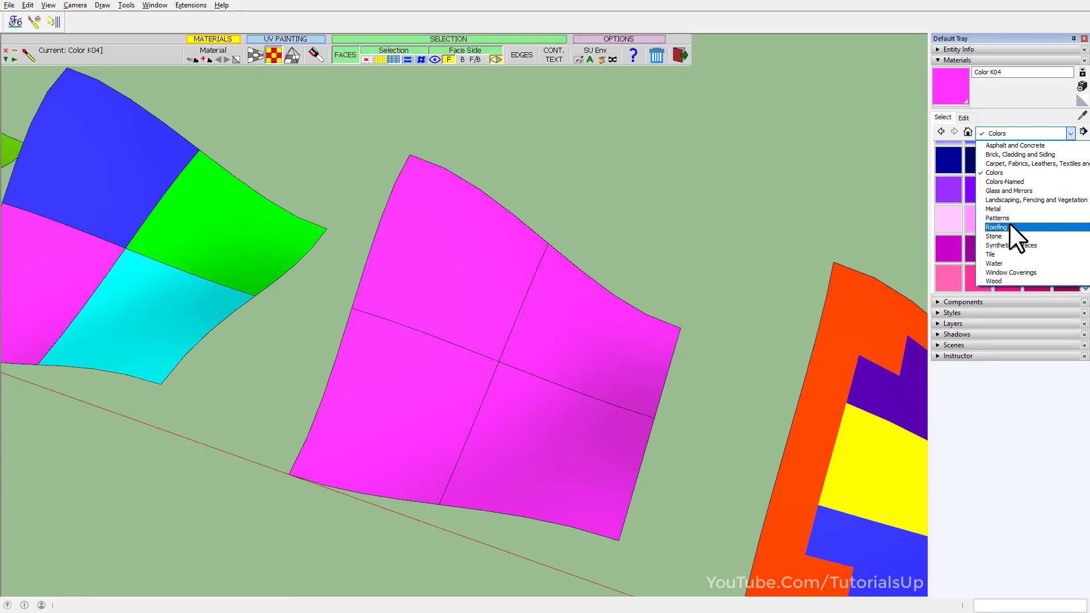
left_click(1010, 219)
scroll(973, 199, "down", 5)
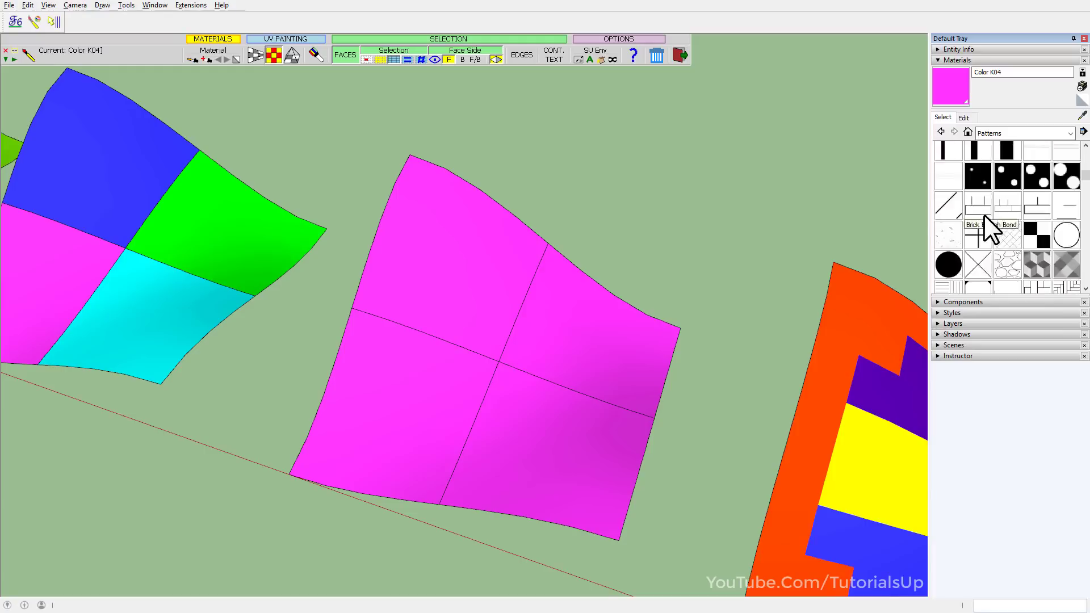
left_click(1036, 195)
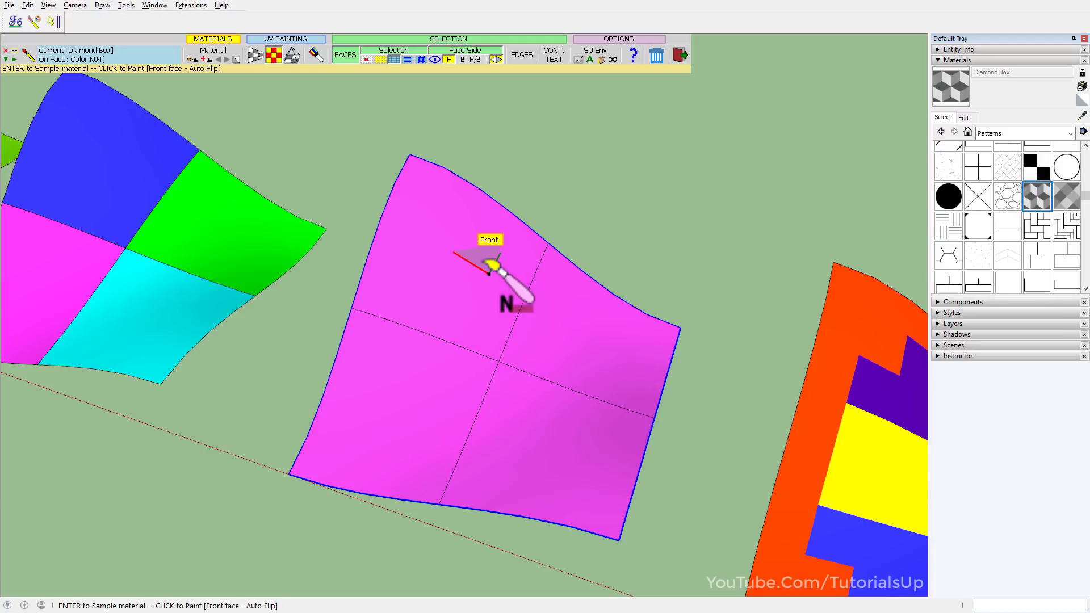
left_click(474, 256)
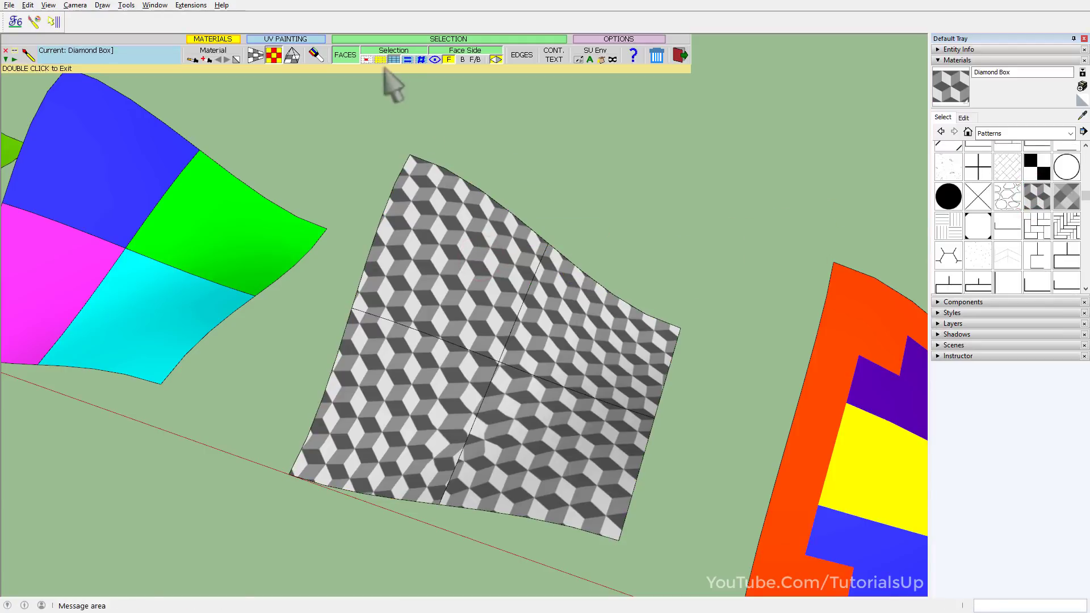
Paint a block of individual faces in the middle of the third surface with the Checkerboard Black pattern
left_click(1035, 168)
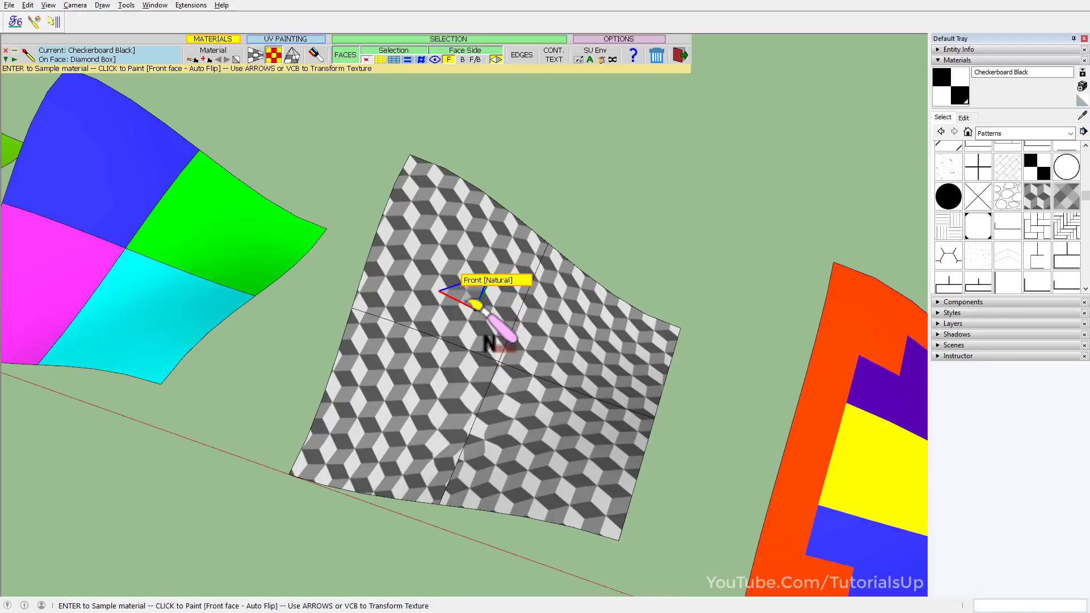
mouse_move(445, 290)
left_mouse_down()
mouse_move(546, 347)
mouse_move(559, 338)
mouse_move(541, 331)
mouse_move(562, 376)
mouse_move(559, 362)
mouse_move(547, 434)
mouse_move(518, 434)
mouse_move(441, 378)
mouse_move(435, 417)
mouse_move(446, 429)
mouse_move(469, 285)
left_mouse_up()
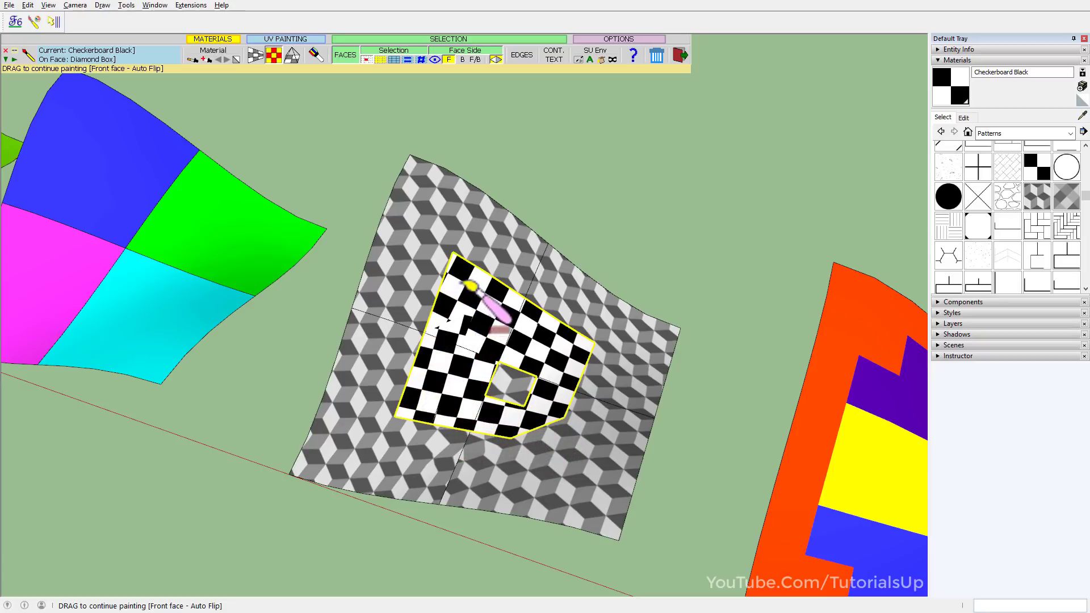
left_click_drag(514, 382, 534, 414)
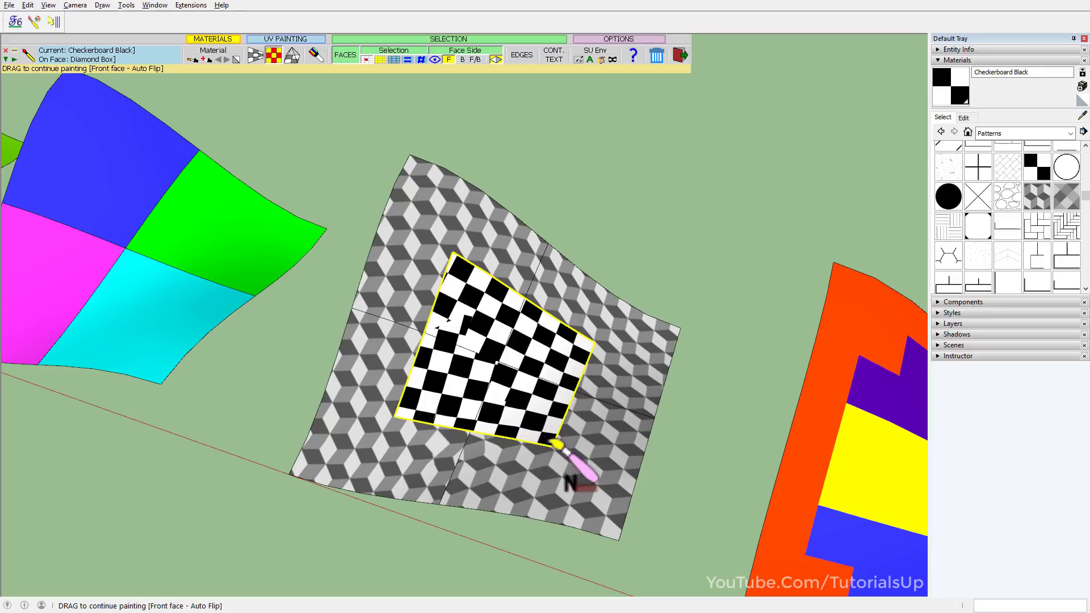
left_click_drag(468, 329, 574, 445)
scroll(596, 482, "down", 3)
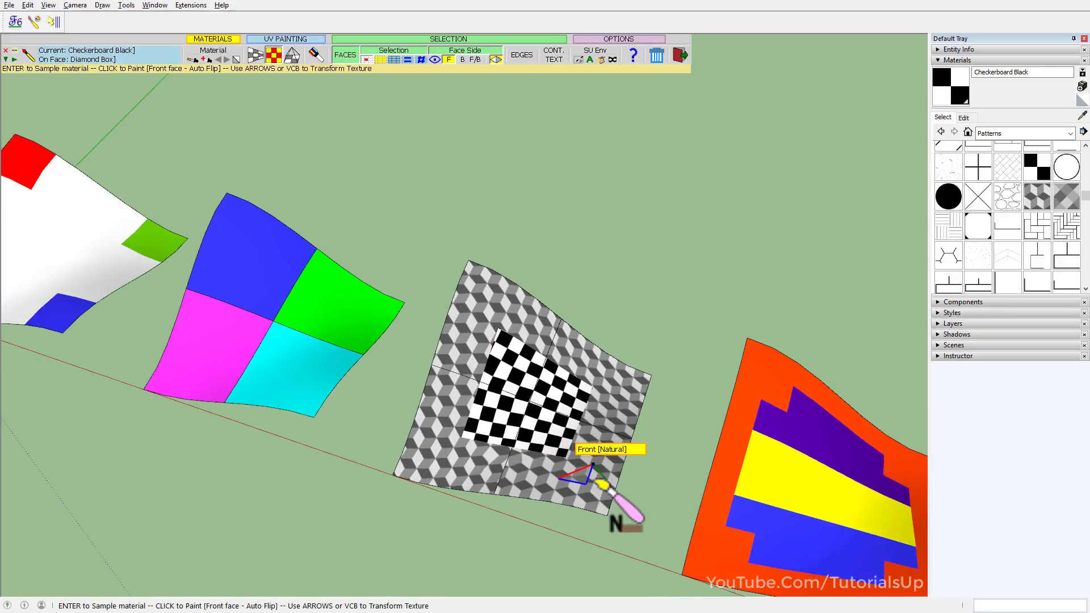
Examine the checkerboard block and the surrounding Diamond Box texture on the third surface, then the neighbouring surfaces
scroll(584, 480, "up", 3)
mouse_move(538, 438)
middle_mouse_down()
mouse_move(385, 408)
mouse_move(475, 323)
mouse_move(754, 188)
mouse_move(659, 346)
mouse_move(481, 457)
middle_mouse_up()
scroll(399, 401, "down", 3)
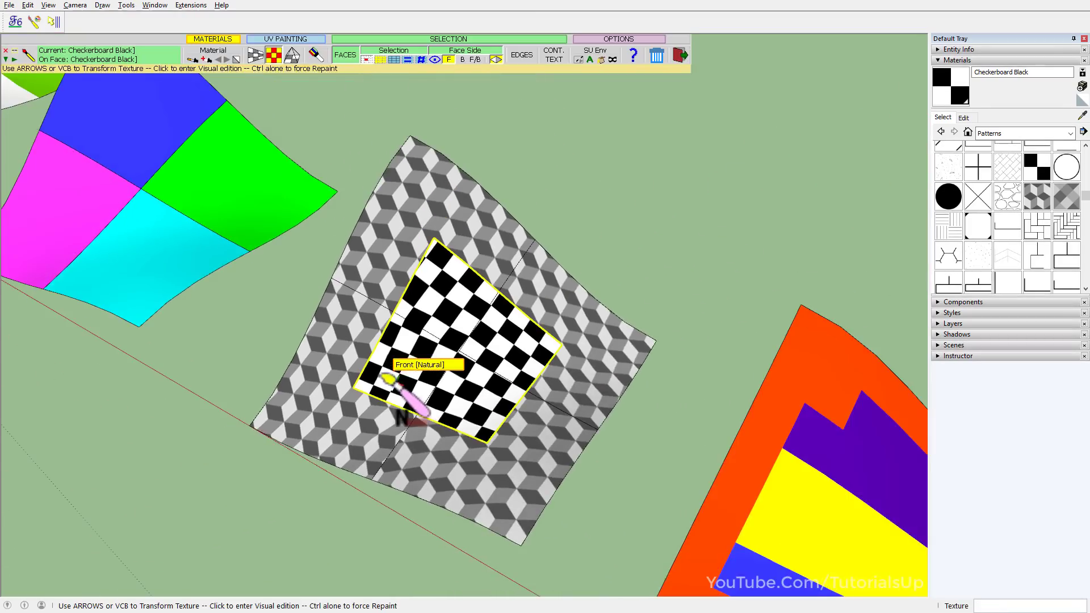
middle_click_drag(402, 403, 520, 79)
mouse_move(477, 295)
middle_mouse_down()
mouse_move(485, 88)
mouse_move(487, 540)
middle_mouse_up()
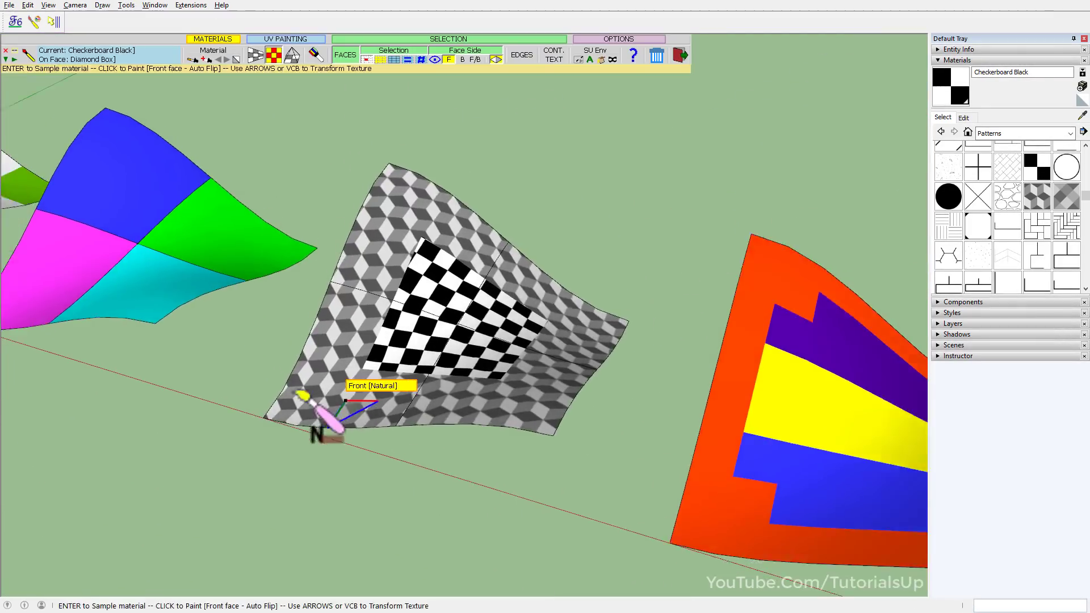
scroll(284, 403, "down", 3)
scroll(584, 469, "up", 3)
scroll(568, 457, "up", 2)
middle_click_drag(555, 450, 479, 397)
scroll(443, 392, "down", 2)
left_click(1067, 134)
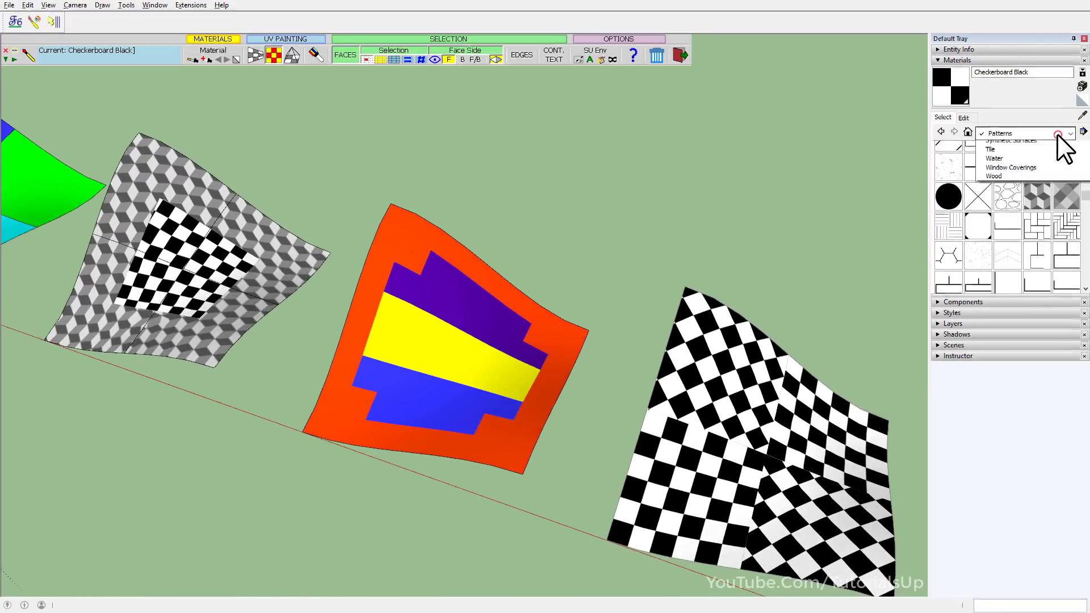
left_click(1012, 198)
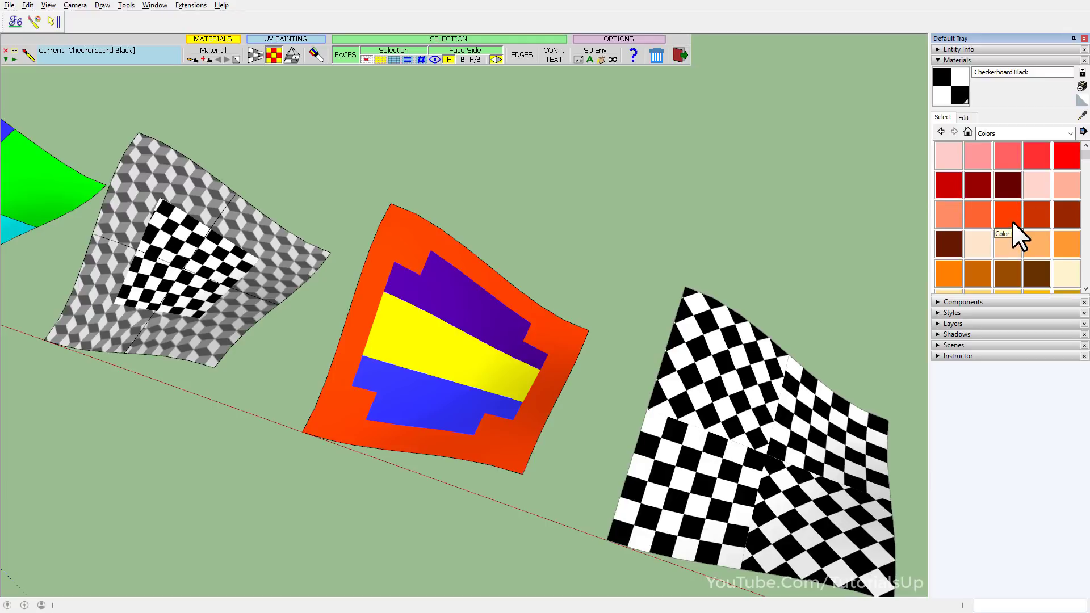
scroll(1013, 221, "down", 3)
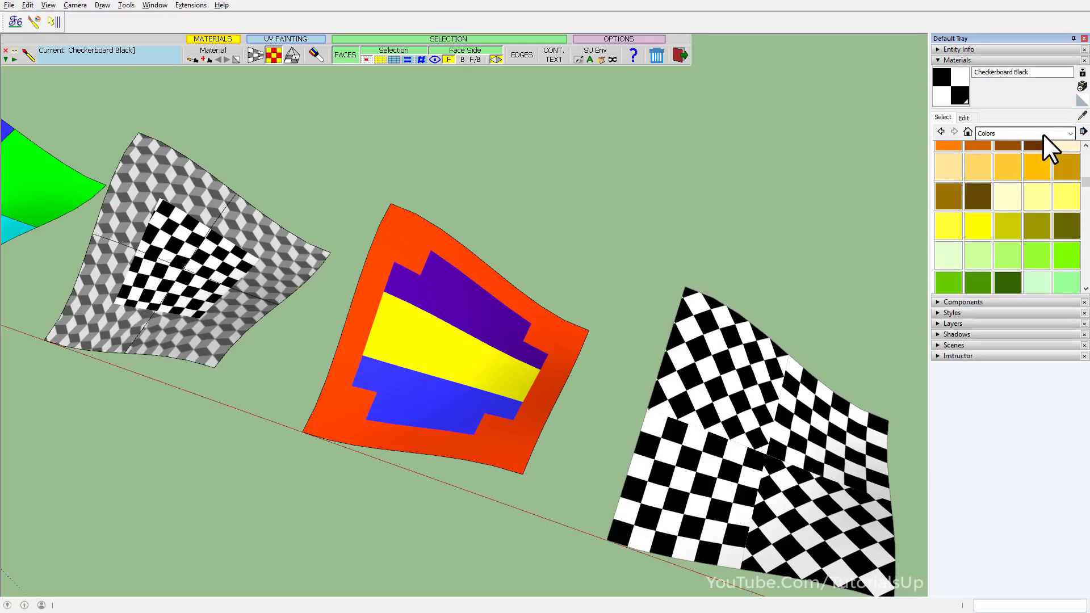
left_click(1043, 134)
left_click(1021, 220)
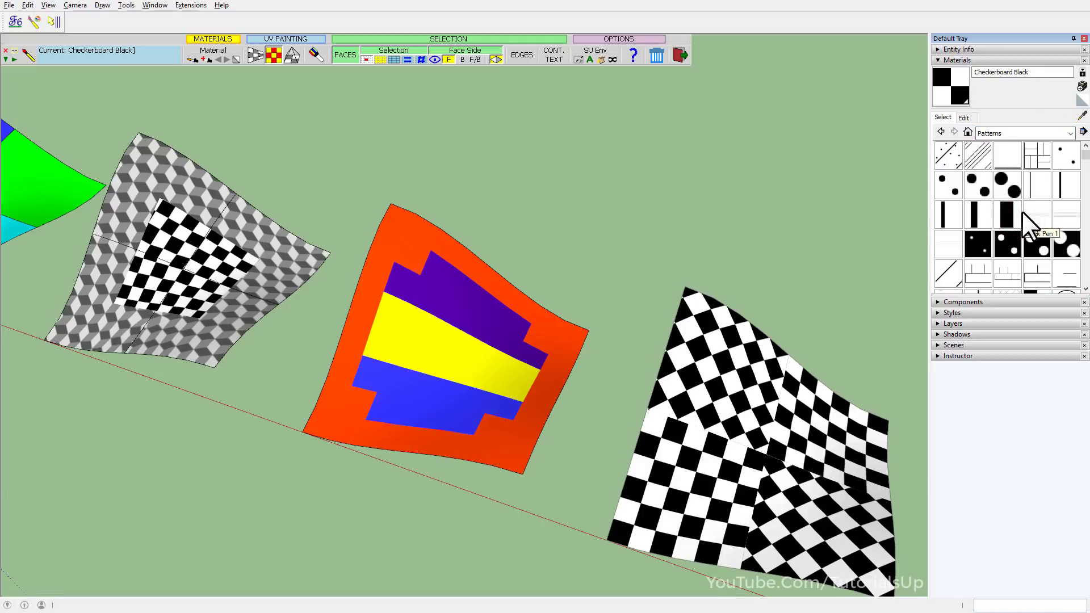
scroll(1016, 212, "down", 3)
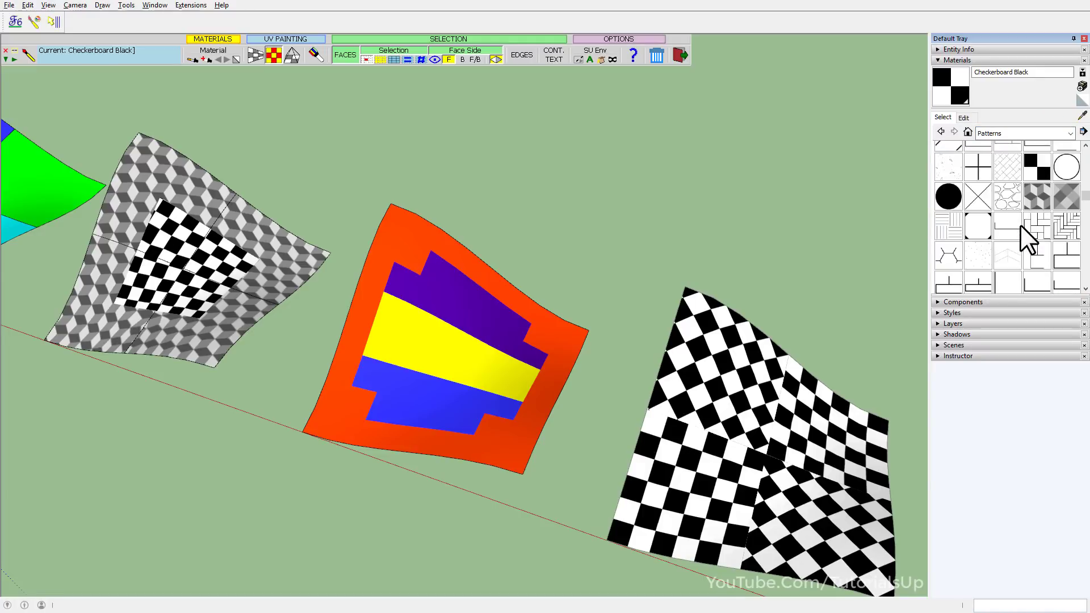
Set face selection to adjacent faces with the same material and paint the fourth surface's orange border with Carpet Diamond Yellow
left_click(1055, 134)
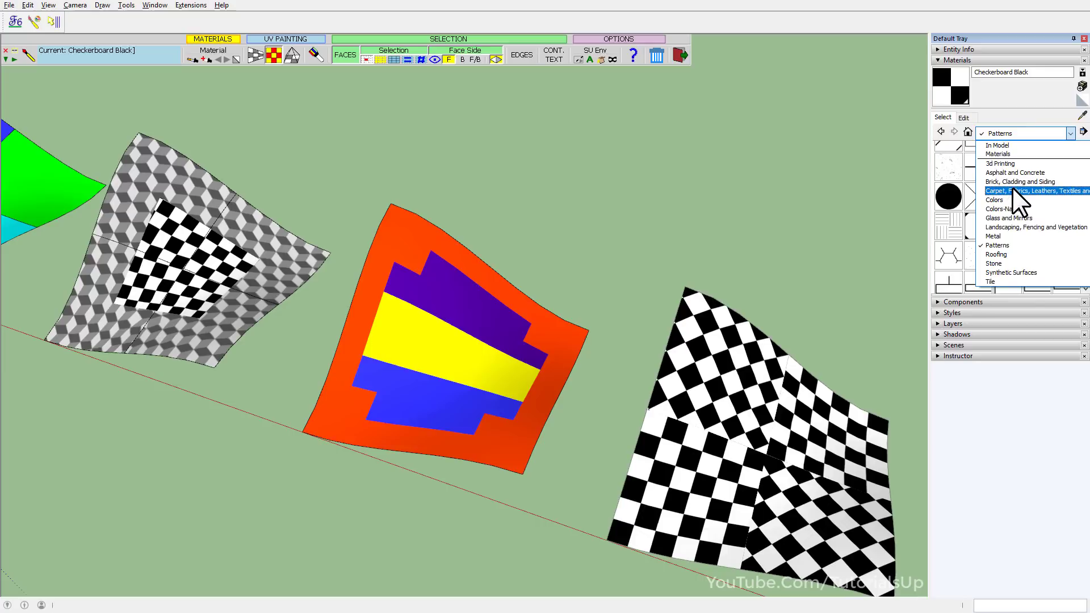
left_click(1013, 190)
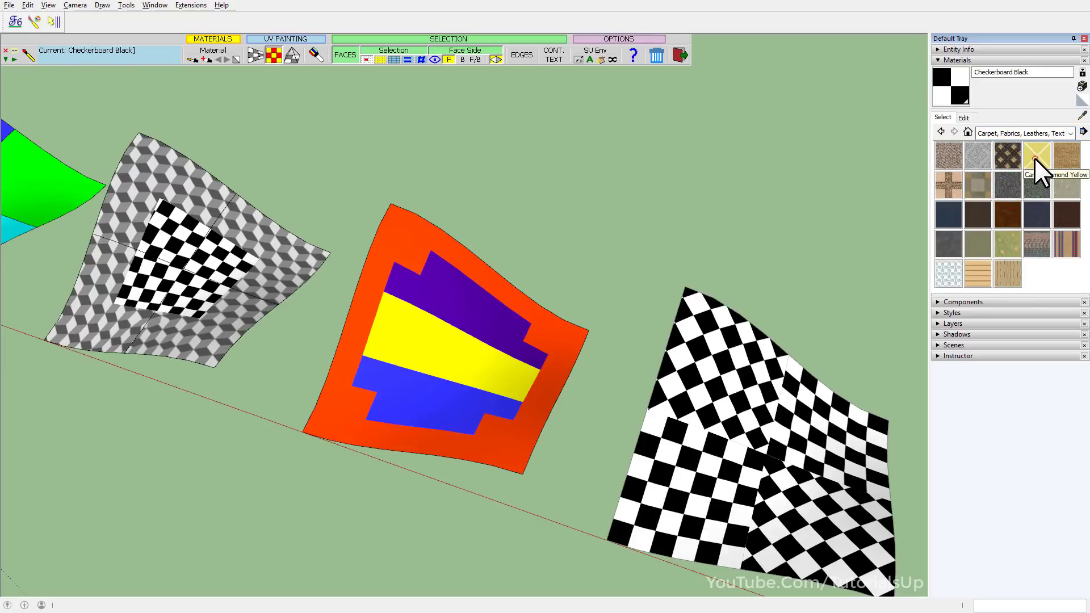
left_click(1036, 159)
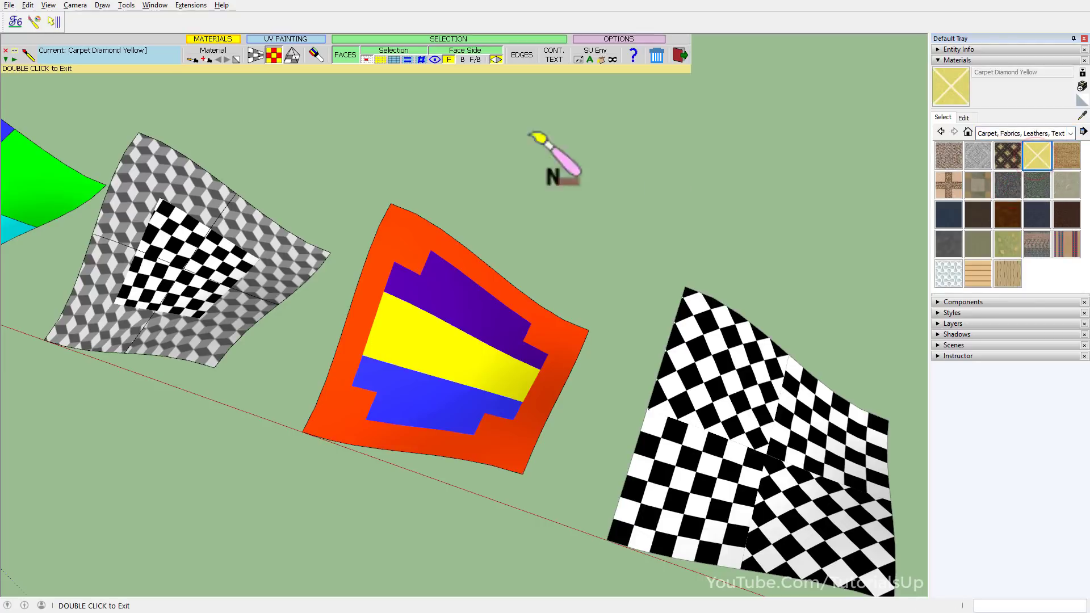
left_click(420, 60)
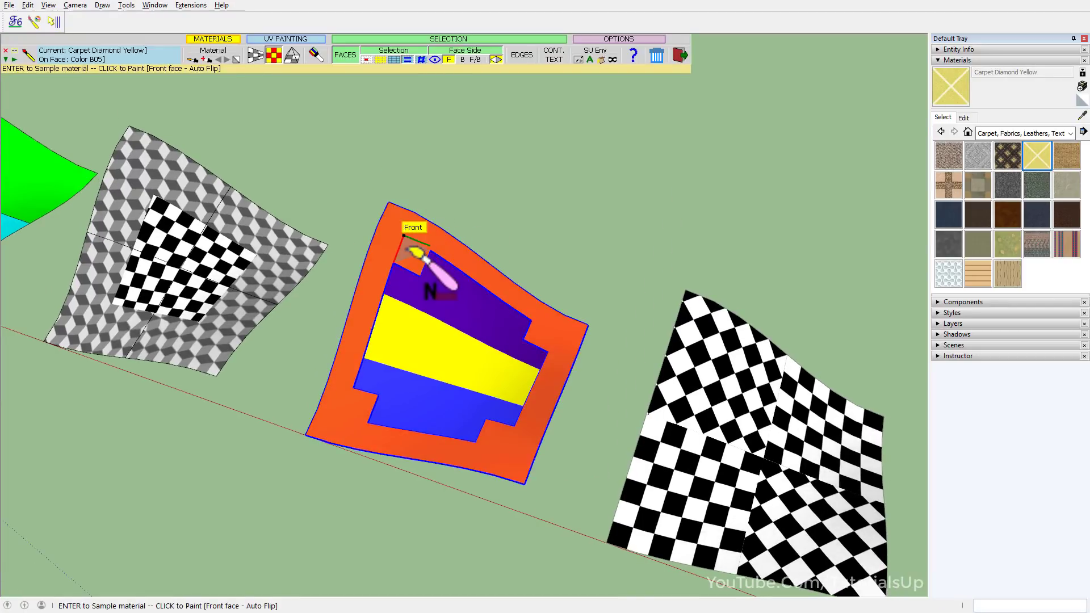
left_click(389, 205)
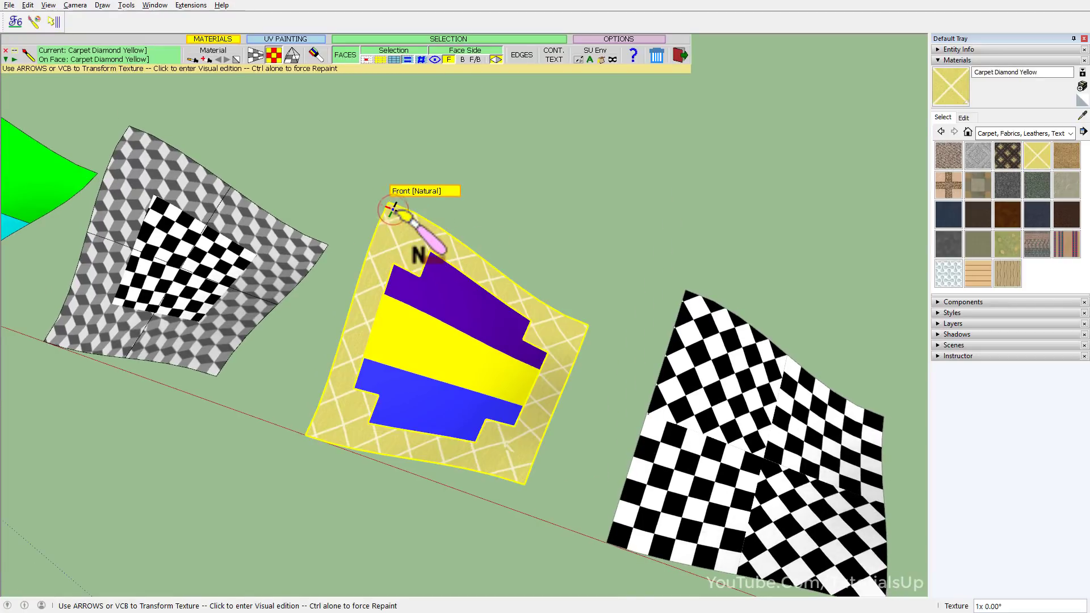
Paint the fourth surface's middle yellow band with the Wallpaper Dog Bone texture
scroll(397, 329, "up", 3)
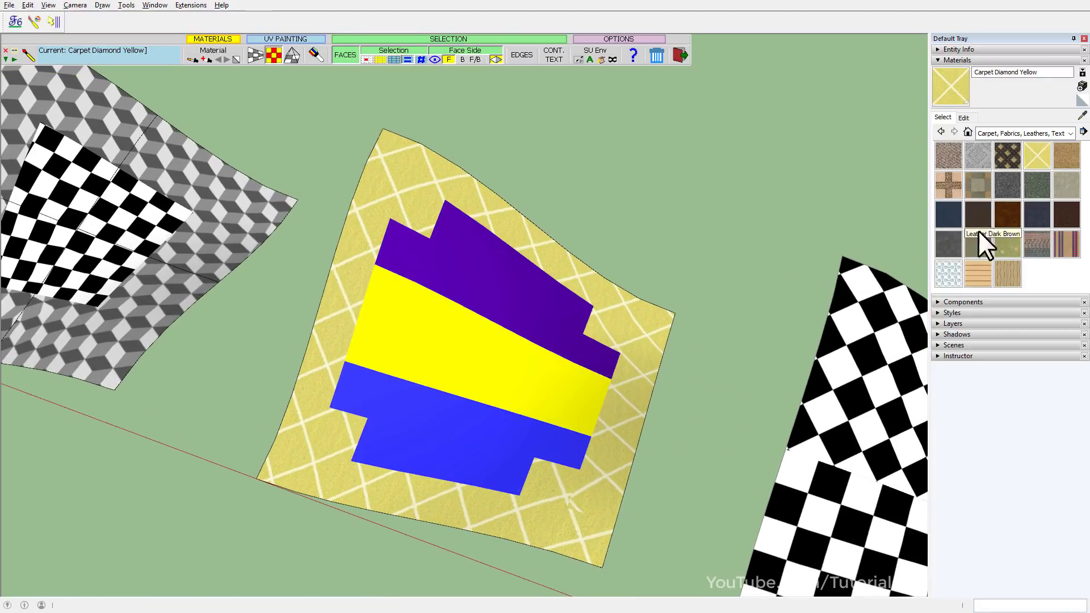
left_click(950, 272)
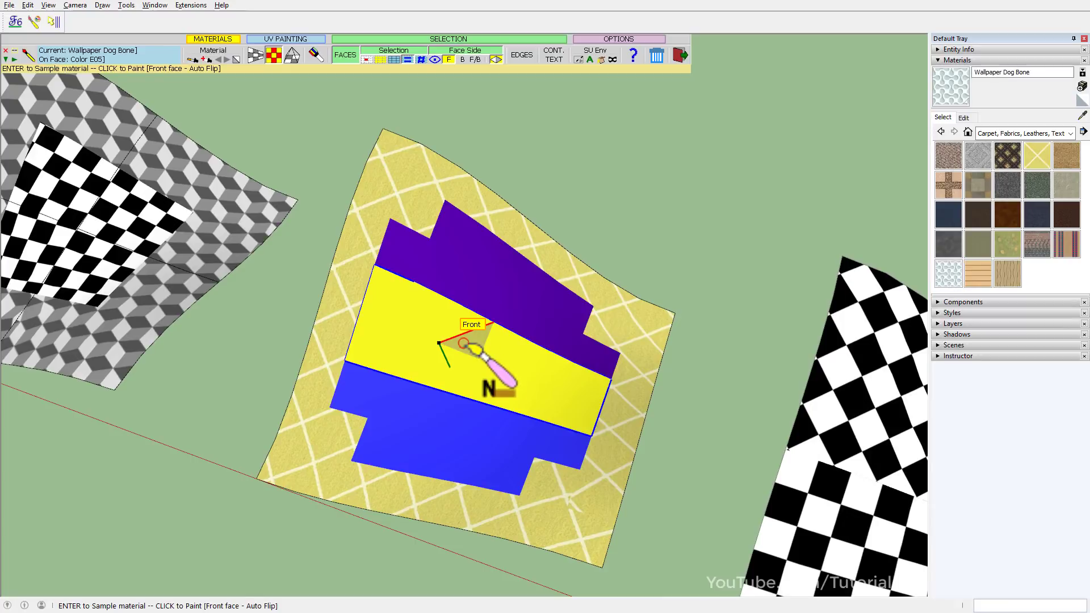
left_click(464, 344)
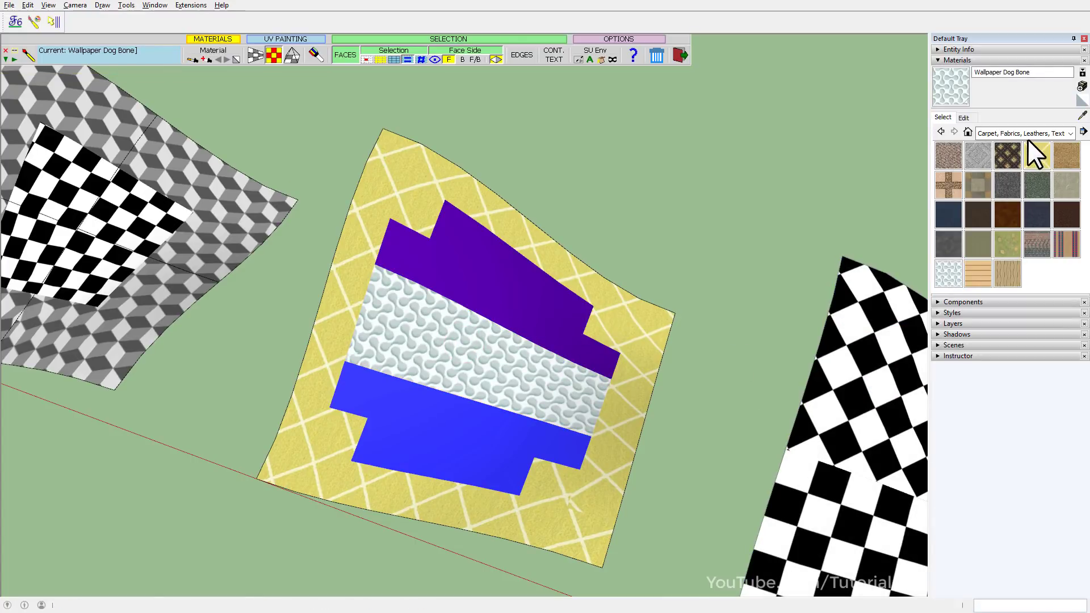
Paint the fourth surface's blue and purple areas red with Color A05 from the Colors materials
left_click(1028, 137)
left_click(1017, 172)
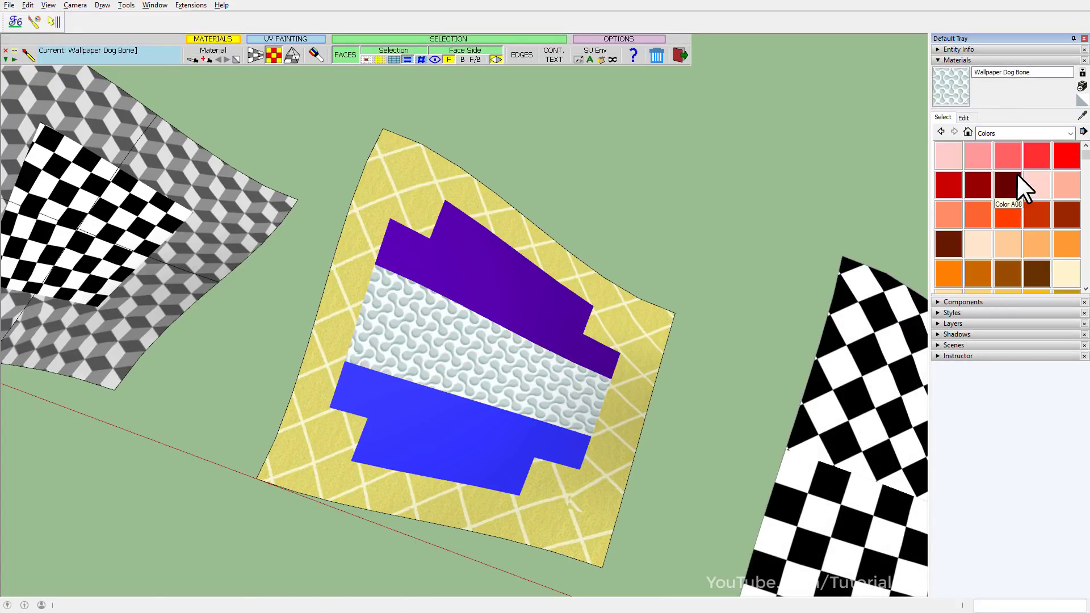
left_click(1064, 156)
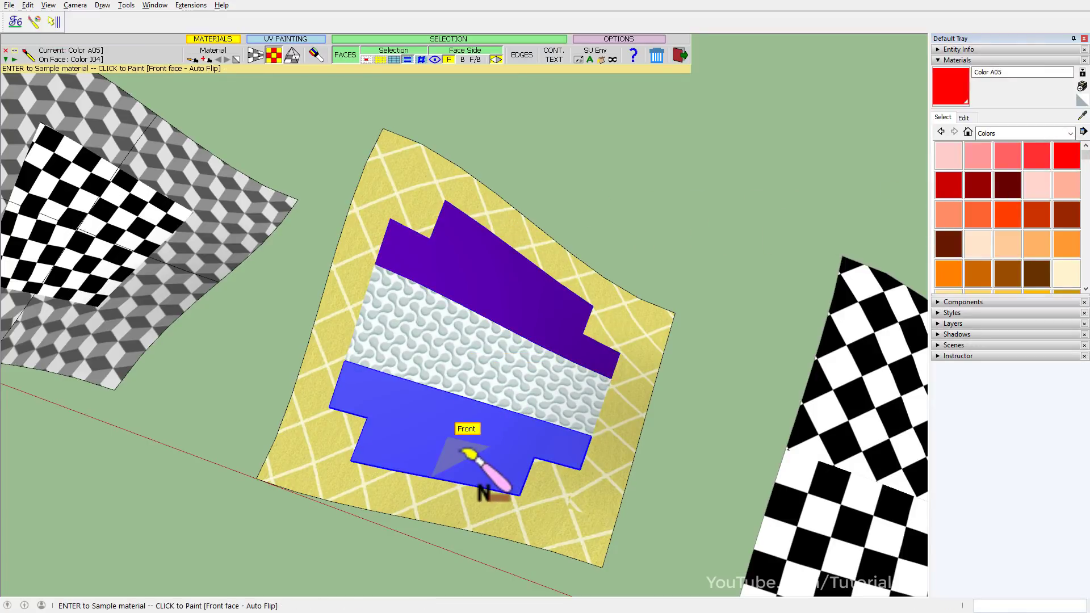
left_click(491, 401)
left_click(531, 243)
Choose Wallpaper Dog Bone from the Carpet, Fabrics, Leathers, Textiles materials for painting the fifth surface
mouse_move(591, 360)
middle_mouse_down()
mouse_move(693, 263)
mouse_move(886, 145)
mouse_move(712, 73)
mouse_move(573, 392)
middle_mouse_up()
scroll(432, 292, "down", 3)
scroll(718, 455, "up", 5)
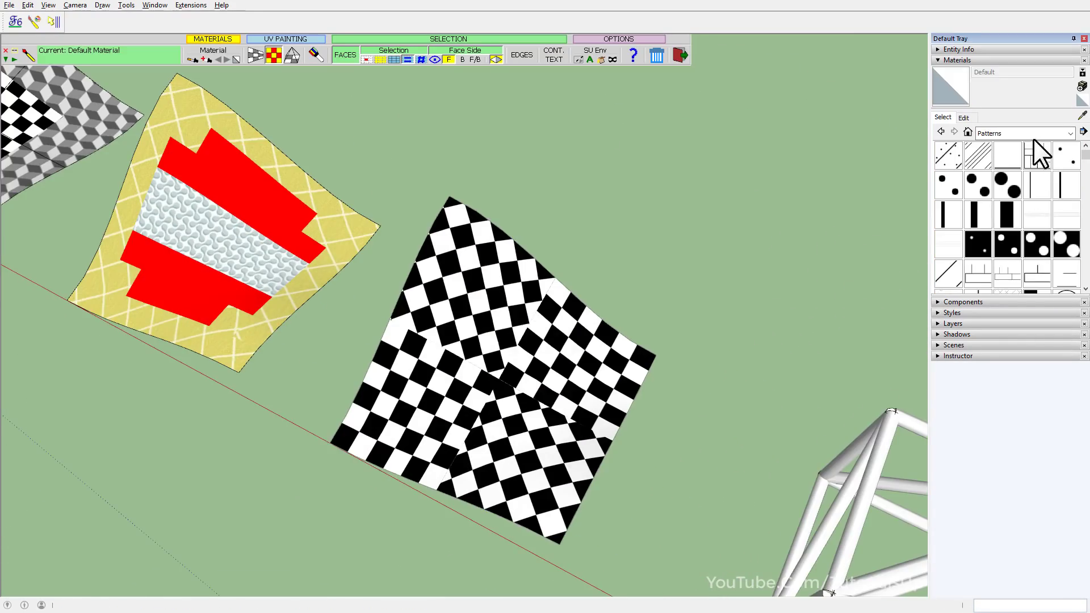
left_click(1031, 134)
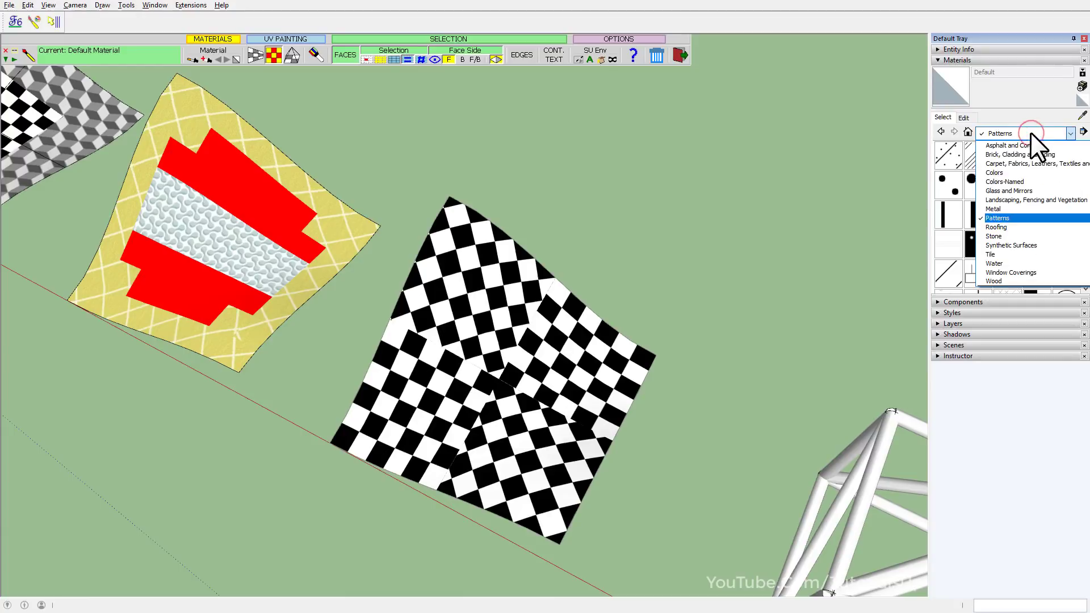
left_click(1026, 163)
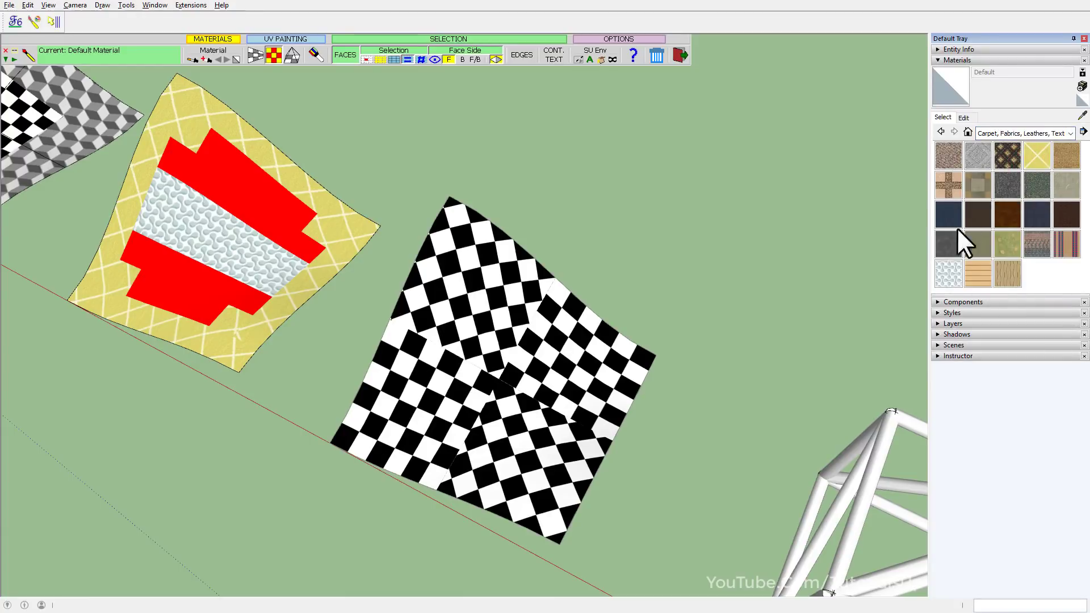
left_click(949, 272)
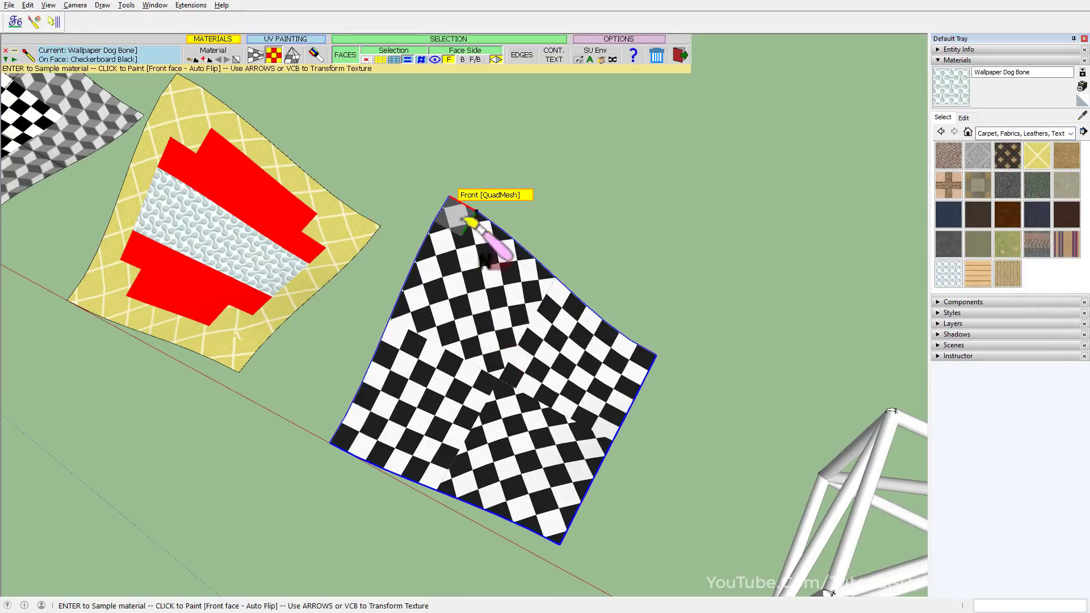
Paint the whole checkerboard surface with Wallpaper Dog Bone in same-material mode, and undo it
left_click(478, 278)
scroll(506, 433, "up", 3)
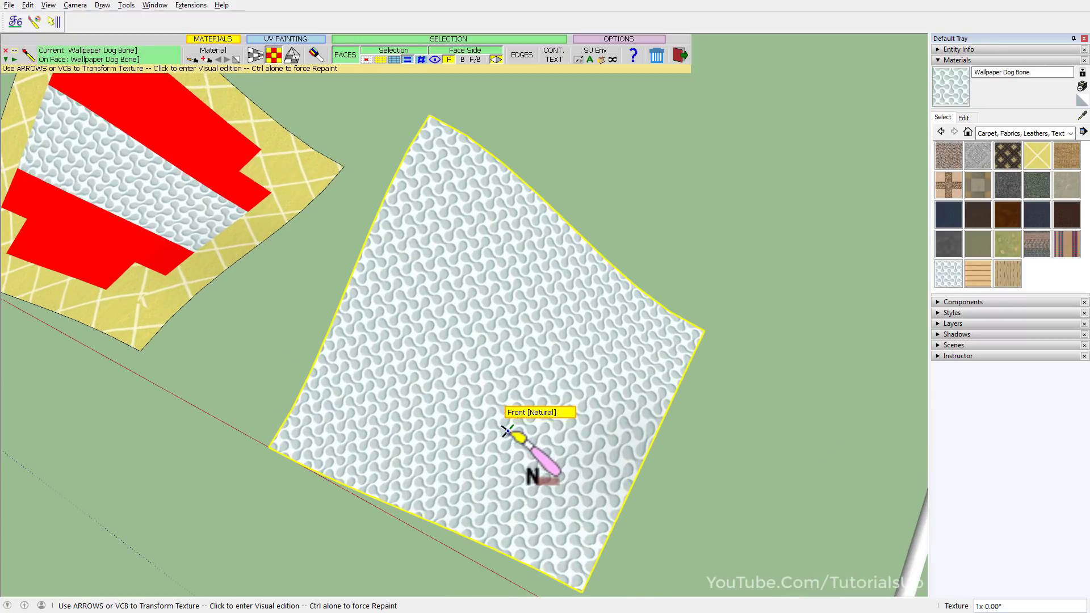
key("ctrl+z")
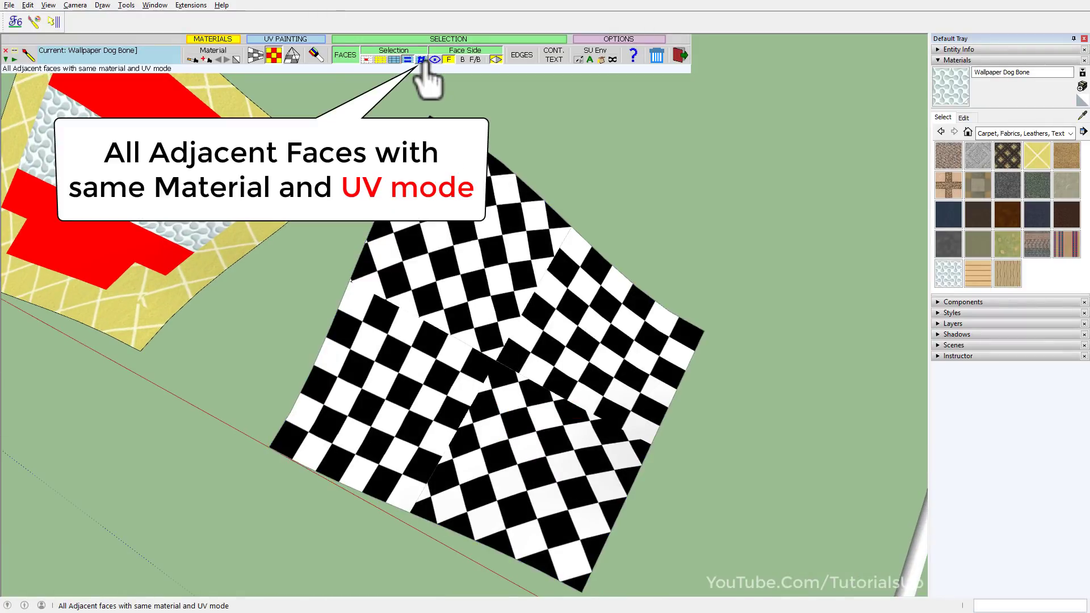
Switch face selection to same material and UV mode, and paint the fifth surface's upper-left and lower-right checkerboard quadrants with Wallpaper Dog Bone
left_click(421, 59)
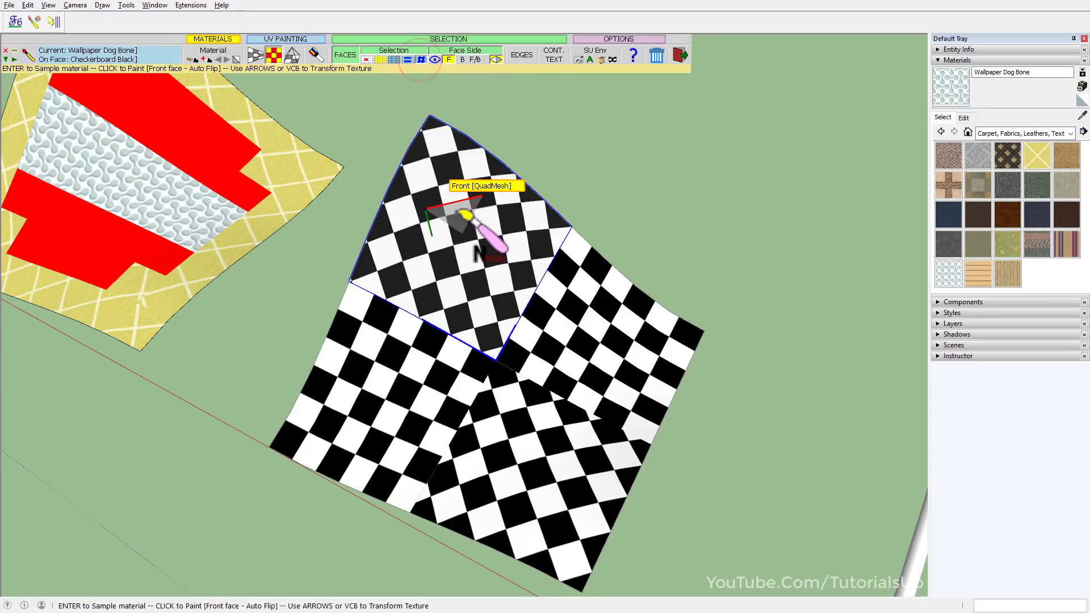
left_click(455, 208)
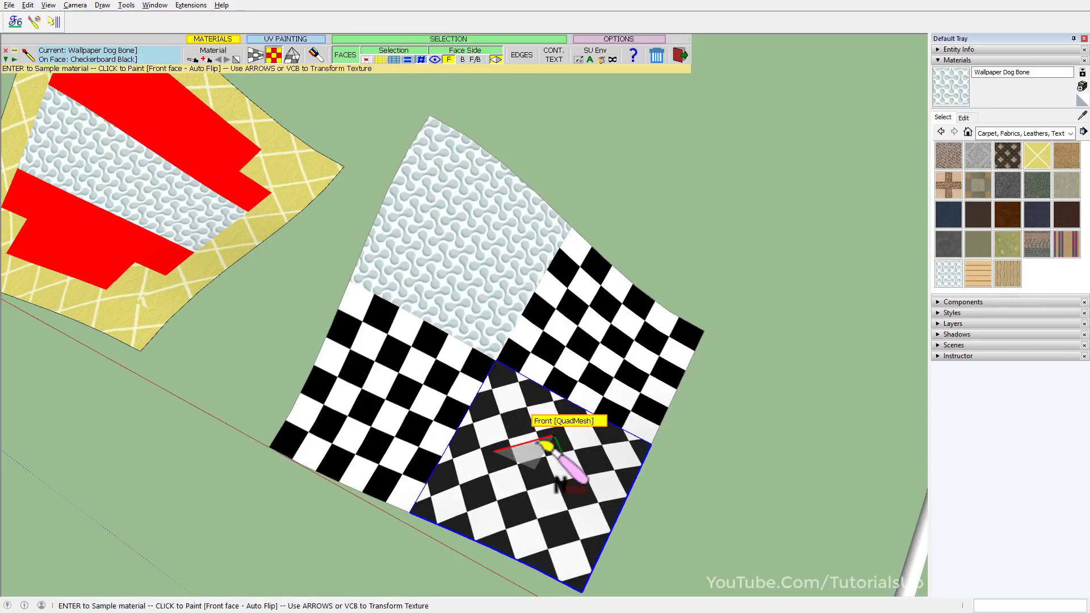
left_click(545, 440)
Paint the fifth surface's two remaining checkerboard quadrants red with Color A05 and exit ThruPaint
left_click(1020, 131)
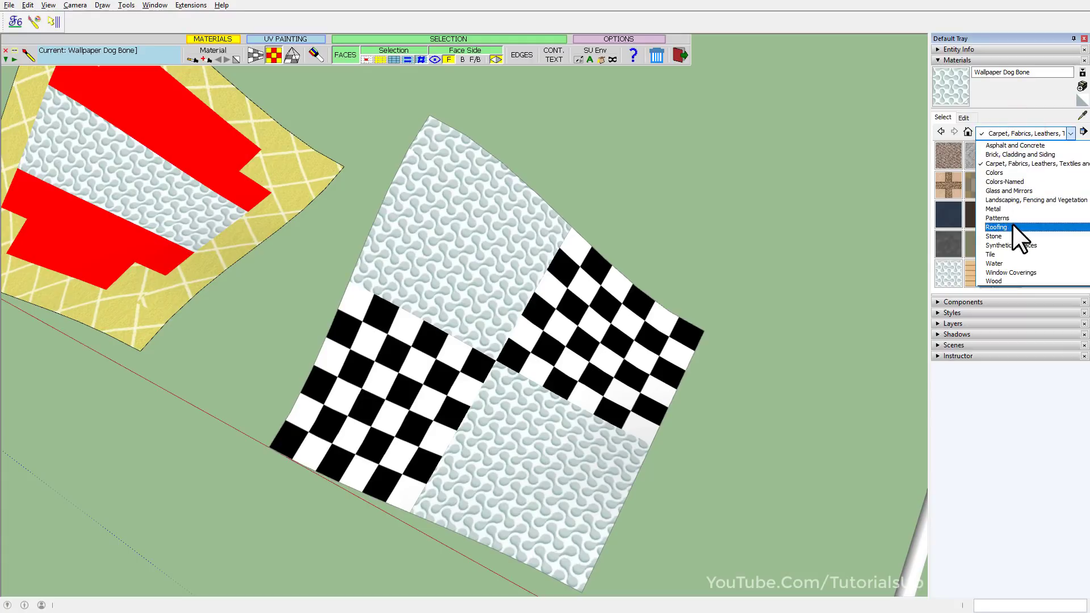
left_click(1013, 174)
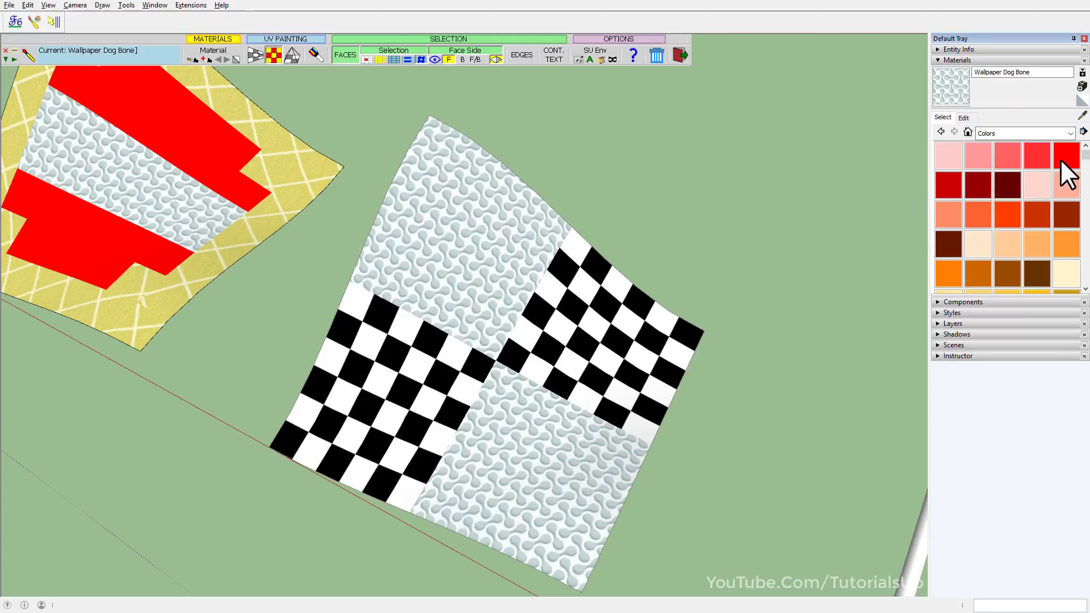
left_click(1064, 158)
left_click(420, 396)
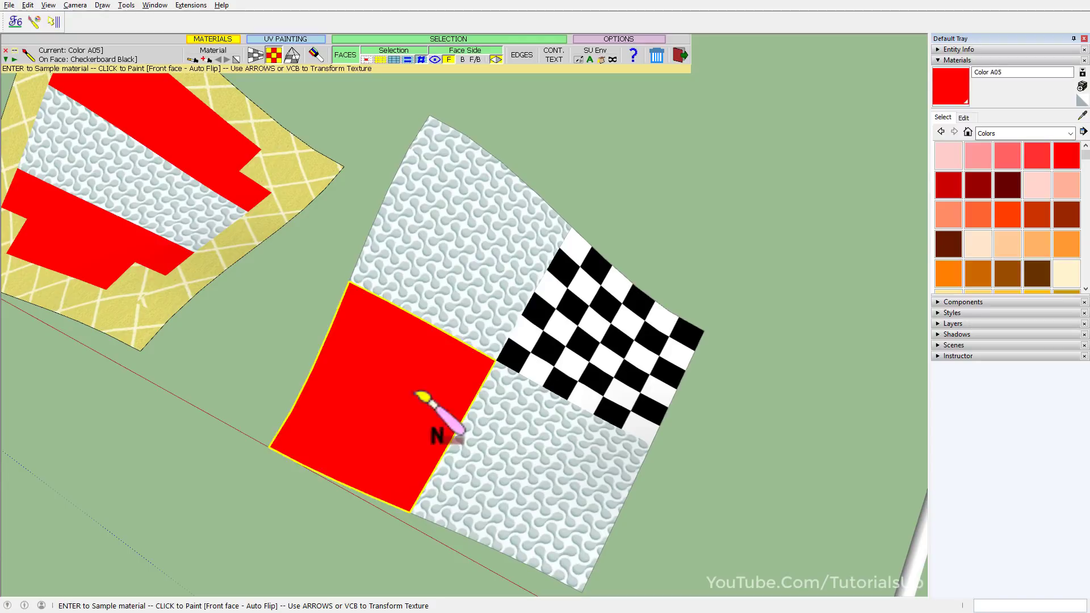
left_click(576, 358)
mouse_move(584, 448)
middle_mouse_down()
mouse_move(647, 206)
mouse_move(569, 203)
mouse_move(499, 78)
mouse_move(219, 3)
mouse_move(469, 389)
mouse_move(433, 453)
middle_mouse_up()
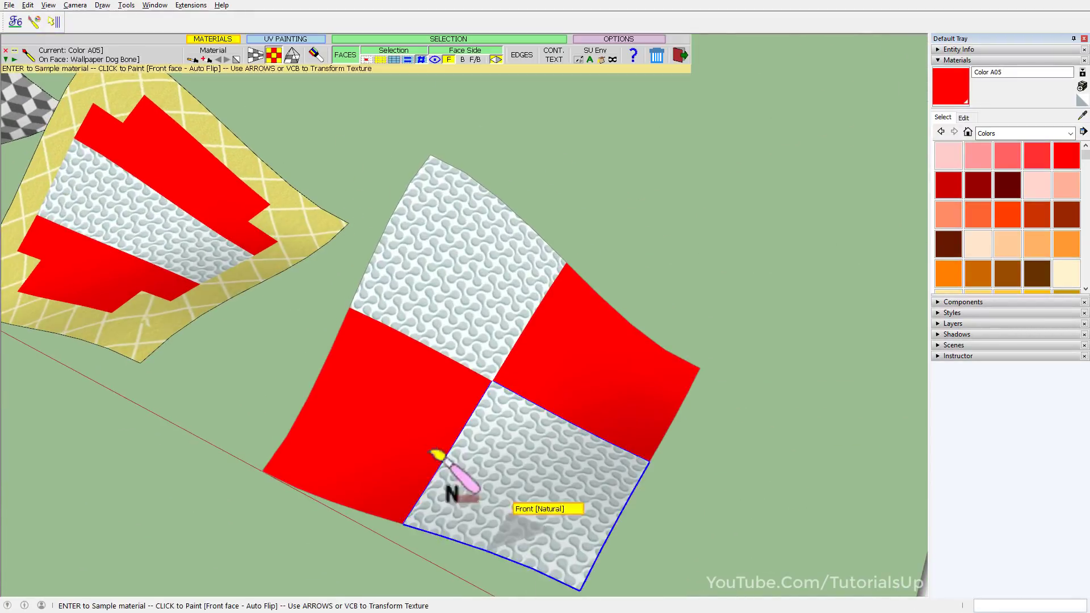
scroll(397, 443, "down", 8)
key("space")
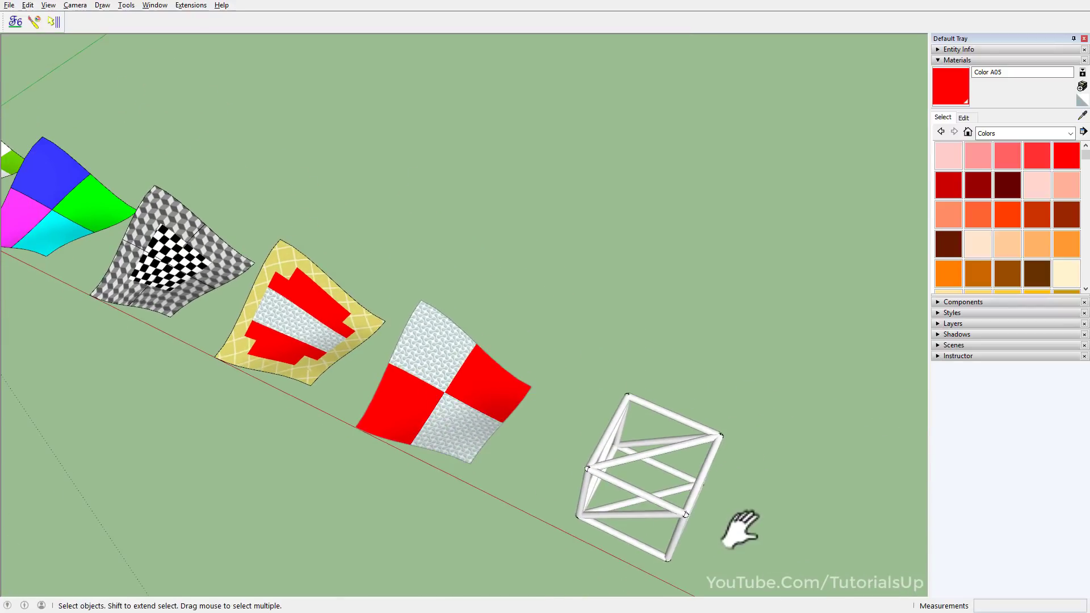
Open the white tubular frame for editing, down to the geometry of its upper front tube
middle_click_drag(741, 529, 420, 329, "shift")
scroll(445, 336, "up", 5)
scroll(482, 352, "down", 3)
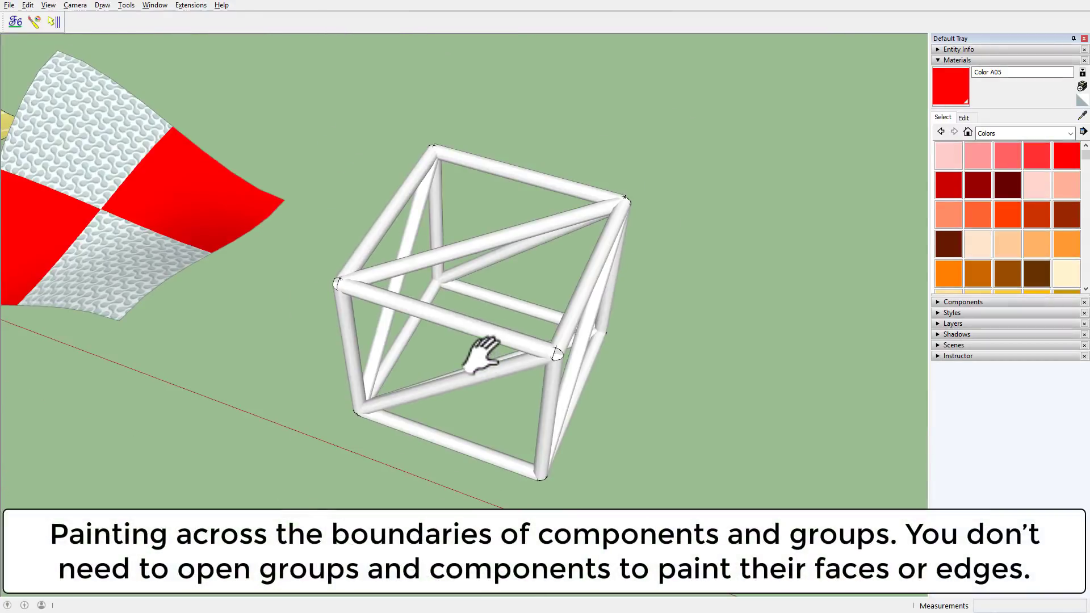
scroll(448, 315, "up", 2)
double_click(441, 326)
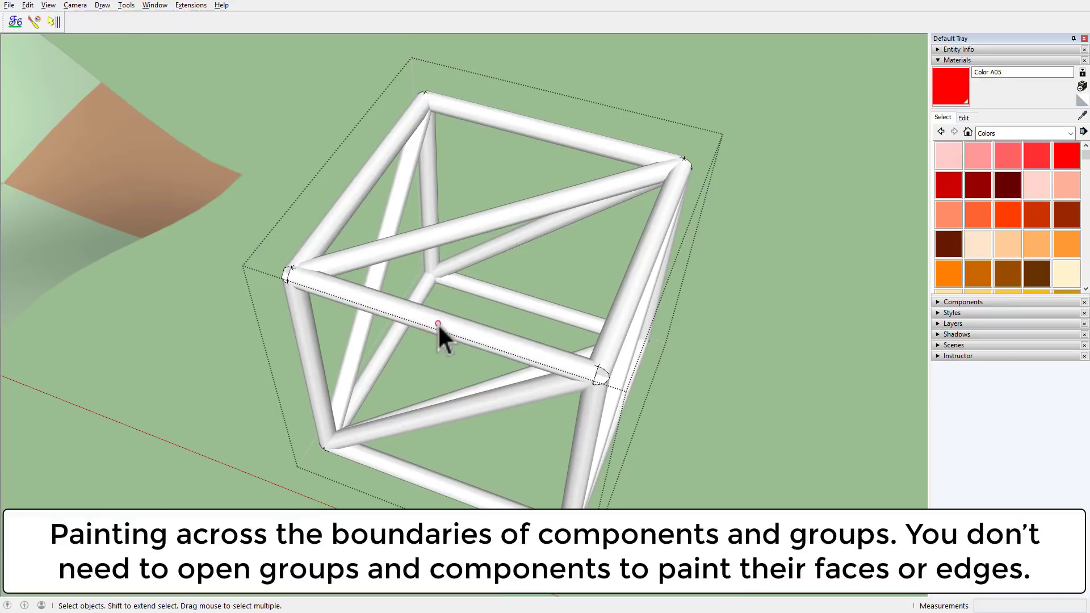
double_click(438, 324)
Group all the geometry of the upper front tube and return to the frame's editing level
left_click(438, 323)
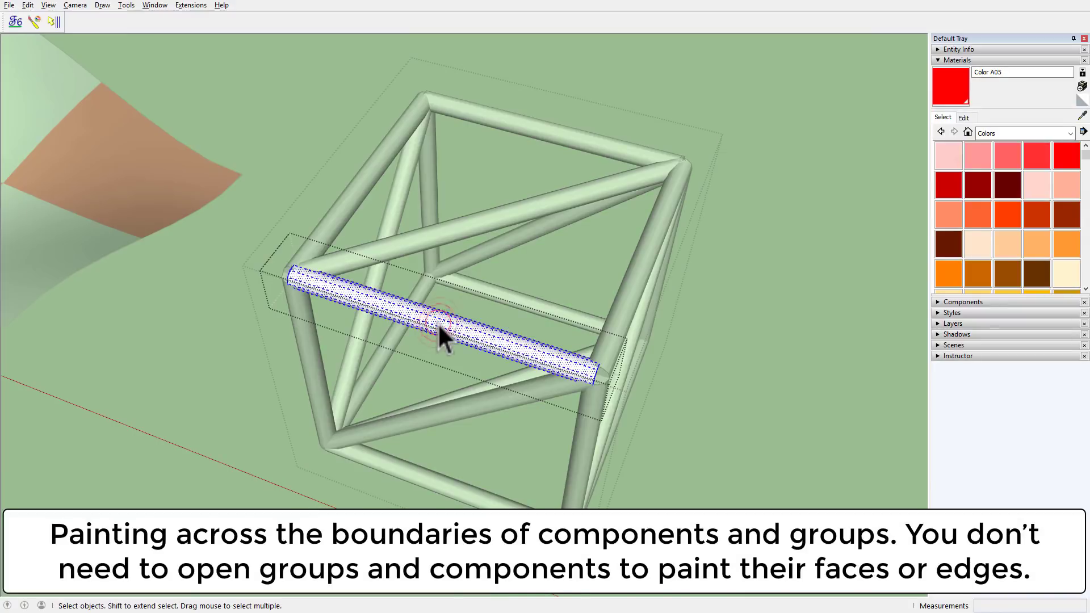
right_click(438, 322)
left_click(500, 108)
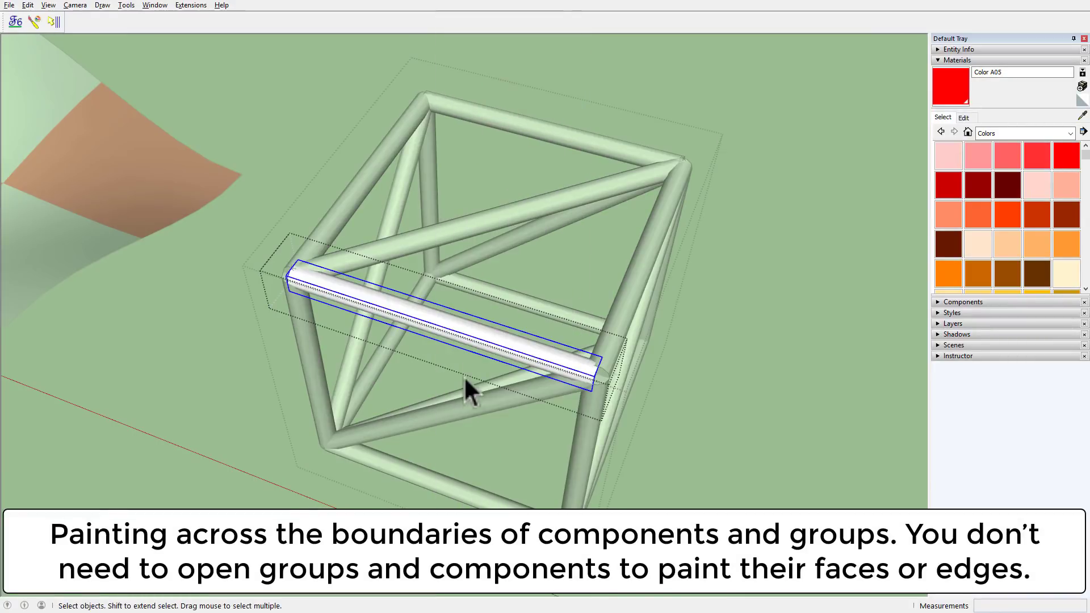
double_click(452, 330)
double_click(587, 254)
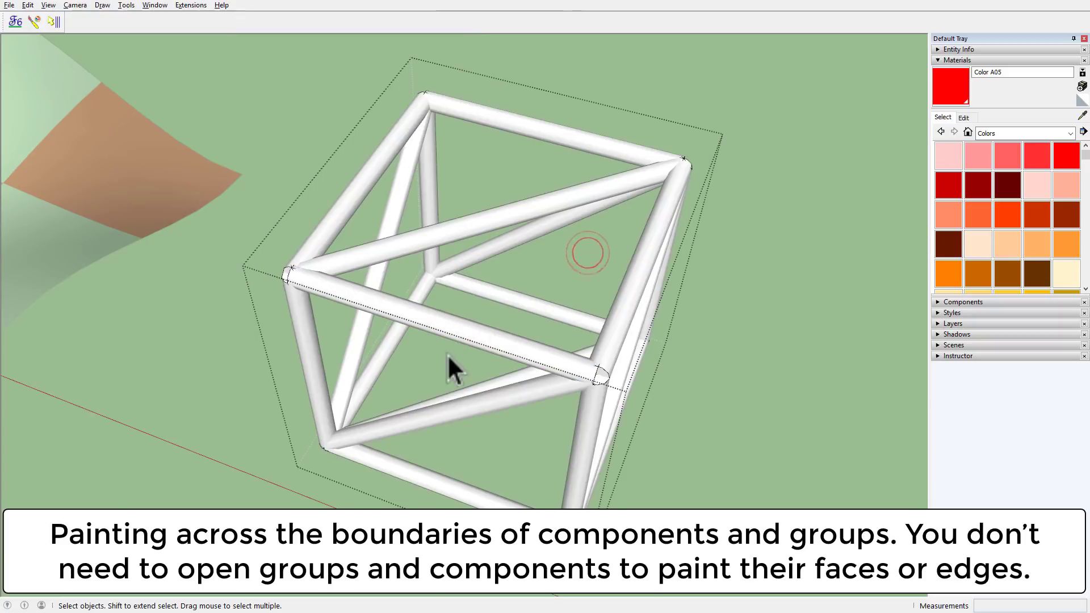
Check the nested groups inside the frame's upper front tube, then close all open groups and deselect the frame
left_click(461, 329)
double_click(462, 329)
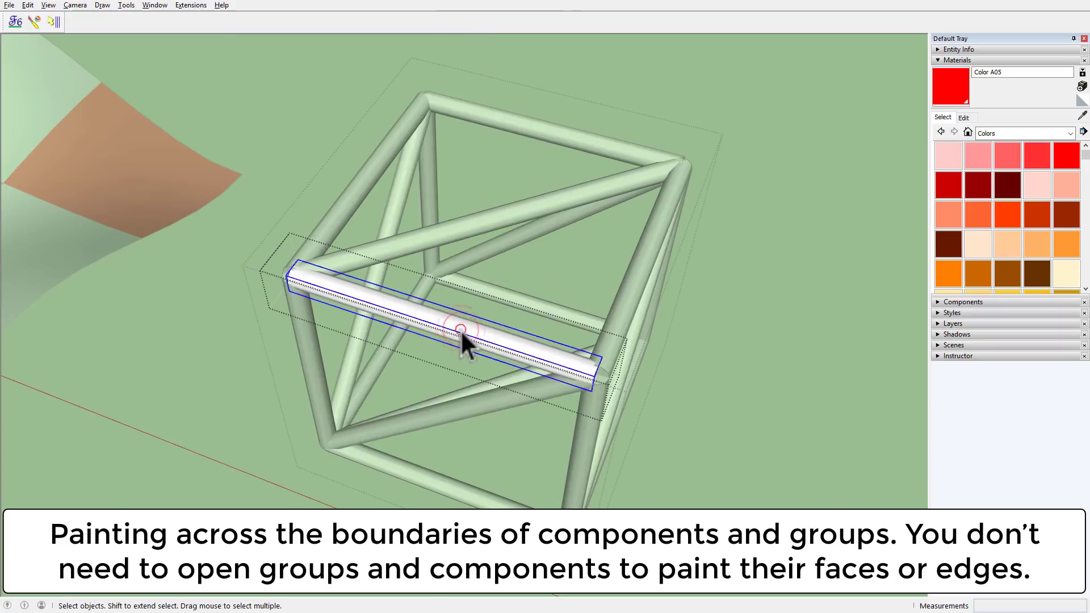
triple_click(490, 336)
left_click(867, 269)
left_click(492, 349)
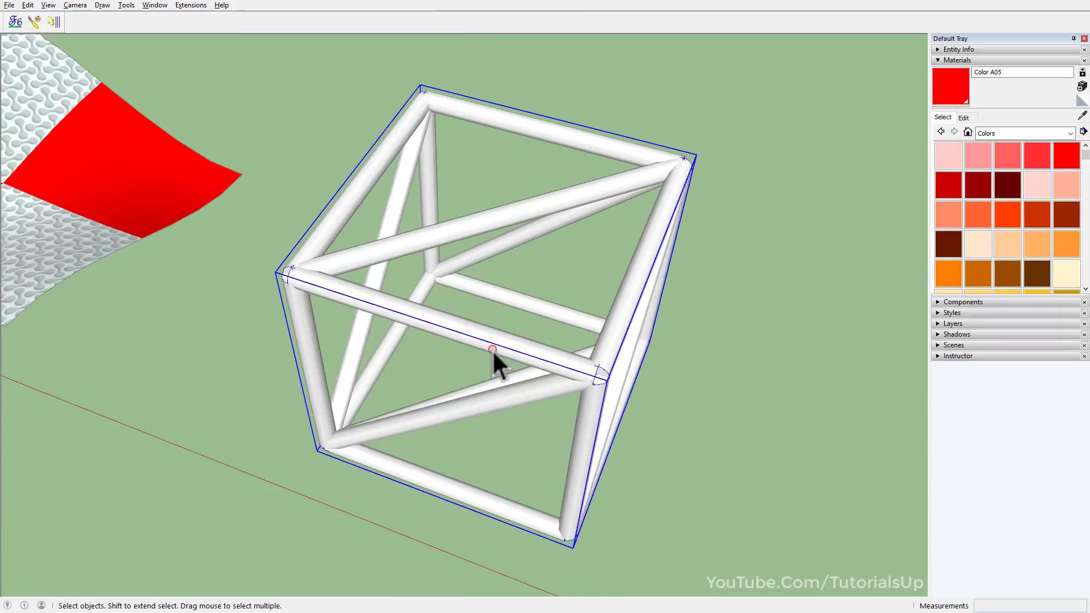
left_click(703, 444)
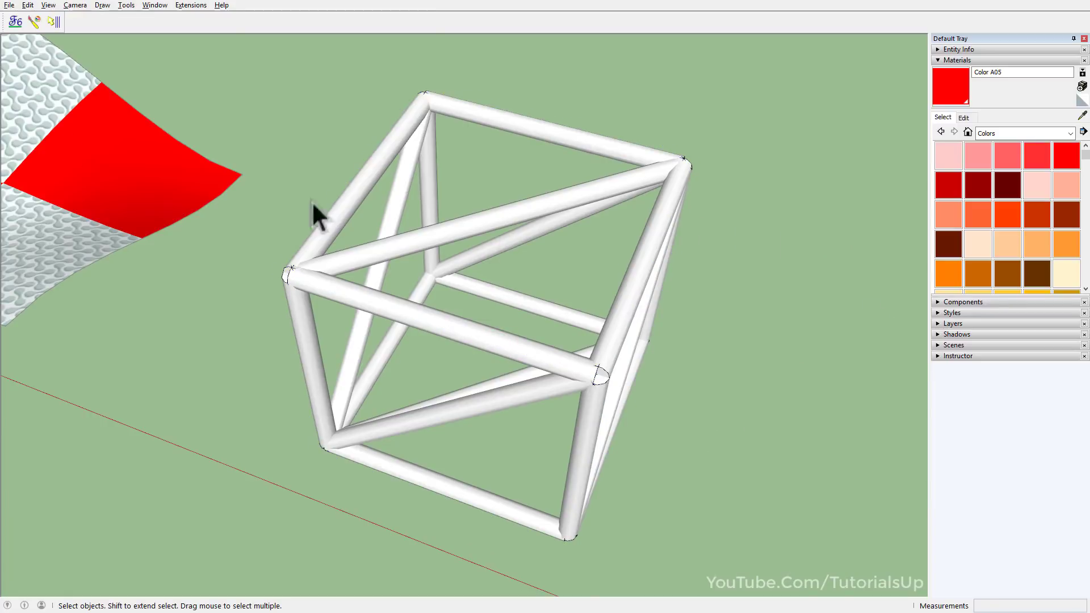
Start ThruPaint with Color A05, set face selection to surface mode, and paint the frame's upper front tube red
left_click(33, 23)
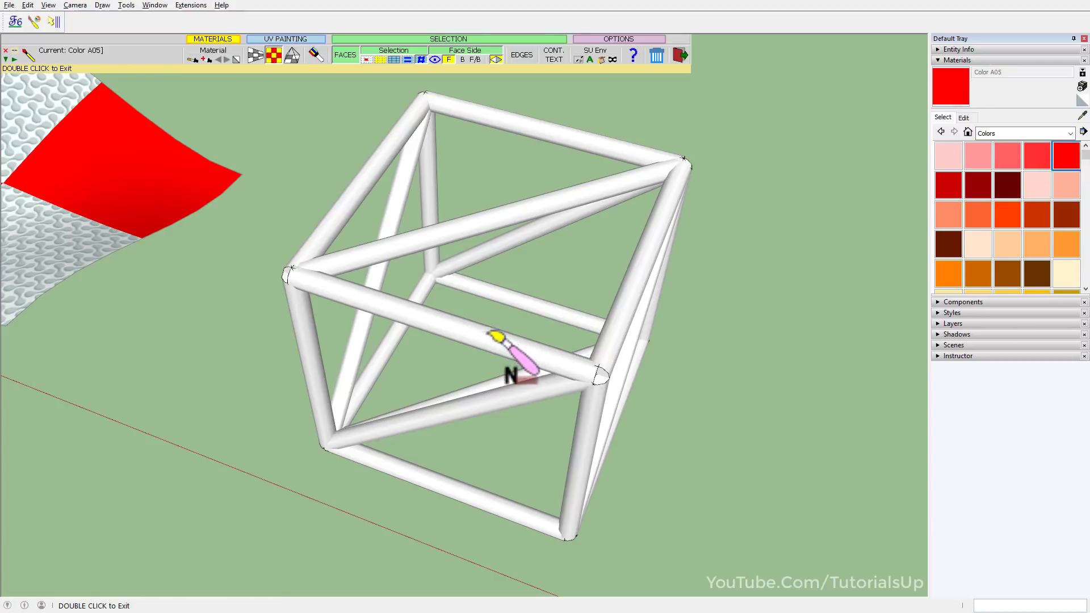
left_click(368, 59)
scroll(407, 298, "up", 3)
left_click(420, 318)
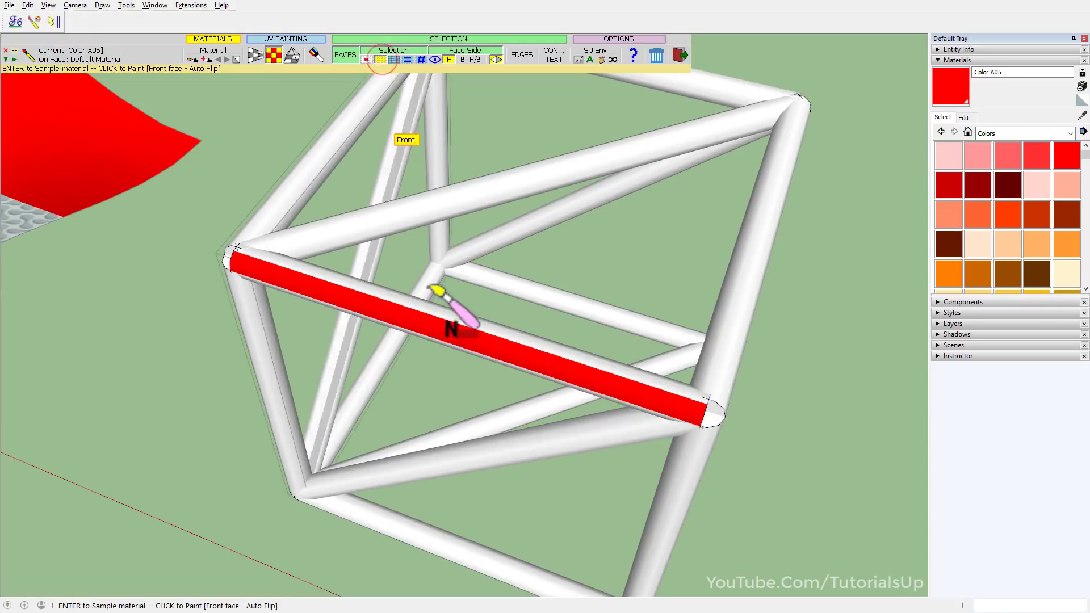
left_click(484, 332)
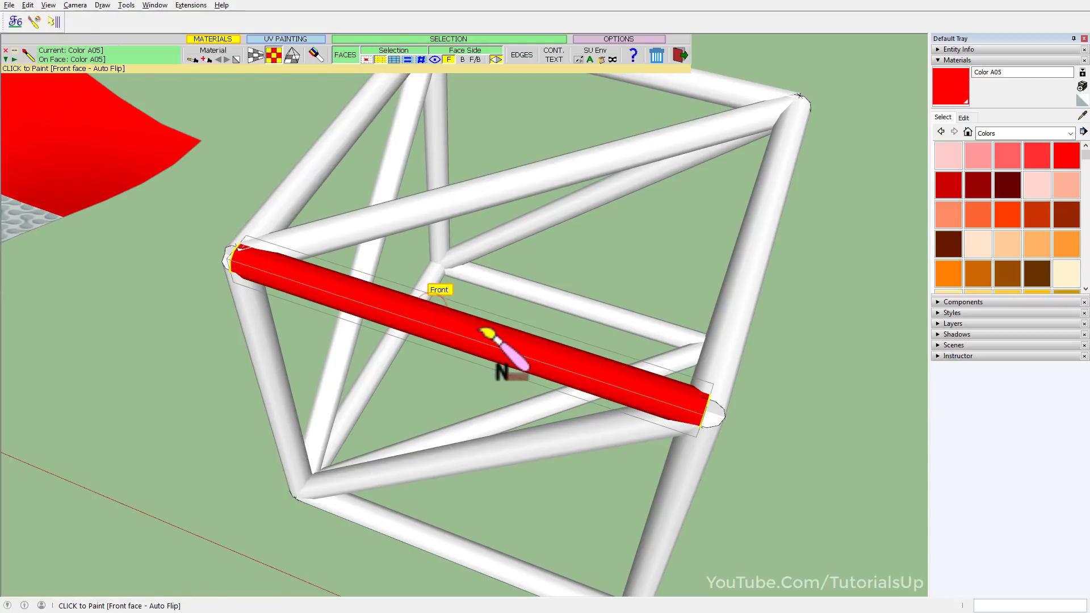
Paint the three remaining tubes of the frame's top rectangle red with Color A05
mouse_move(484, 332)
middle_mouse_down()
mouse_move(360, 226)
mouse_move(381, 284)
middle_mouse_up()
scroll(381, 267, "down", 1)
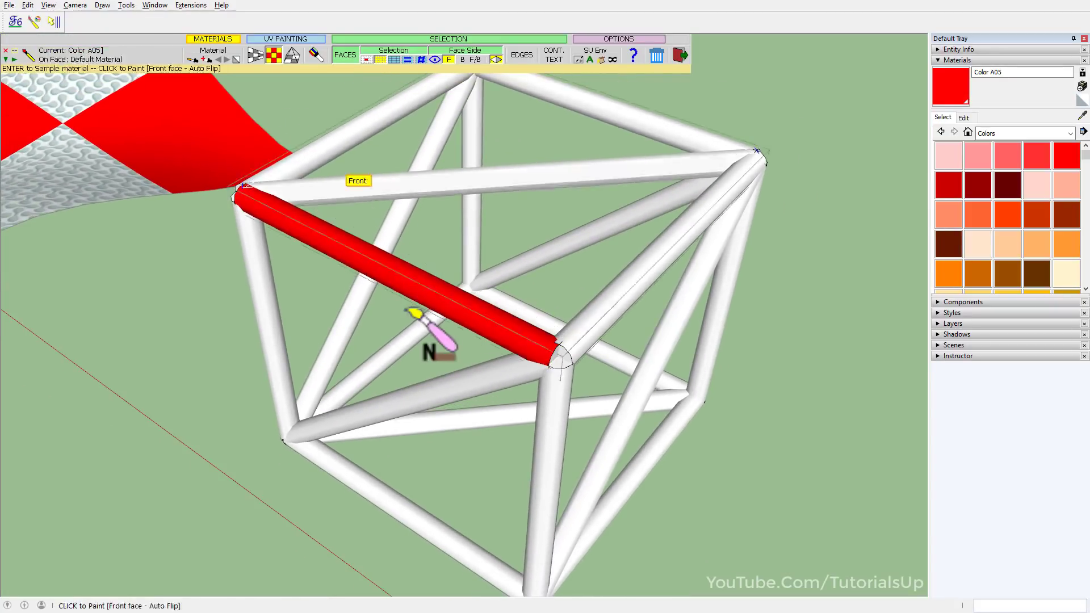
scroll(404, 307, "down", 1)
left_click(366, 176)
left_click(518, 143)
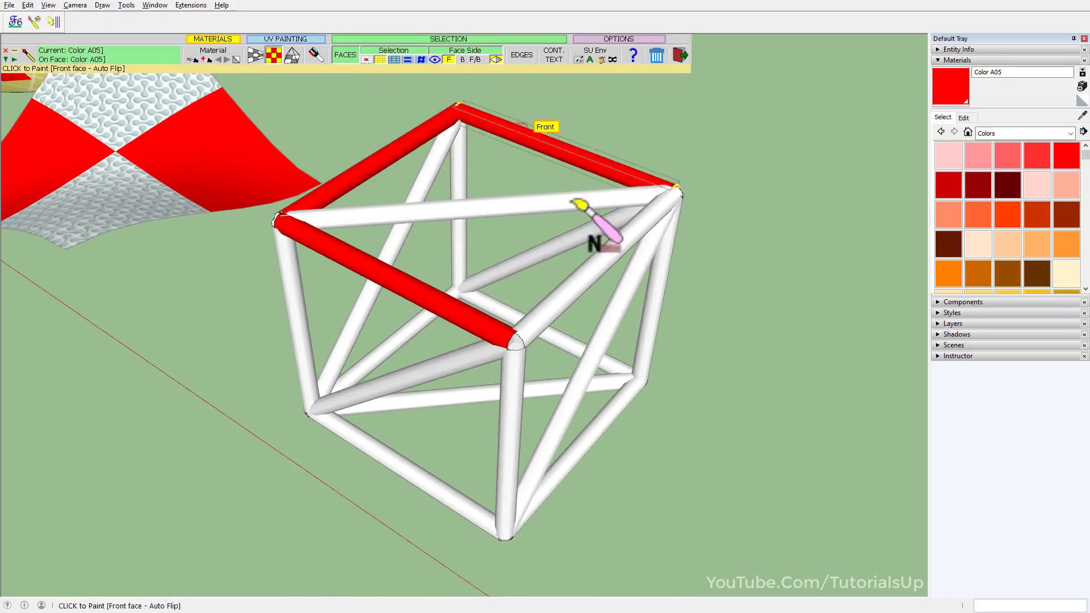
left_click(580, 279)
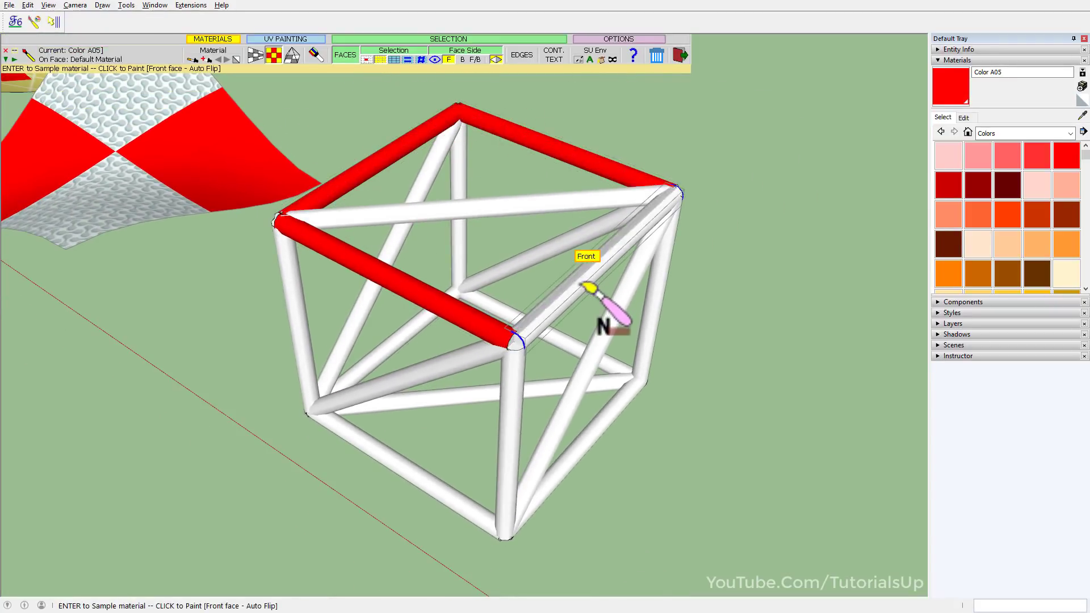
Paint the four tubes of the frame's bottom rectangle red with Color A05
left_click(400, 339)
left_click(570, 348)
left_click(612, 420)
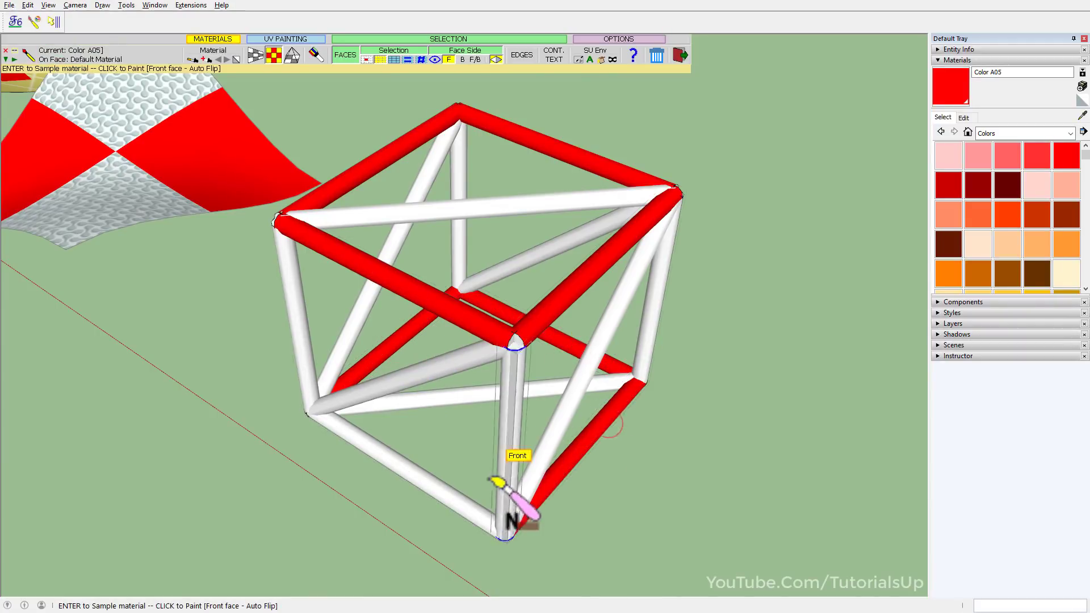
left_click(453, 491)
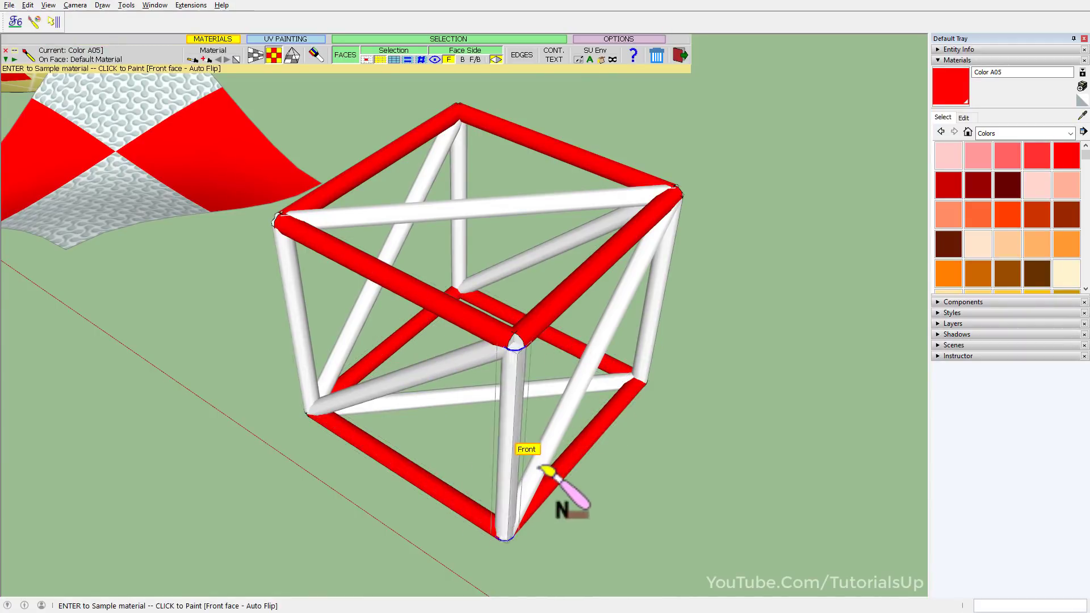
Choose the green Color F05 and paint the frame's four vertical tubes with it
scroll(996, 253, "down", 3)
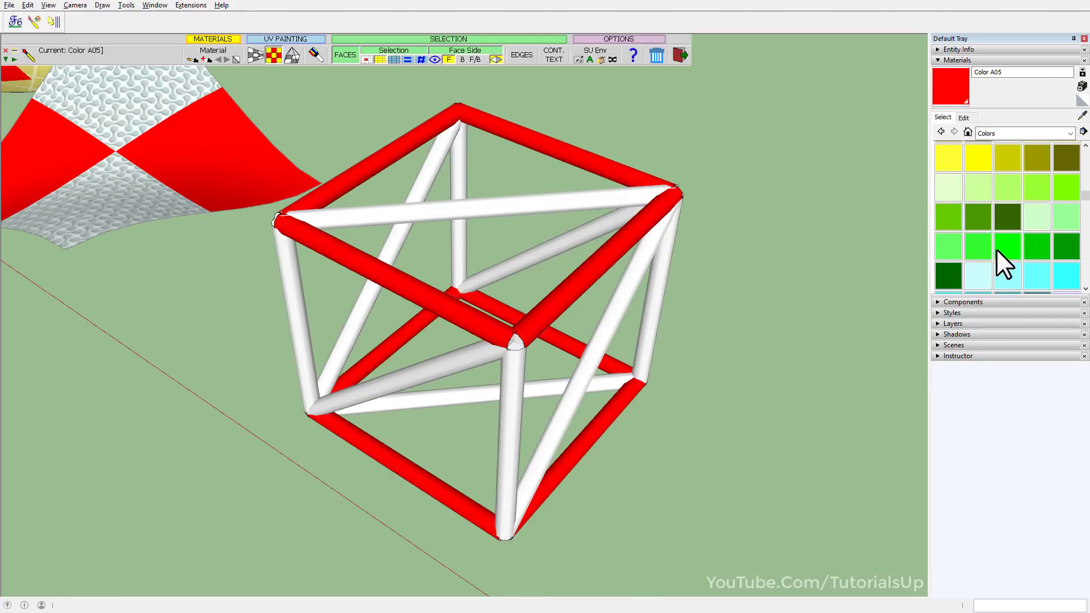
left_click(1065, 189)
left_click(458, 259)
left_click(302, 332)
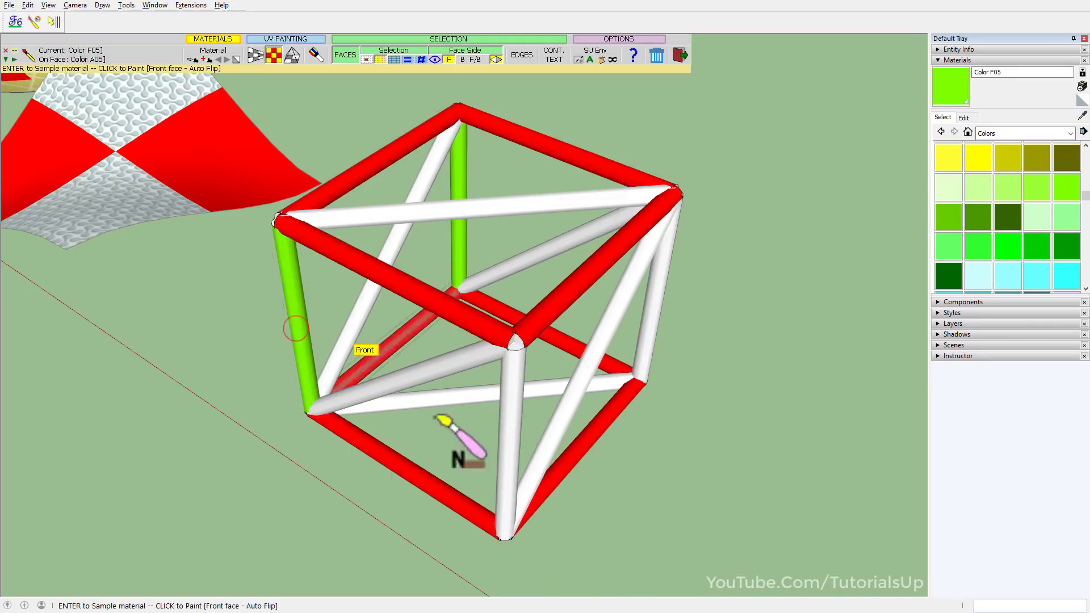
left_click(510, 438)
left_click(651, 352)
Paint the frame's six diagonal tubes cyan with Color H04 and exit ThruPaint
mouse_move(650, 352)
middle_mouse_down()
mouse_move(623, 253)
mouse_move(628, 308)
mouse_move(570, 355)
middle_mouse_up()
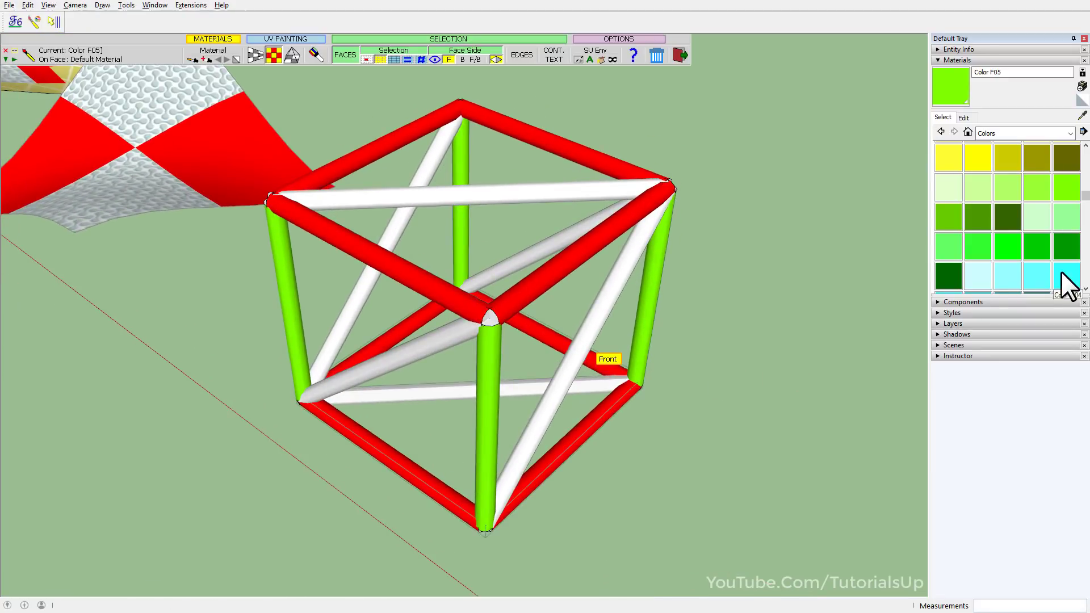
left_click(1065, 277)
left_click(391, 223)
left_click(408, 198)
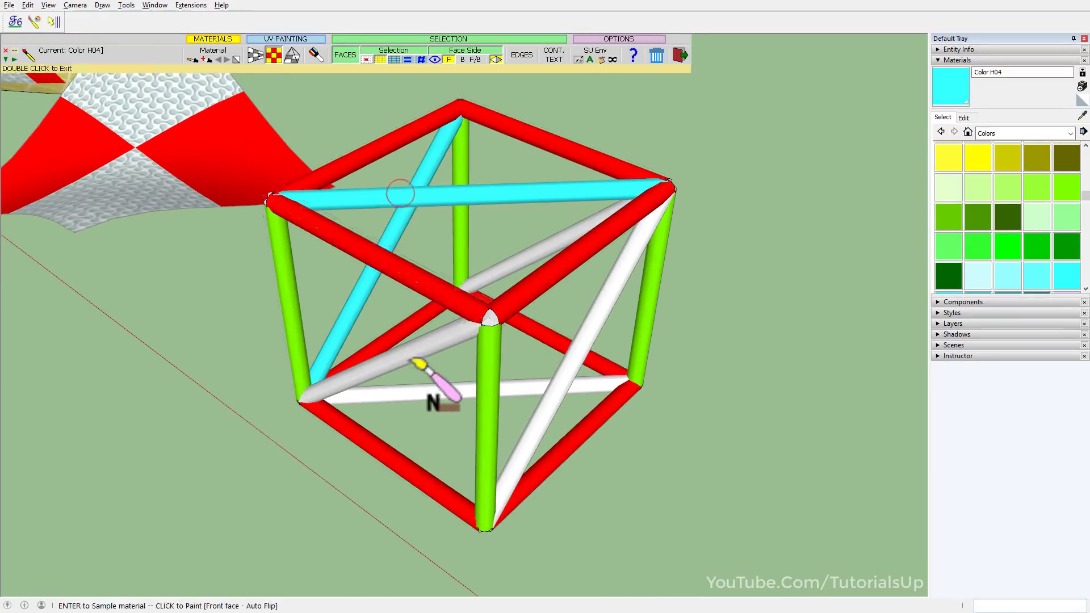
left_click(426, 394)
left_click(454, 333)
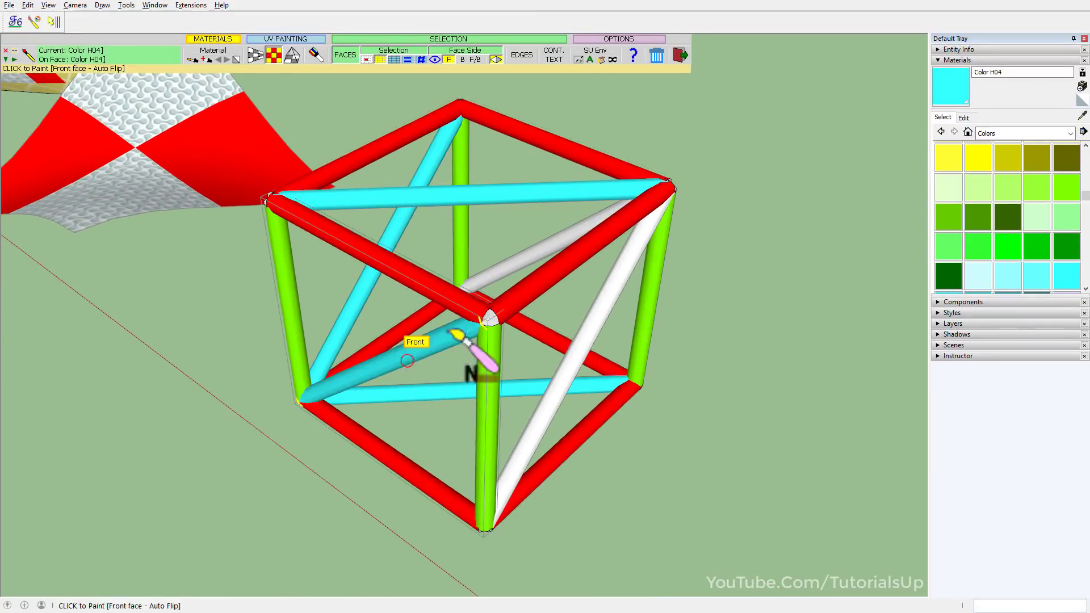
left_click(513, 263)
left_click(579, 364)
double_click(676, 451)
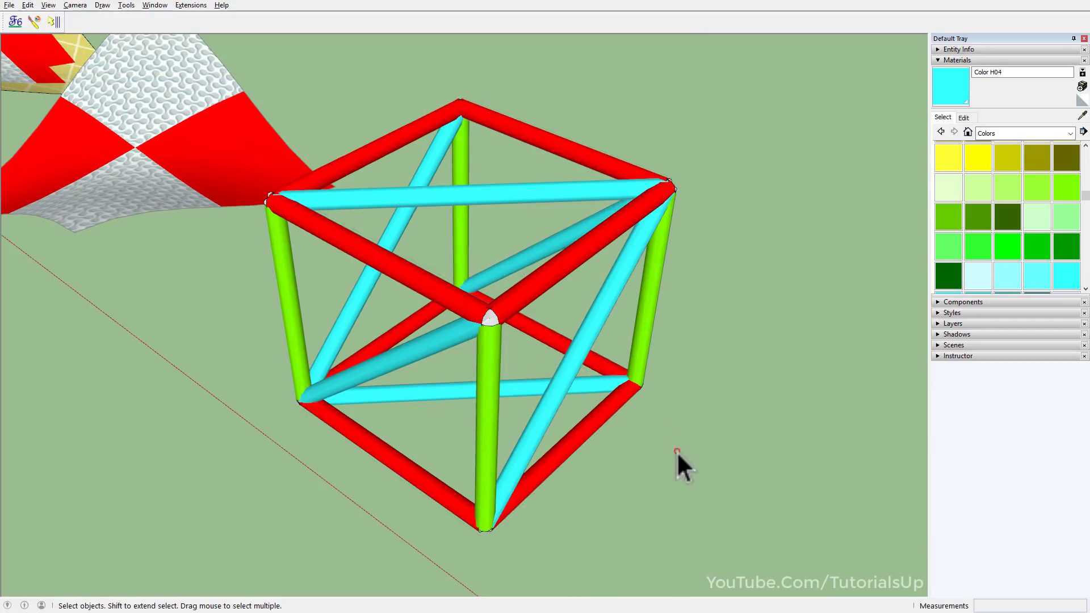
Examine the materials in Entity Info for the whole frame, the upper front tube's nested groups and surface, and a diagonal tube's surface
middle_click_drag(445, 406, 467, 319)
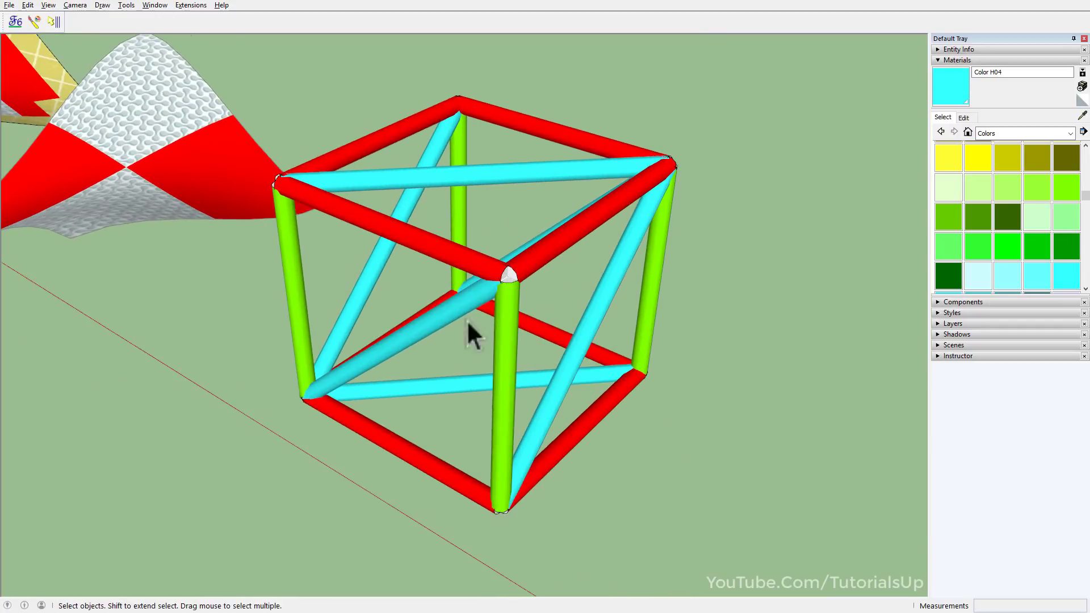
left_click(946, 61)
left_click(945, 50)
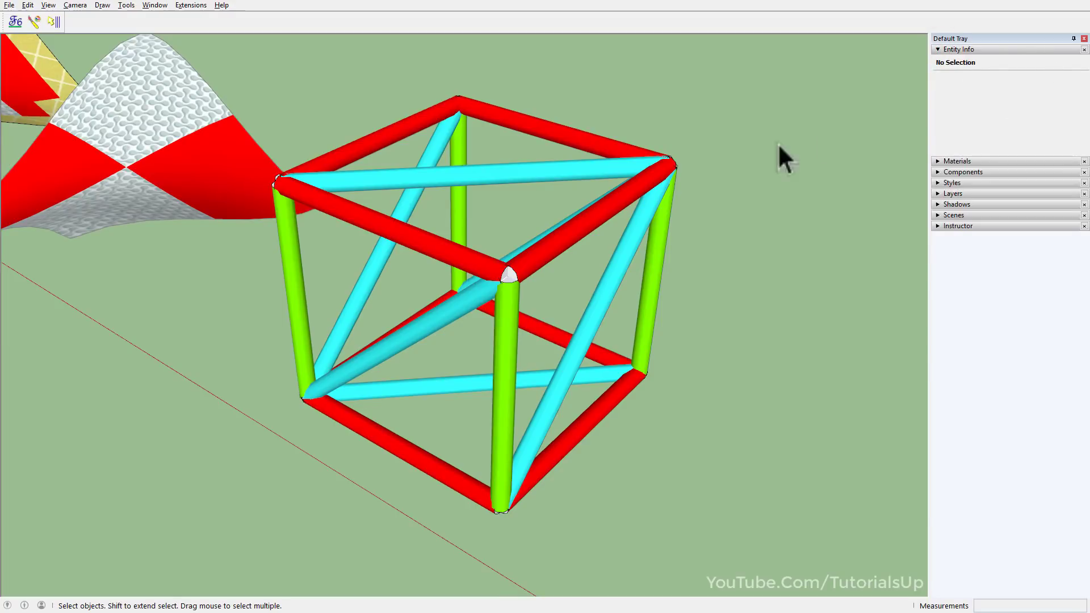
left_click(577, 241)
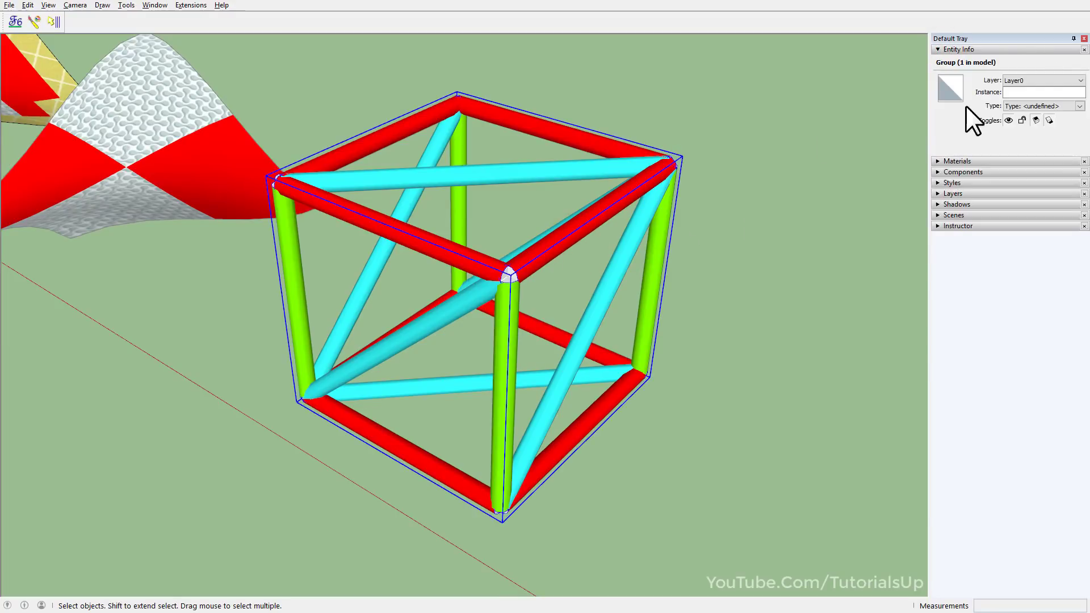
double_click(463, 262)
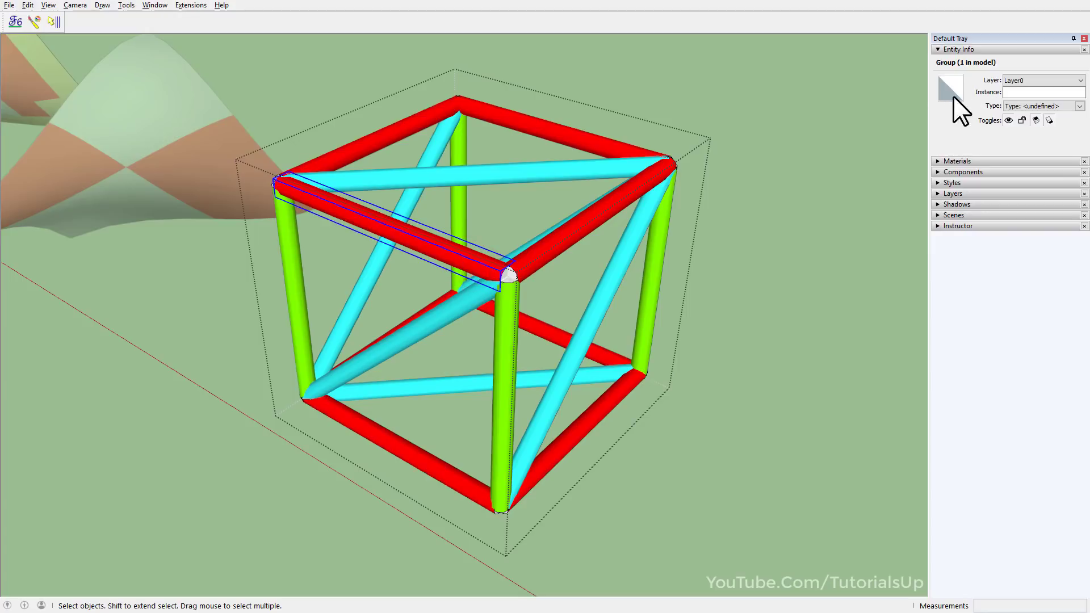
double_click(443, 252)
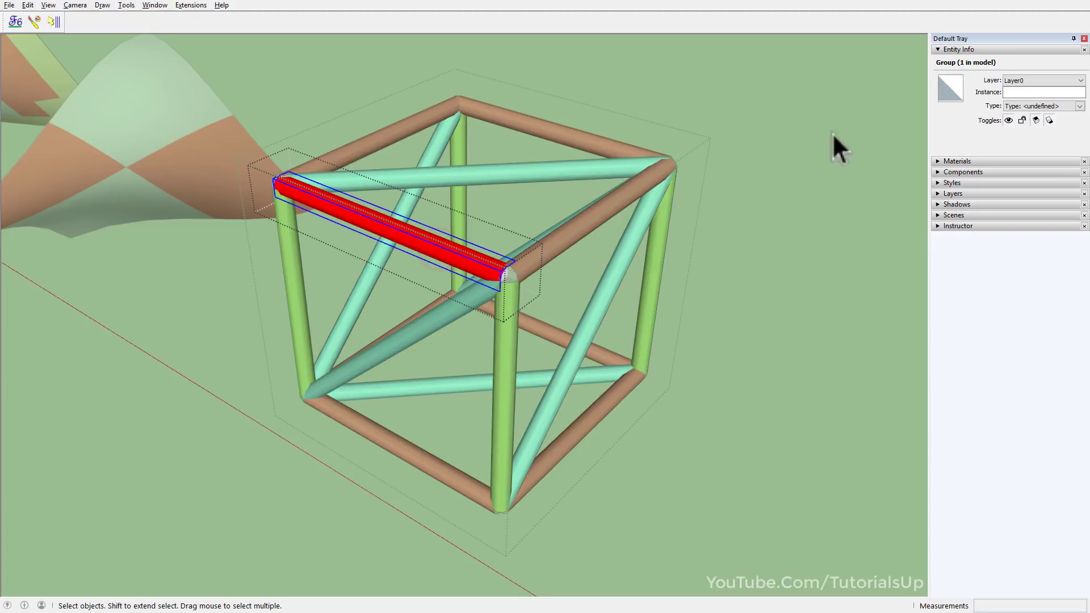
double_click(454, 251)
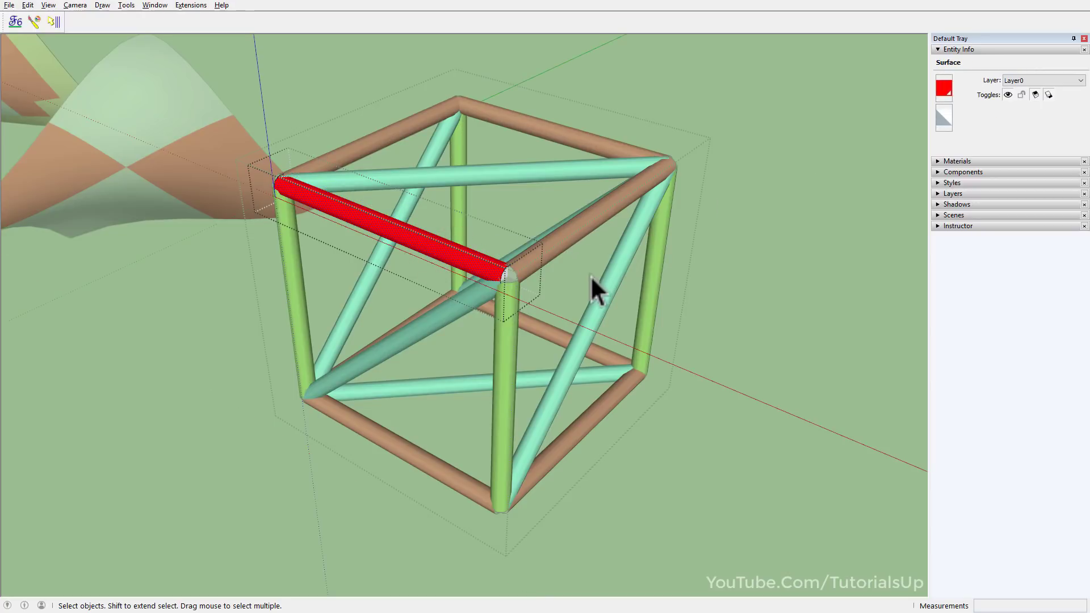
double_click(607, 291)
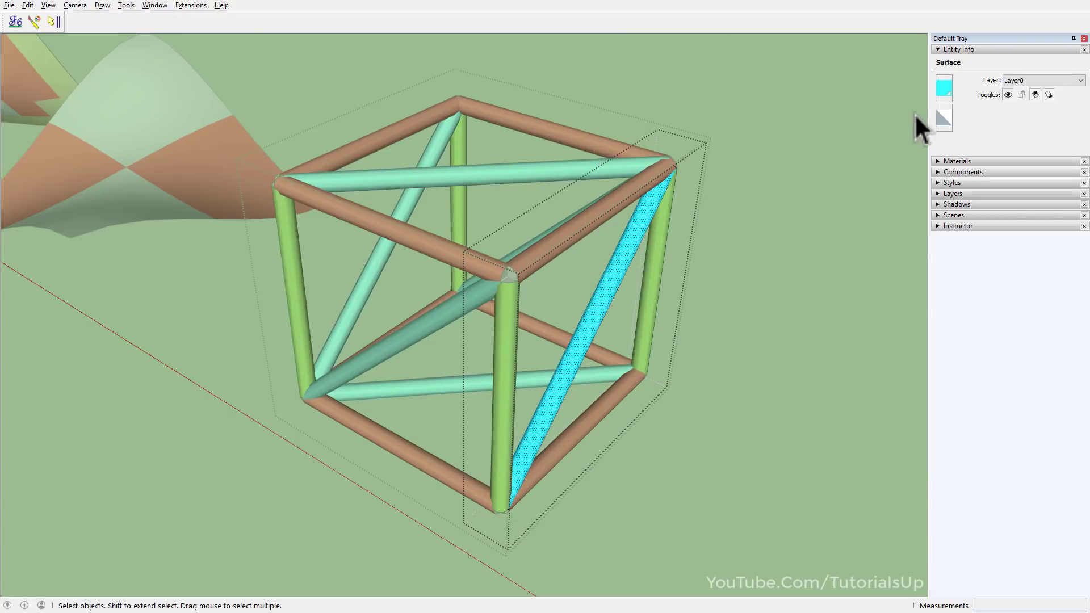
double_click(799, 265)
scroll(840, 432, "down", 5)
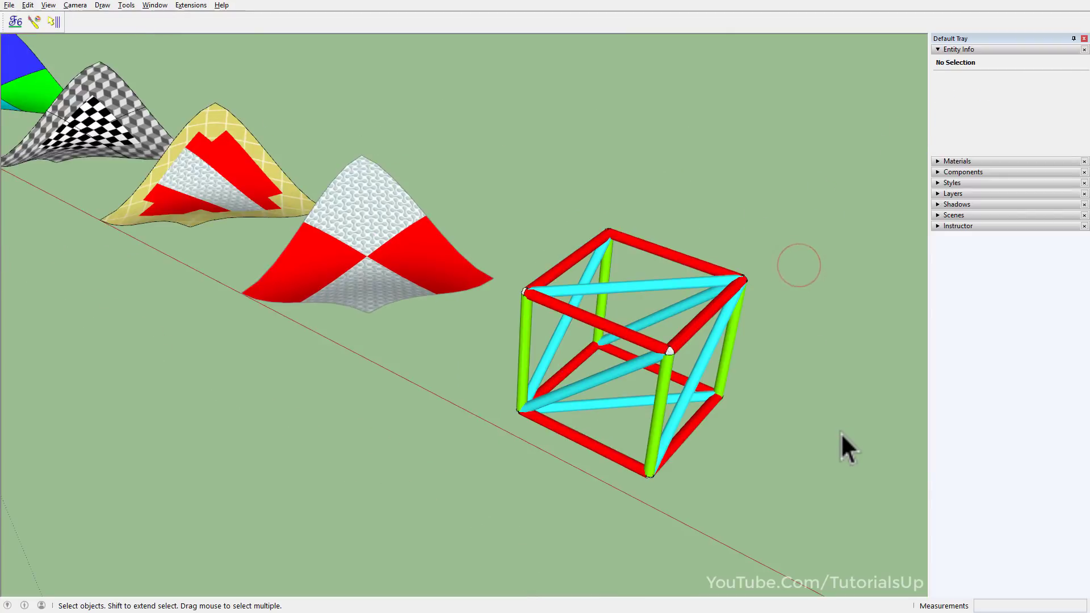
scroll(713, 460, "down", 2)
mouse_move(713, 460)
middle_mouse_down()
mouse_move(708, 469)
mouse_move(554, 358)
middle_mouse_up()
scroll(549, 350, "up", 2)
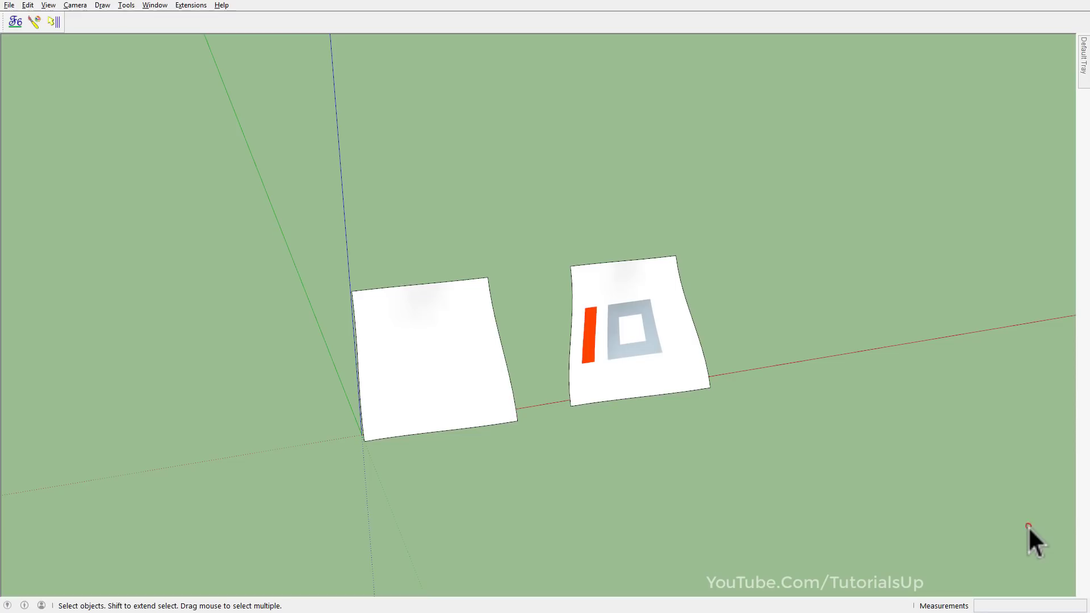
In the model with two curved surfaces, pin the Default Tray open, choose Color A05 from Materials, and start ThruPaint
mouse_move(1086, 88)
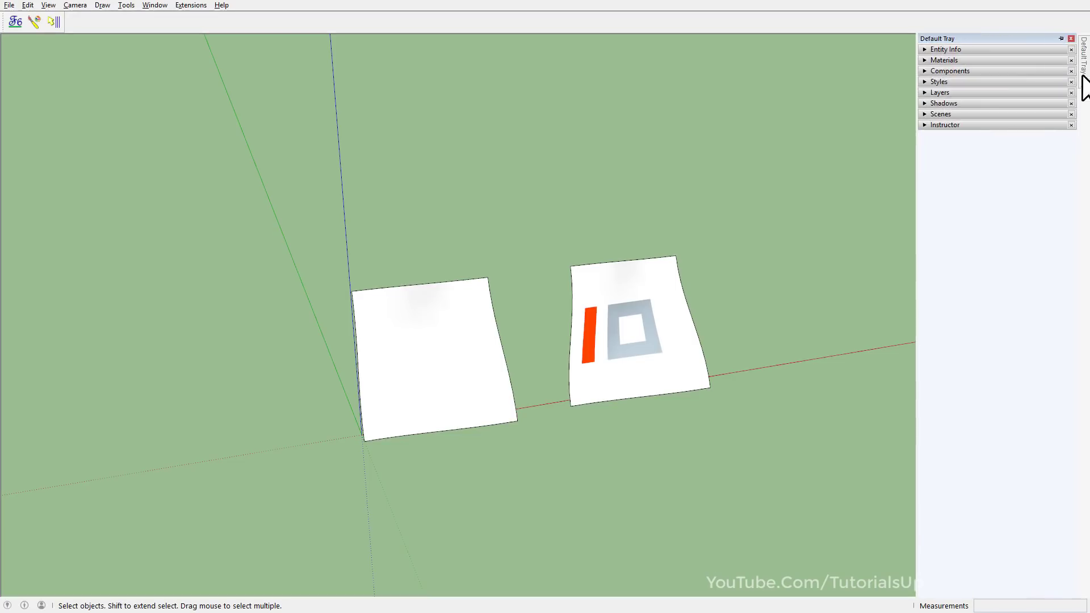
left_click(1061, 39)
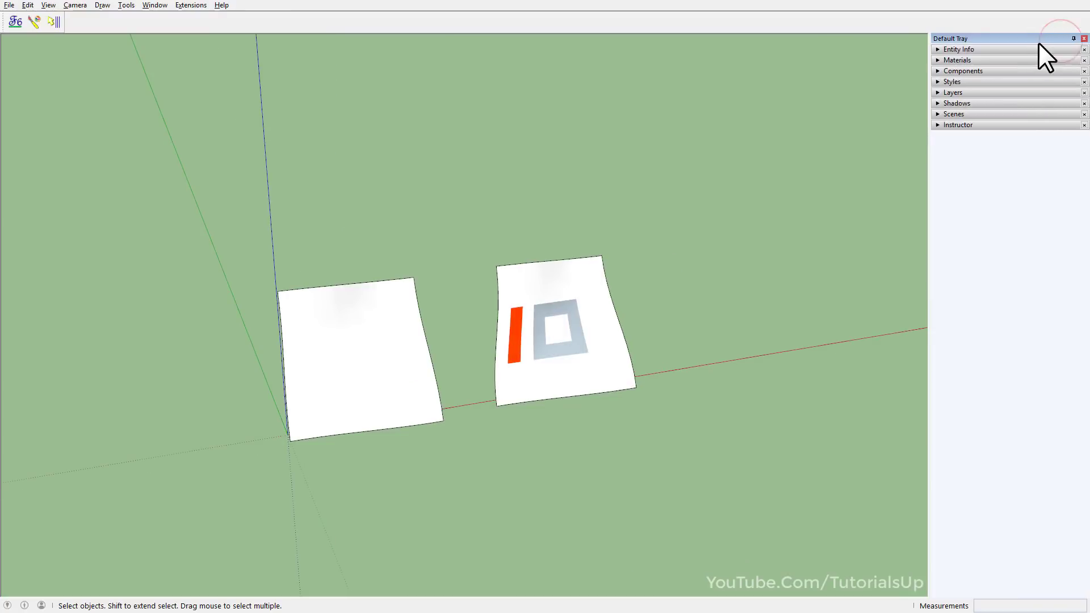
left_click(938, 59)
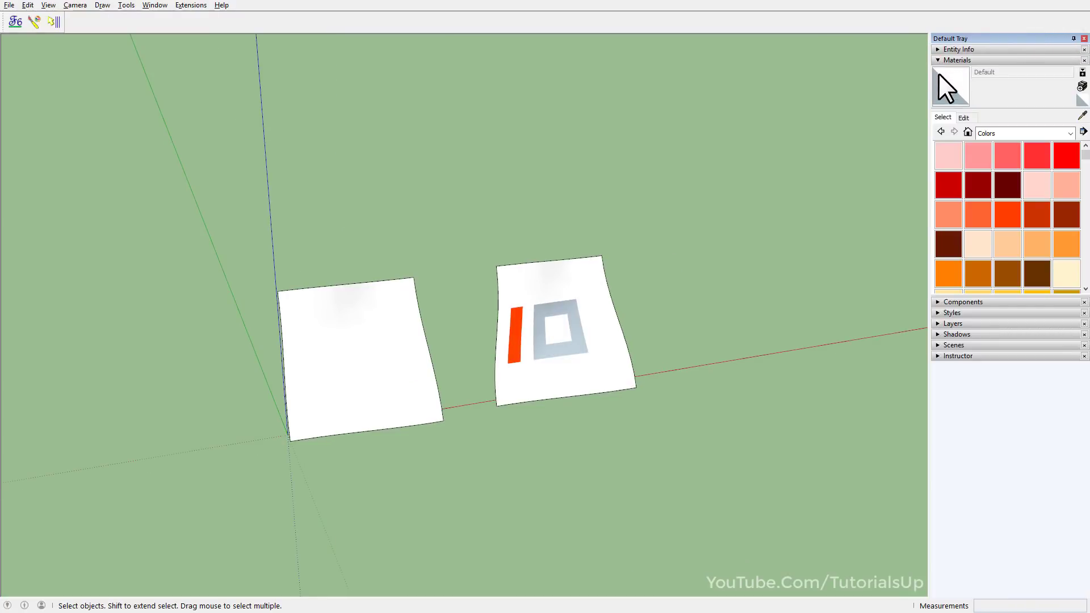
left_click(1067, 157)
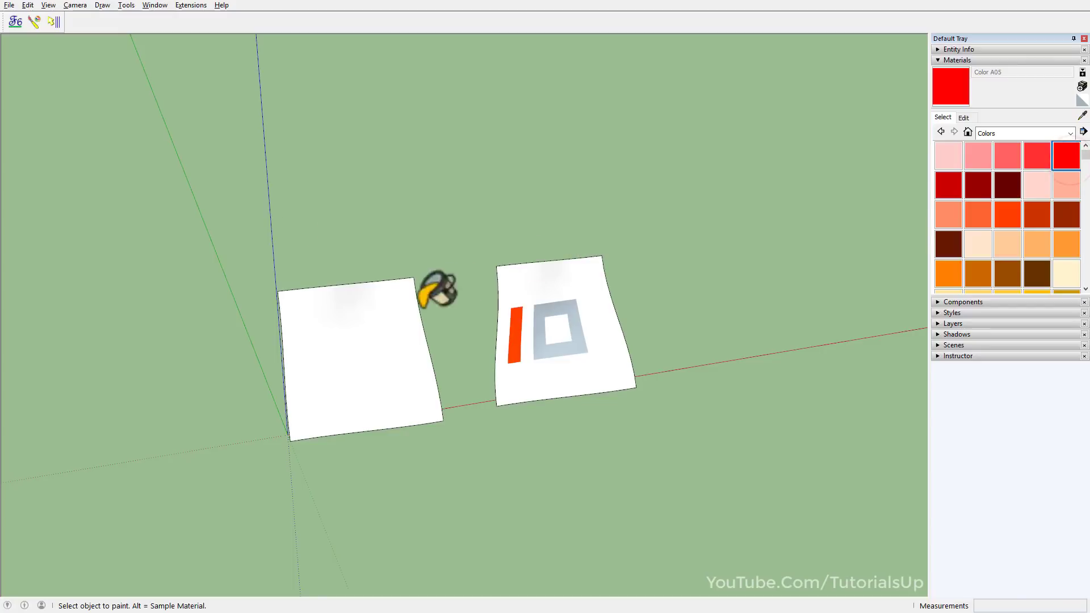
left_click(34, 22)
Set the face side to visible faces and paint the plain surface's upper-left corner face red
scroll(280, 339, "up", 2)
scroll(282, 340, "up", 3)
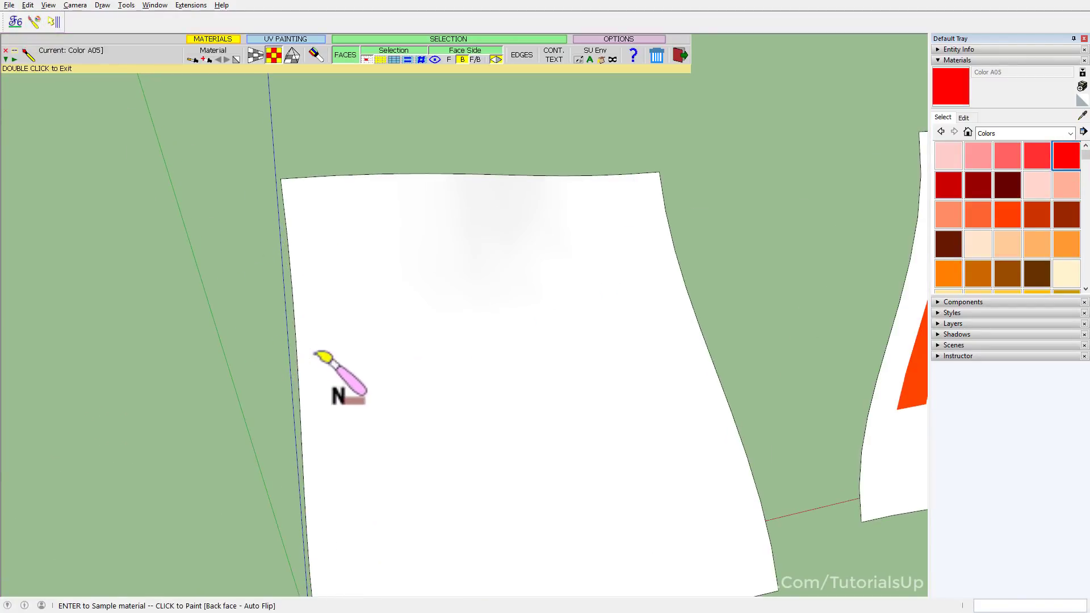
scroll(321, 356, "down", 4)
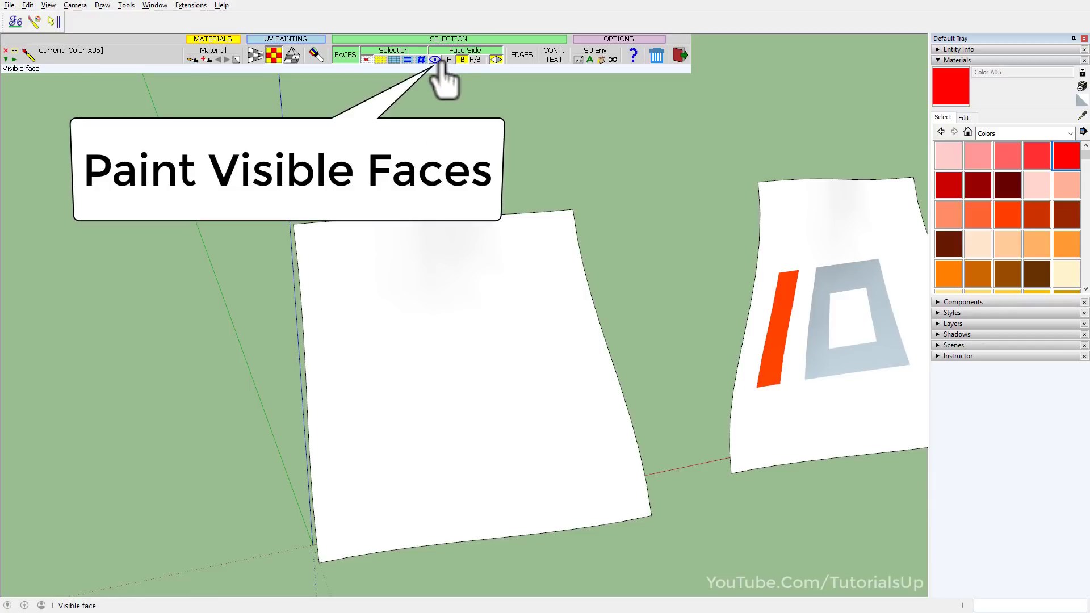
left_click(436, 60)
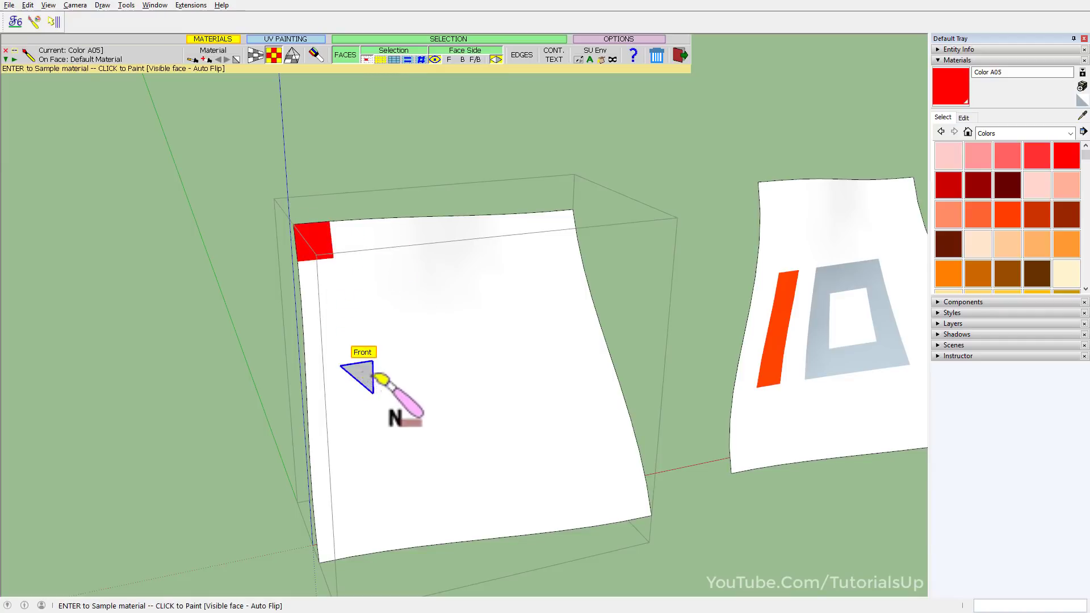
Paint the upper corner face on the free side edge of the plain surface's back red, using visible faces
mouse_move(390, 401)
middle_mouse_down()
mouse_move(998, 329)
mouse_move(784, 394)
mouse_move(806, 388)
mouse_move(120, 407)
mouse_move(725, 360)
mouse_move(714, 394)
middle_mouse_up()
scroll(449, 202, "up", 3)
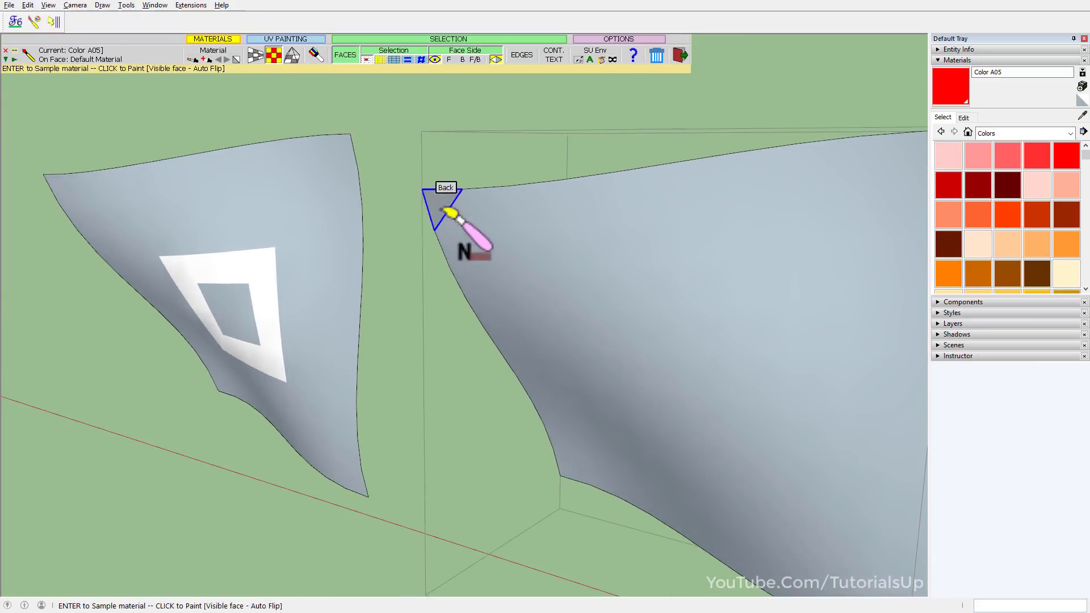
middle_click_drag(445, 195, 548, 223)
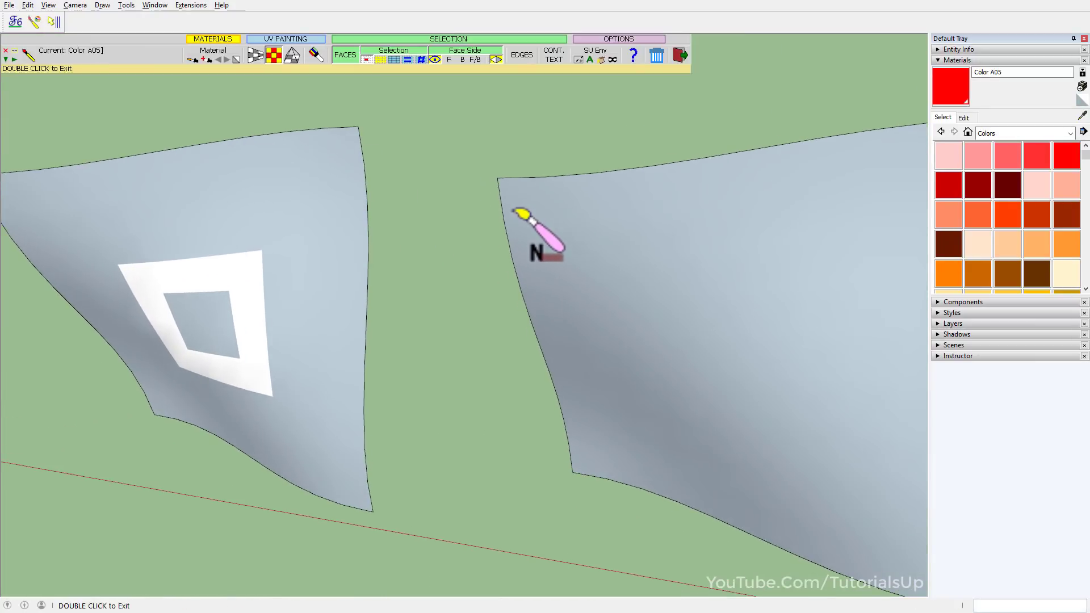
left_click(533, 216)
scroll(694, 297, "down", 3)
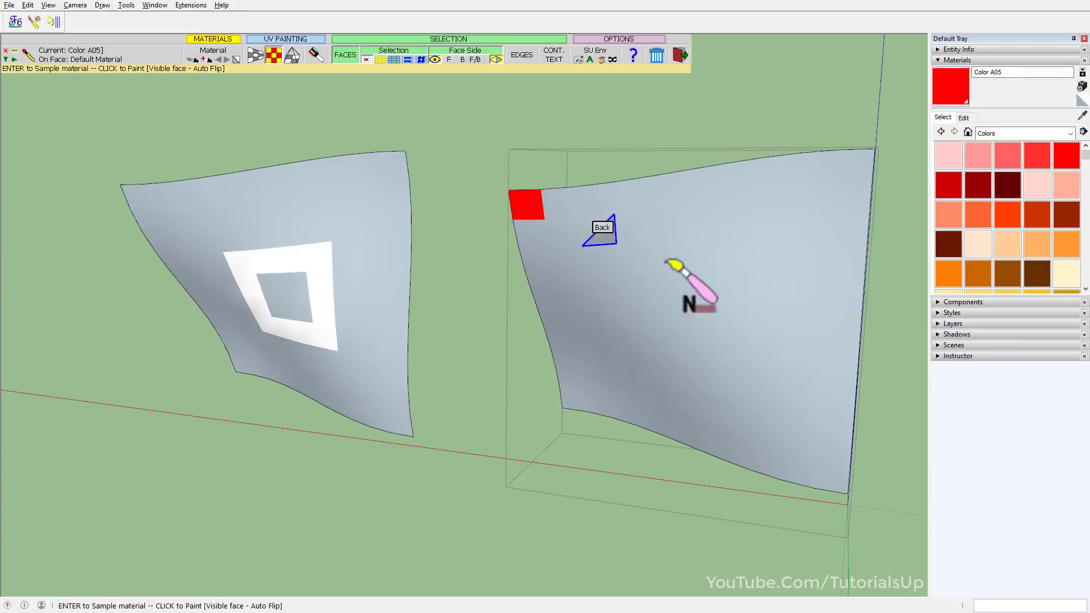
Paint the upper-right corner face on the front of the plain surface red
middle_click_drag(693, 297, 3, 377)
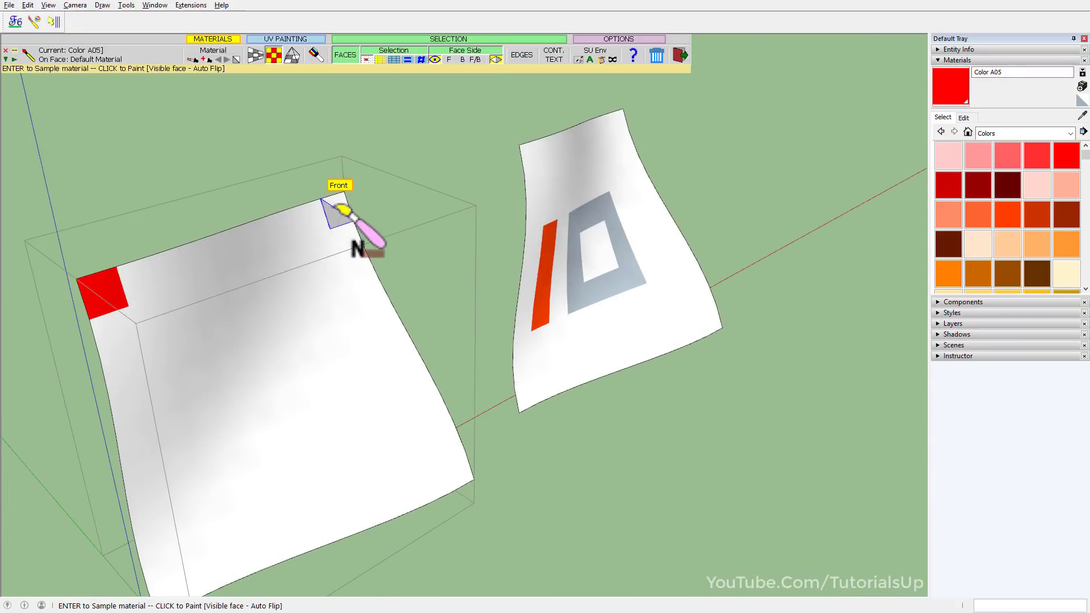
left_click(337, 203)
mouse_move(316, 263)
middle_mouse_down()
mouse_move(820, 190)
mouse_move(239, 305)
middle_mouse_up()
scroll(508, 338, "down", 3)
scroll(175, 414, "up", 5)
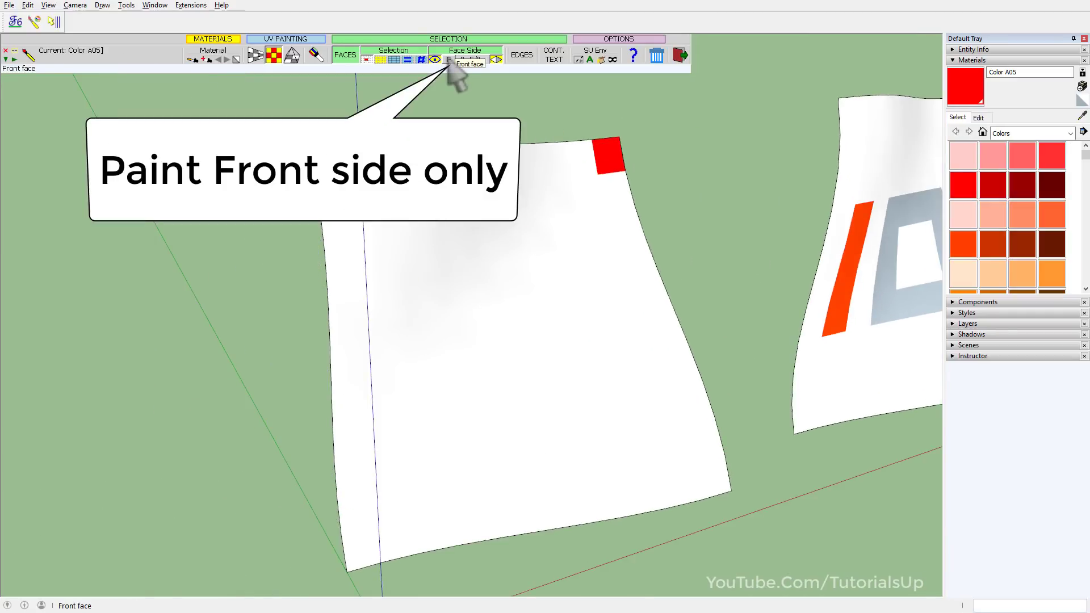
Set the face side to front face and paint the plain surface's two lower-left corner faces red
left_click(451, 60)
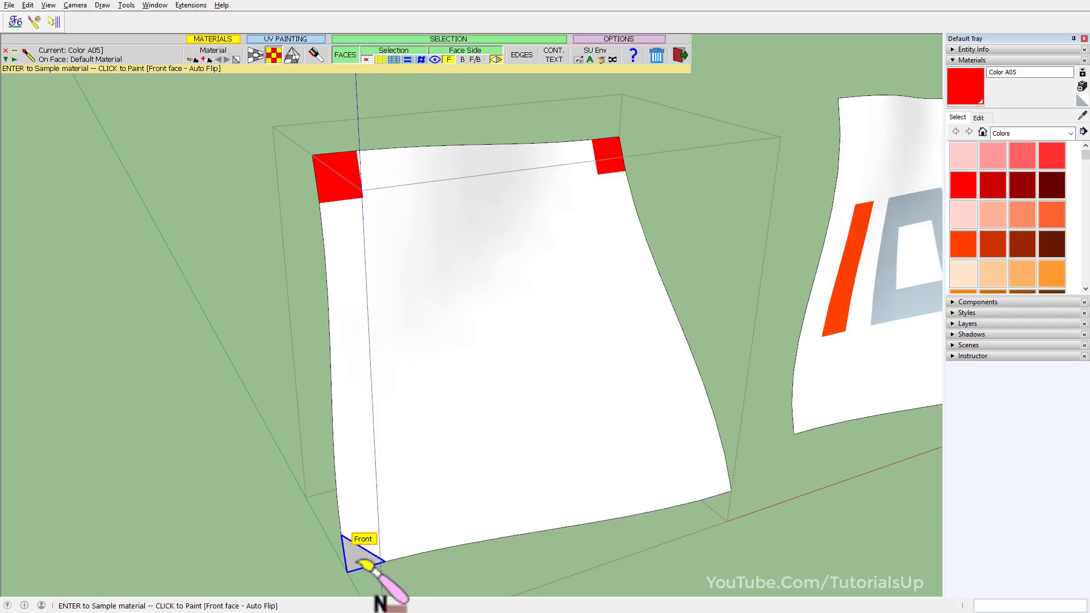
scroll(358, 562, "up", 3)
left_click_drag(357, 560, 373, 522)
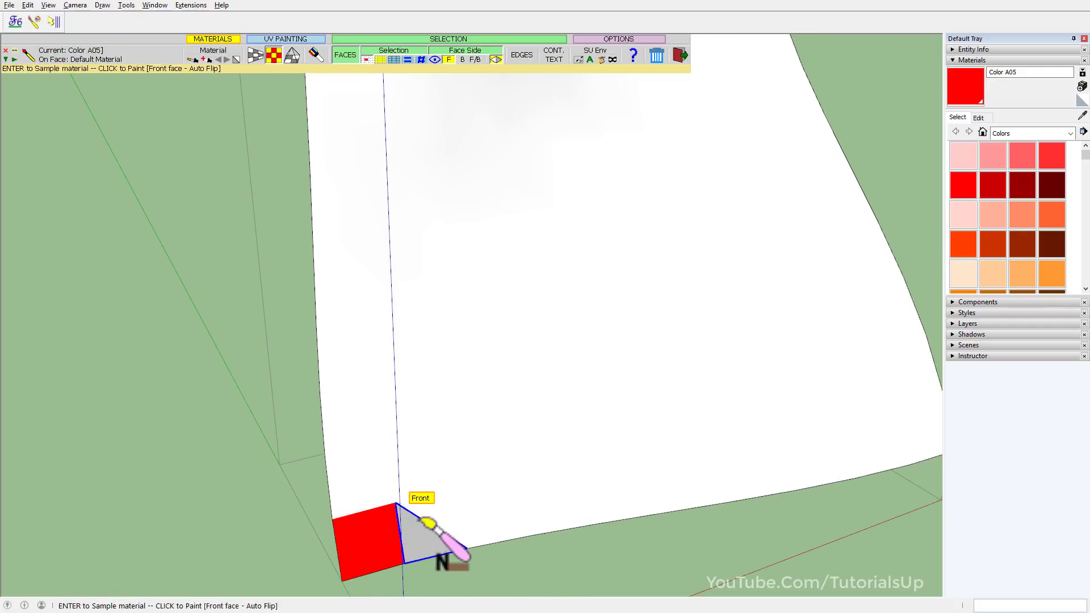
left_click(438, 529)
Viewing the plain surface from behind, paint the front side of the two faces at its lower outer corner red
mouse_move(445, 523)
middle_mouse_down()
mouse_move(450, 475)
mouse_move(920, 338)
mouse_move(879, 354)
middle_mouse_up()
scroll(665, 344, "down", 3)
scroll(665, 234, "up", 3)
mouse_move(666, 234)
middle_mouse_down()
mouse_move(860, 235)
mouse_move(858, 249)
middle_mouse_up()
scroll(856, 250, "up", 2)
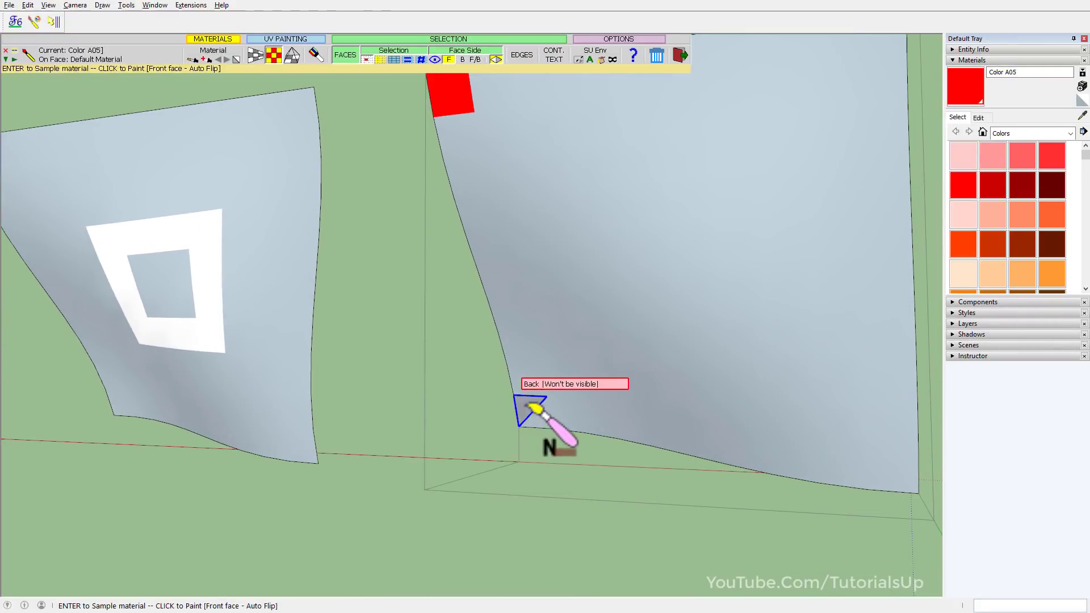
left_click_drag(529, 405, 587, 419)
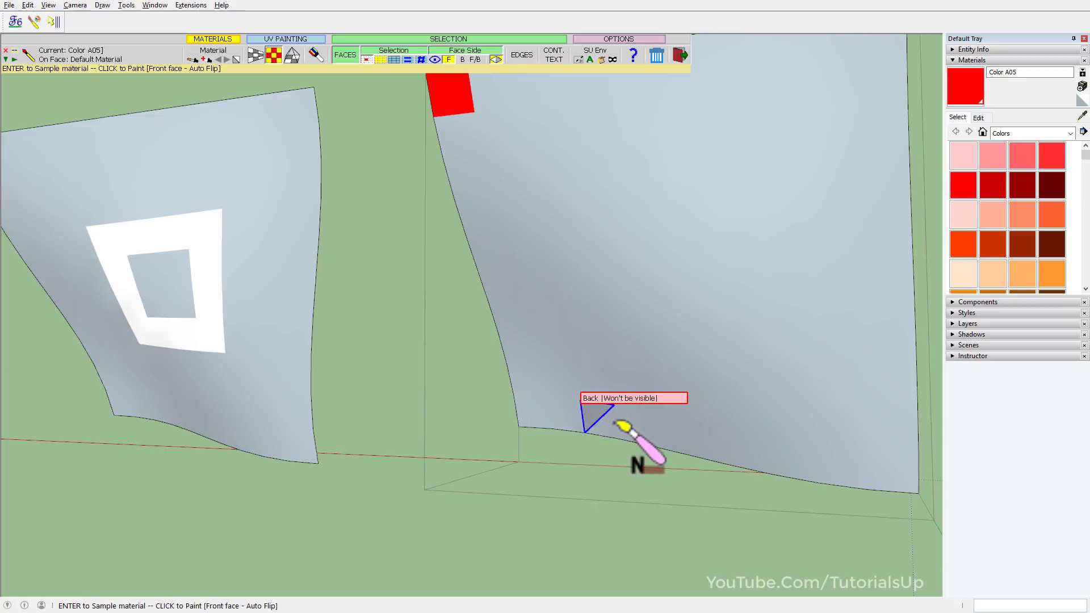
middle_click_drag(702, 414, 210, 436)
mouse_move(420, 413)
middle_mouse_down()
mouse_move(305, 409)
mouse_move(764, 371)
middle_mouse_up()
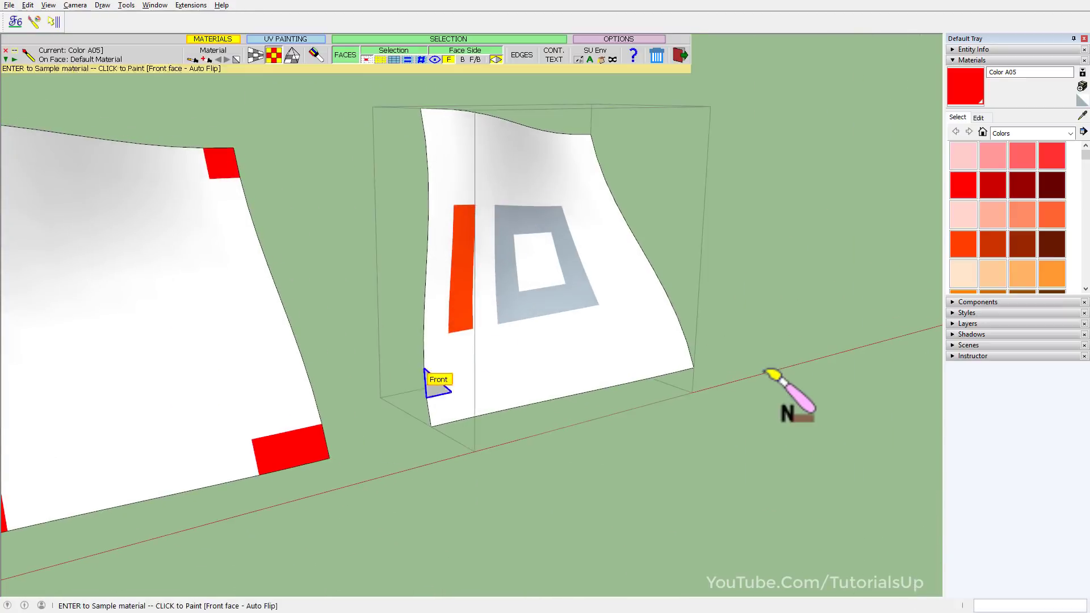
scroll(763, 371, "down", 2)
scroll(273, 394, "up", 2)
scroll(280, 400, "up", 2)
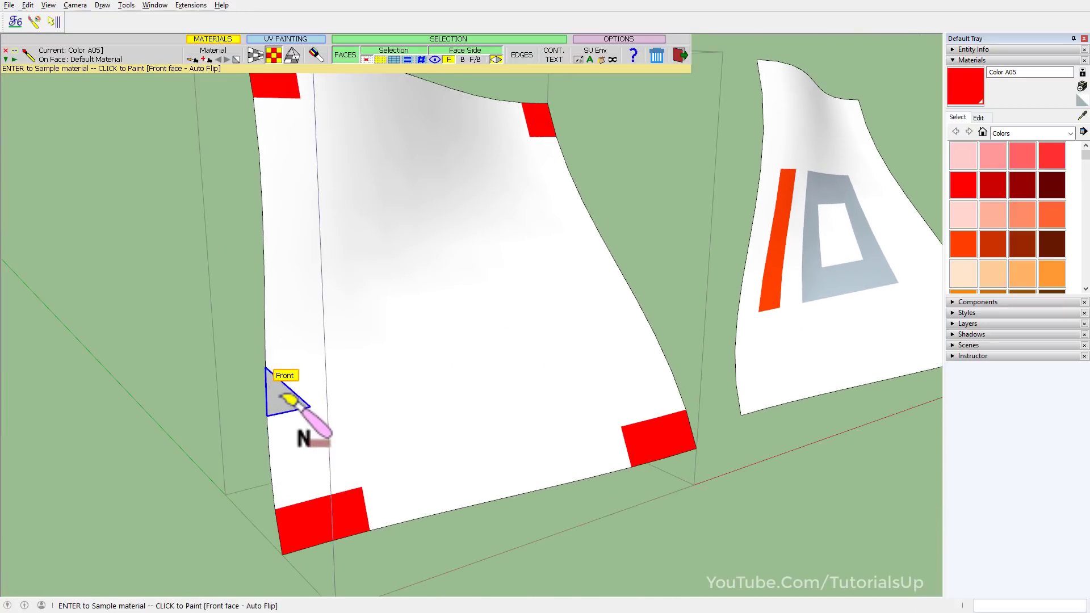
Set the face side to back face and, viewing from behind, paint faces near the plain surface's lower edge red
left_click(465, 60)
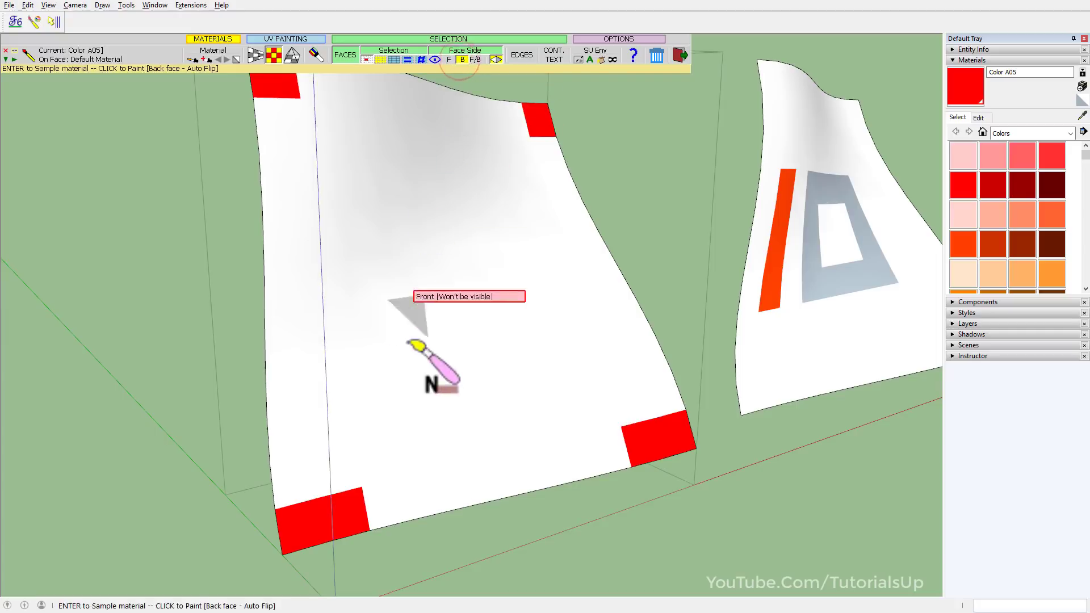
mouse_move(421, 352)
middle_mouse_down()
mouse_move(853, 277)
mouse_move(689, 304)
mouse_move(760, 296)
middle_mouse_up()
scroll(659, 332, "up", 3)
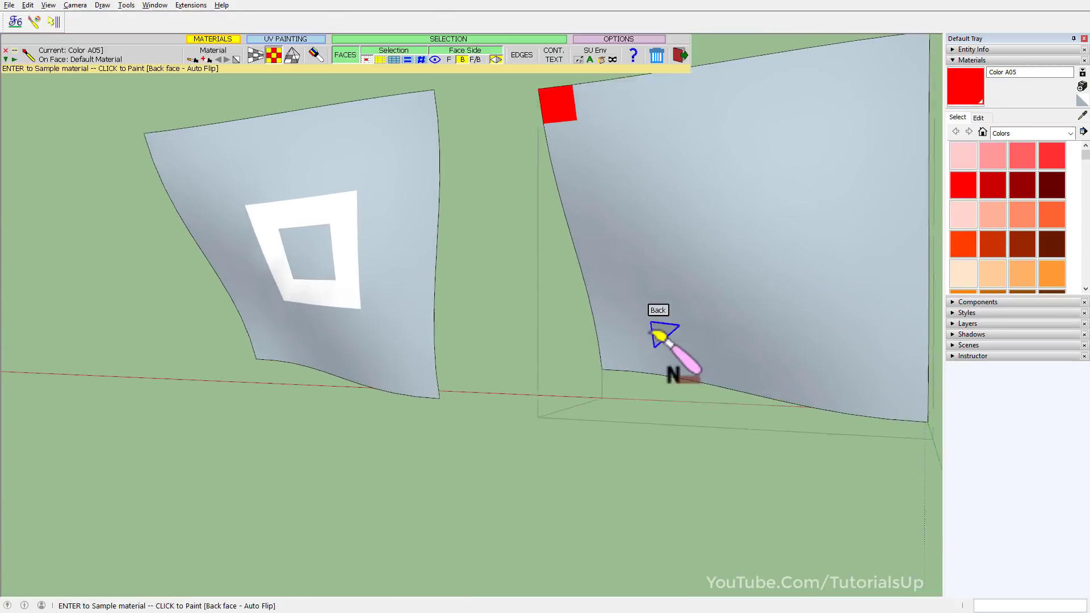
left_click_drag(596, 325, 693, 335)
mouse_move(693, 335)
middle_mouse_down()
mouse_move(640, 329)
mouse_move(117, 418)
mouse_move(353, 384)
mouse_move(233, 406)
middle_mouse_up()
Viewing the plain surface from the front, paint the back side of a row of faces just above its lower edge
scroll(347, 377, "down", 5)
scroll(231, 405, "up", 3)
mouse_move(196, 413)
left_mouse_down()
mouse_move(232, 396)
mouse_move(353, 402)
left_mouse_up()
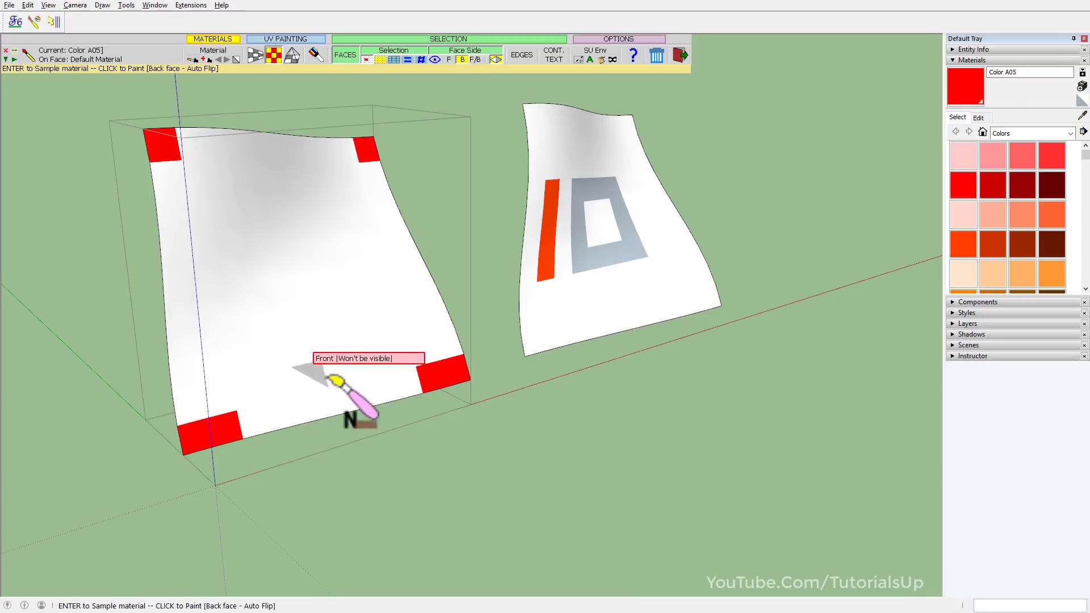
mouse_move(353, 401)
middle_mouse_down()
mouse_move(469, 353)
mouse_move(657, 322)
mouse_move(881, 264)
mouse_move(256, 475)
mouse_move(584, 462)
middle_mouse_up()
scroll(390, 363, "up", 3)
scroll(433, 373, "down", 3)
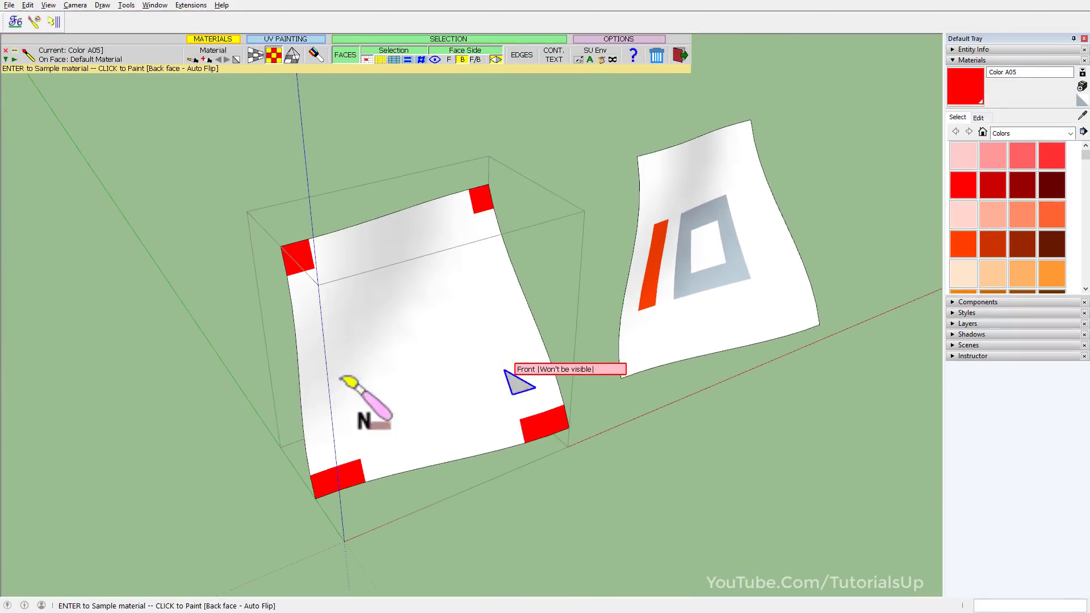
scroll(317, 370, "up", 2)
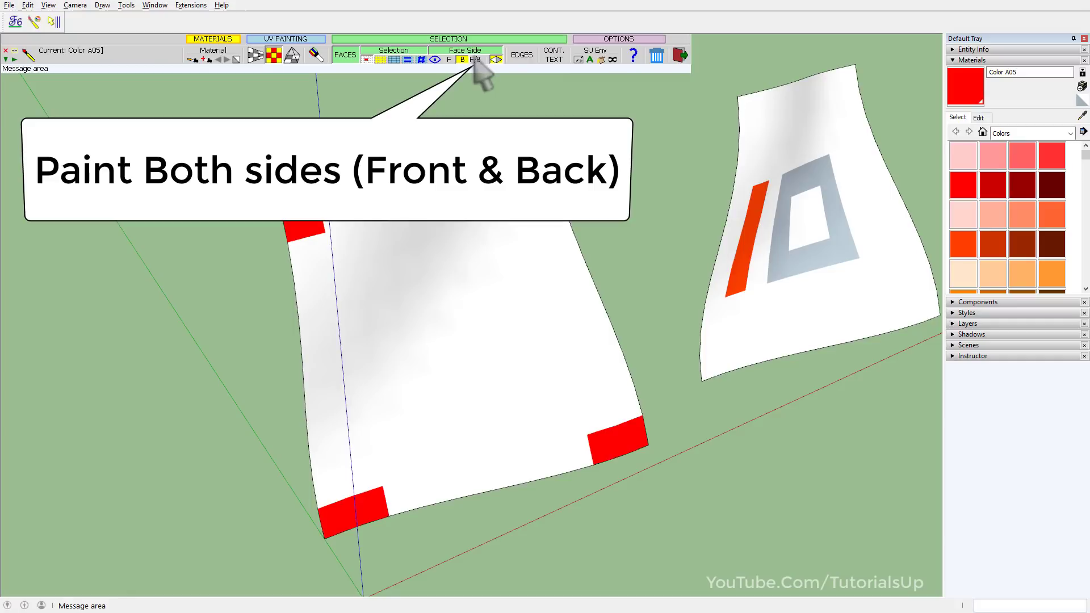
Set the face side to front and back, and paint a stepped vertical strip of faces red in the plain surface's left half
left_click(475, 60)
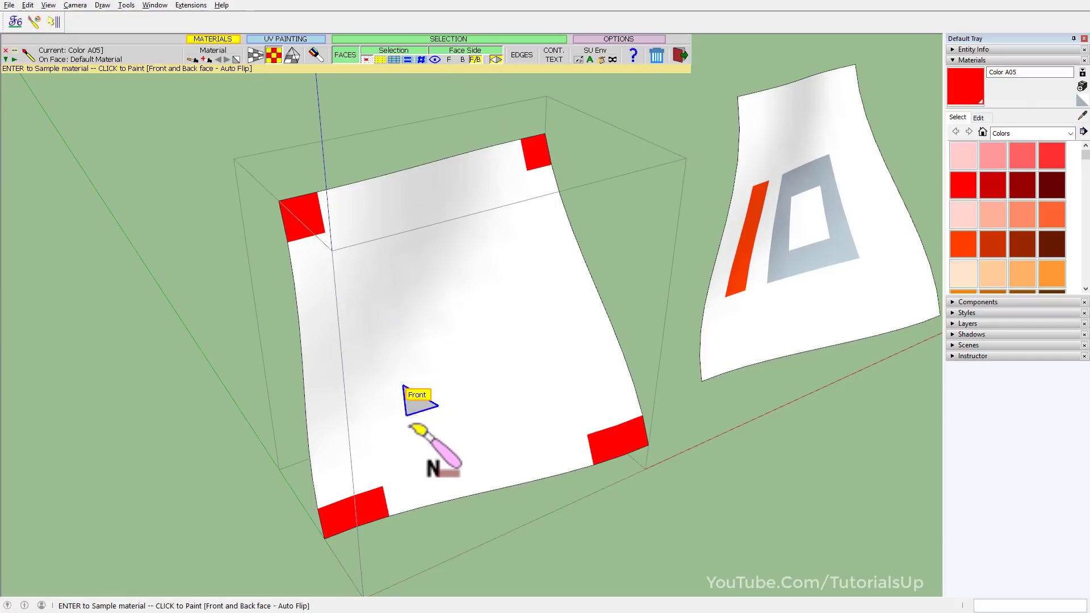
left_click(398, 440)
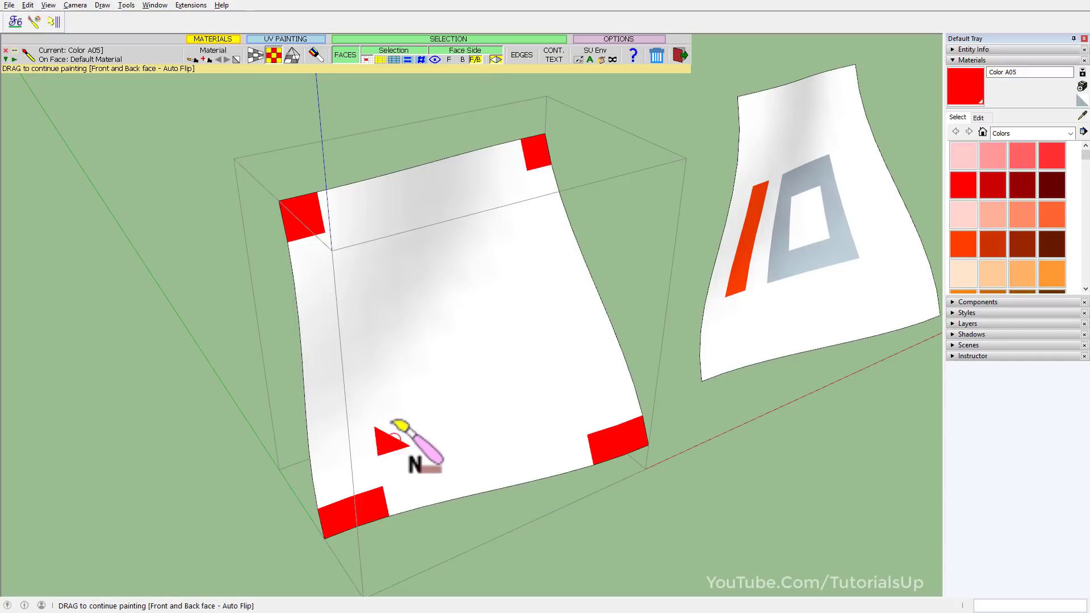
left_click_drag(377, 367, 365, 294)
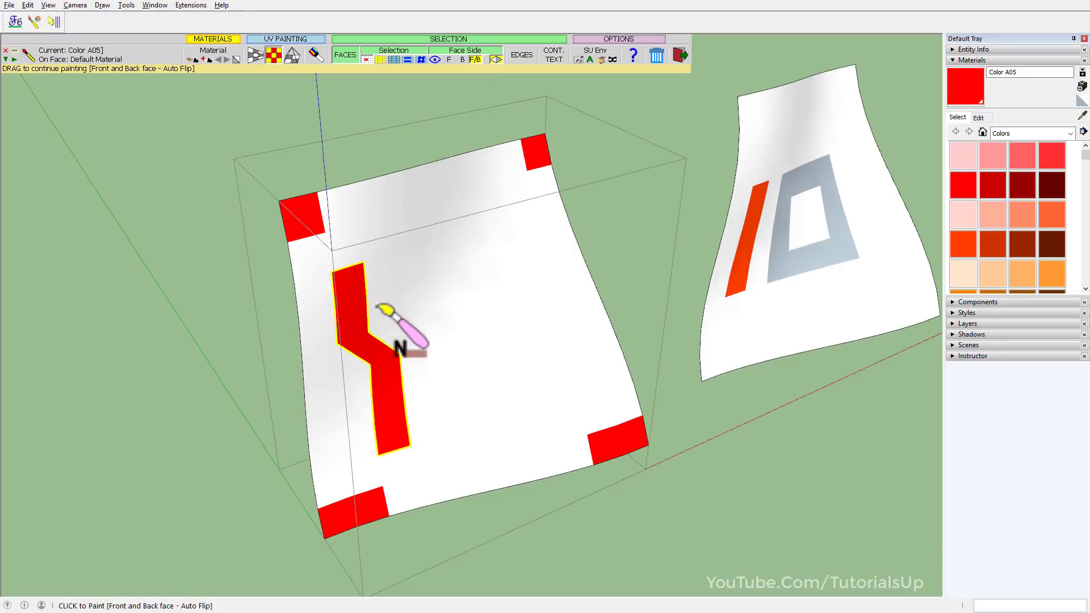
Extend the stepped red strip on both sides into a rectangular block two faces wide
mouse_move(379, 309)
middle_mouse_down()
mouse_move(755, 321)
mouse_move(852, 310)
mouse_move(616, 343)
mouse_move(24, 367)
middle_mouse_up()
scroll(199, 232, "up", 2)
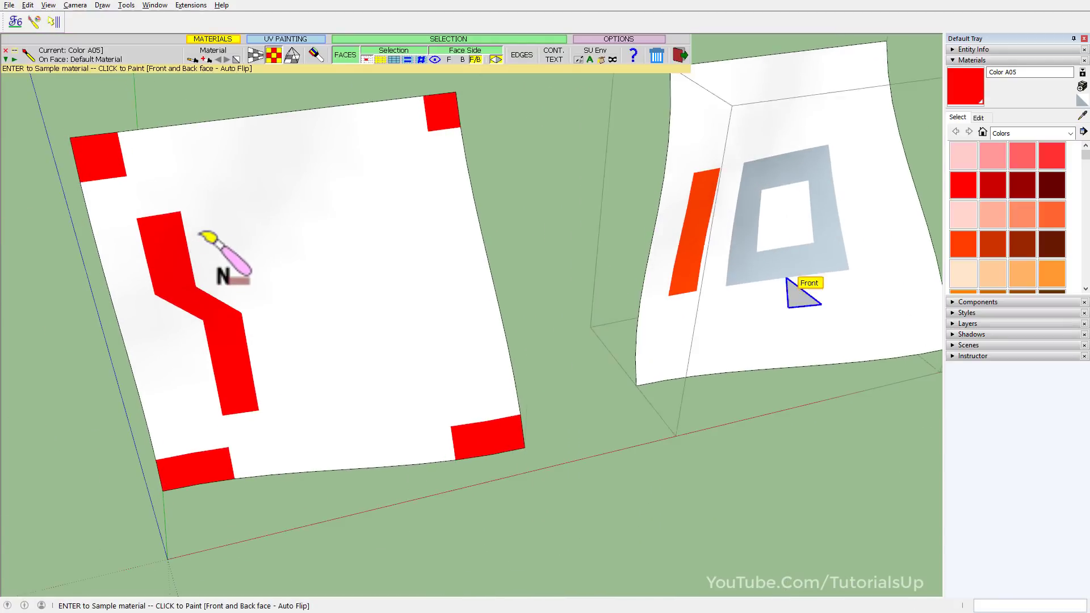
scroll(202, 230, "down", 1)
left_click_drag(202, 209, 219, 299)
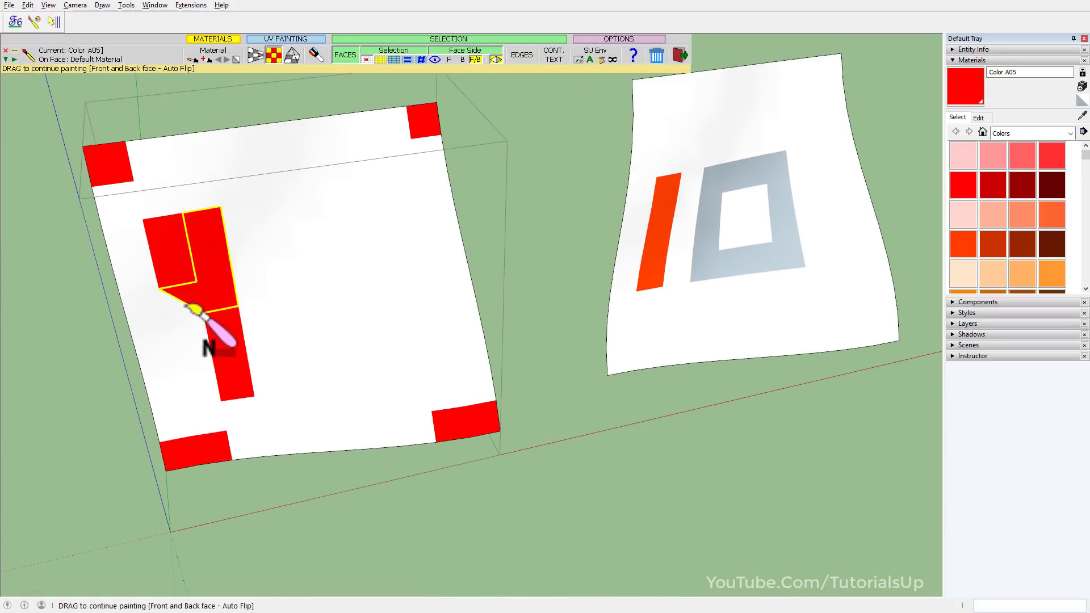
left_click_drag(197, 398, 198, 398)
mouse_move(197, 397)
middle_mouse_down()
mouse_move(557, 321)
mouse_move(850, 220)
mouse_move(561, 285)
mouse_move(80, 316)
middle_mouse_up()
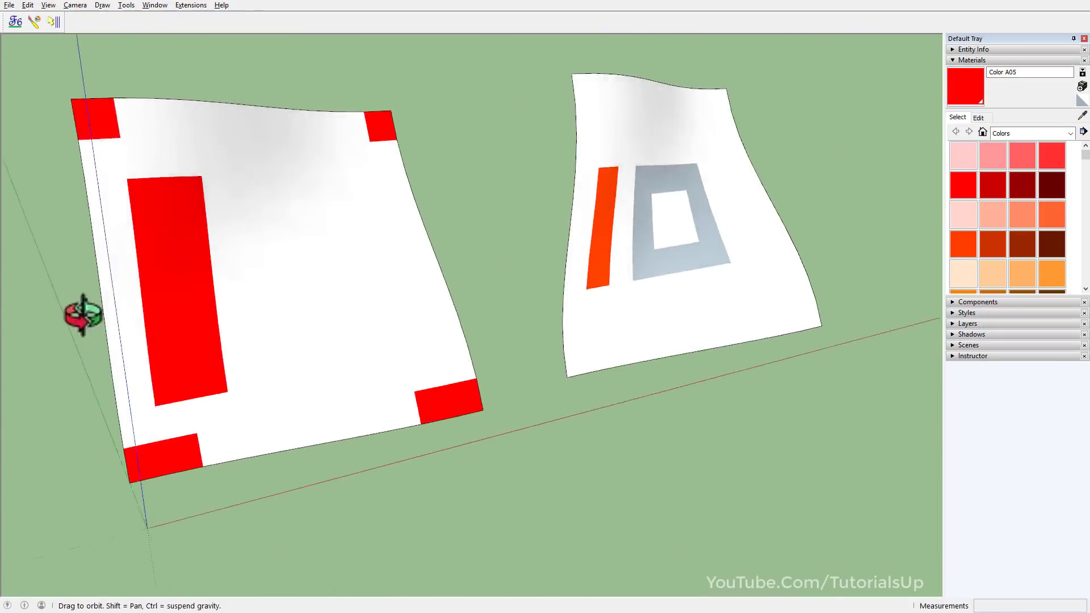
Examine the red block on the plain surface and the reversed faces beside the orange strip on the other surface
scroll(295, 349, "up", 4)
scroll(297, 335, "up", 2)
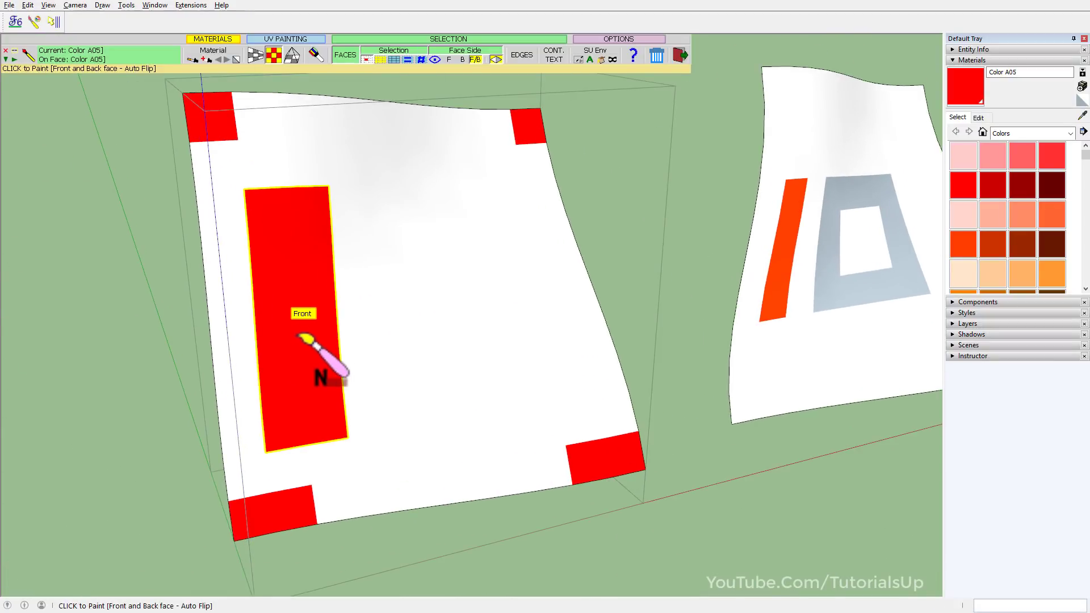
scroll(360, 348, "down", 2)
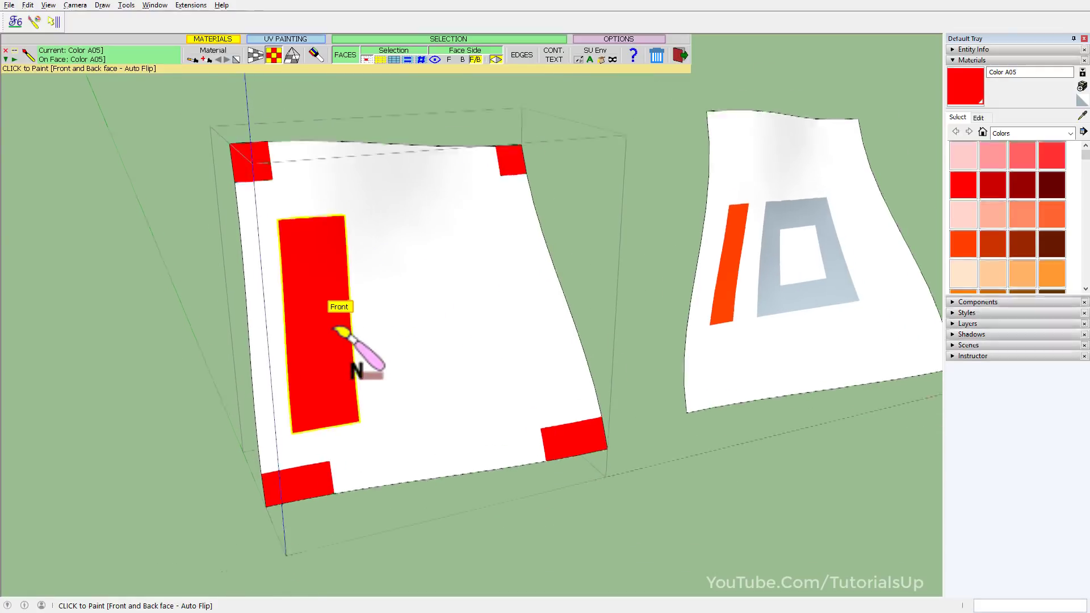
scroll(295, 328, "down", 3)
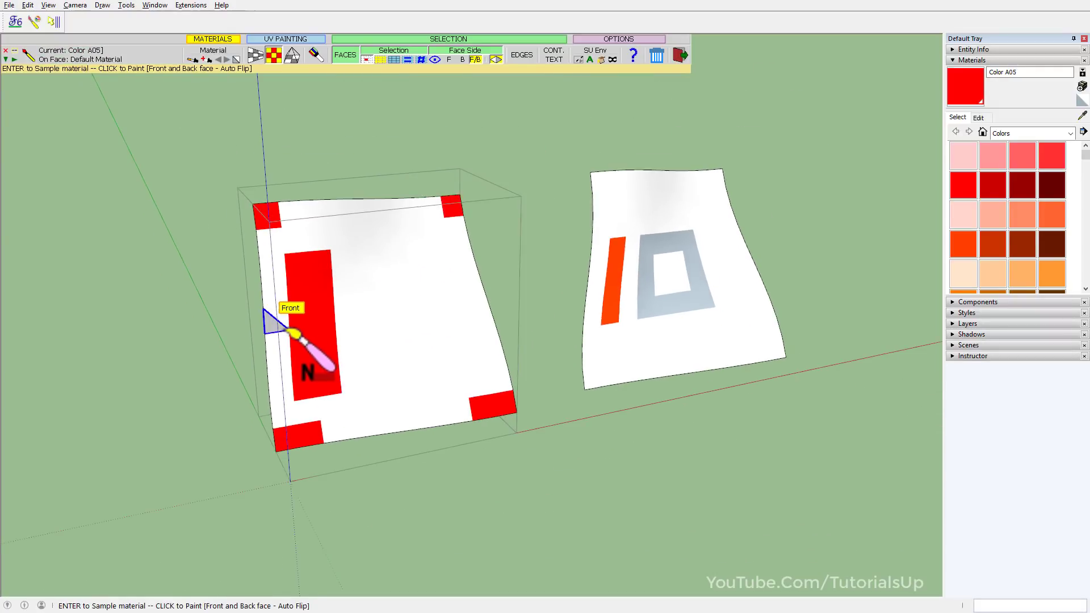
scroll(568, 289, "up", 4)
scroll(535, 283, "up", 4)
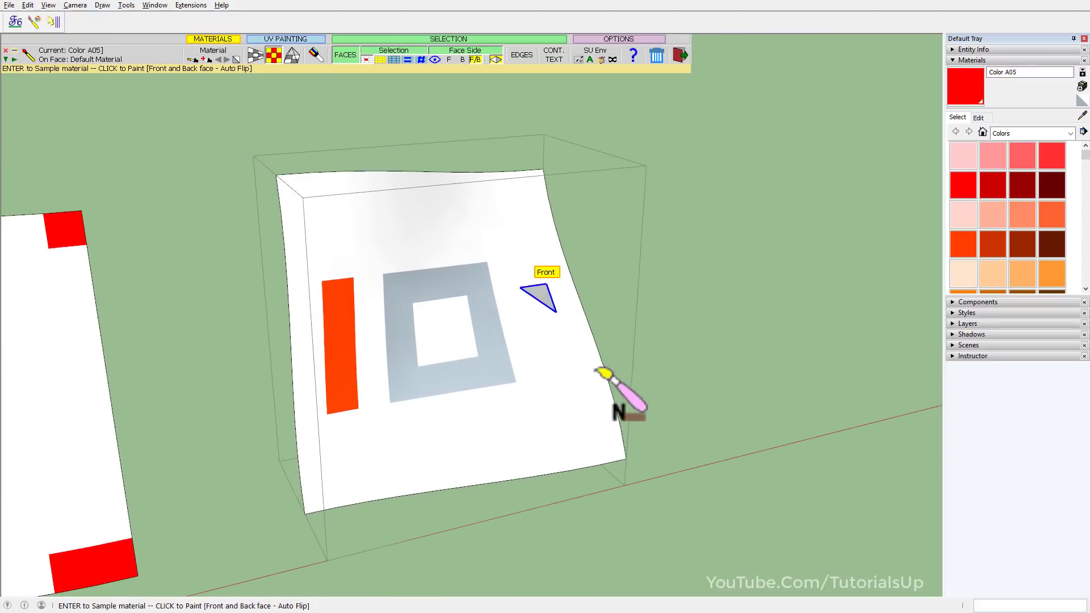
scroll(467, 363, "up", 2)
middle_click_drag(475, 360, 436, 352)
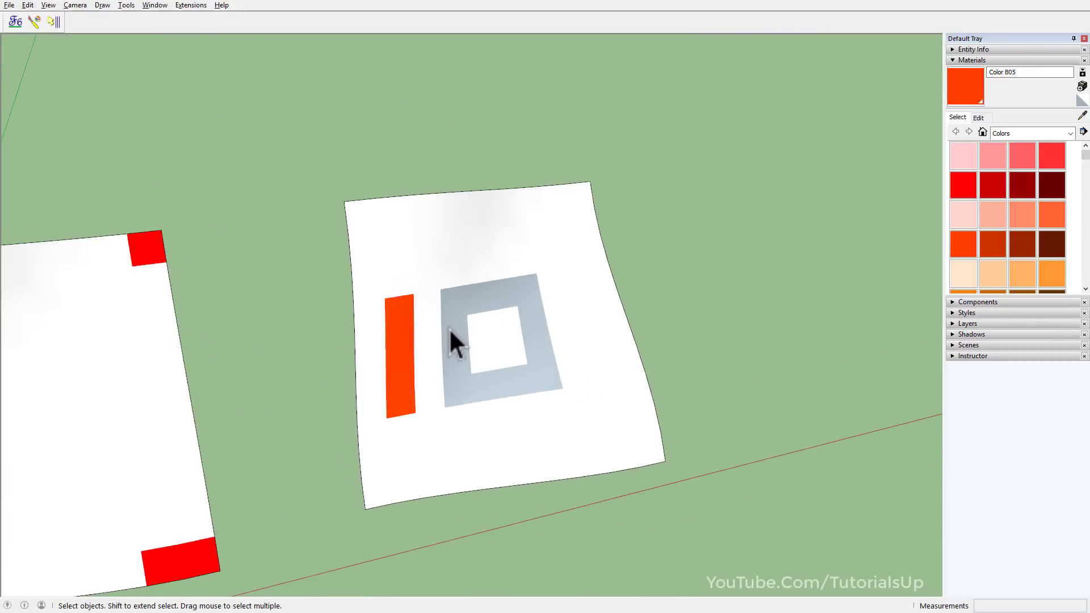
Start ThruPaint with the face side on front face and automatic flipping off, and choose Color A05
key("t")
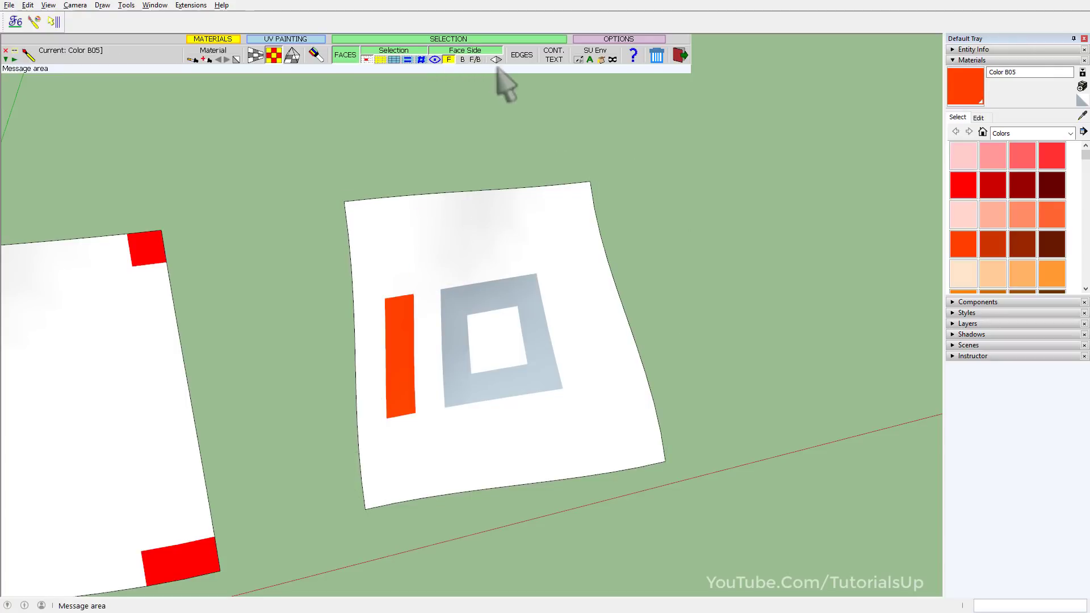
scroll(525, 337, "up", 2)
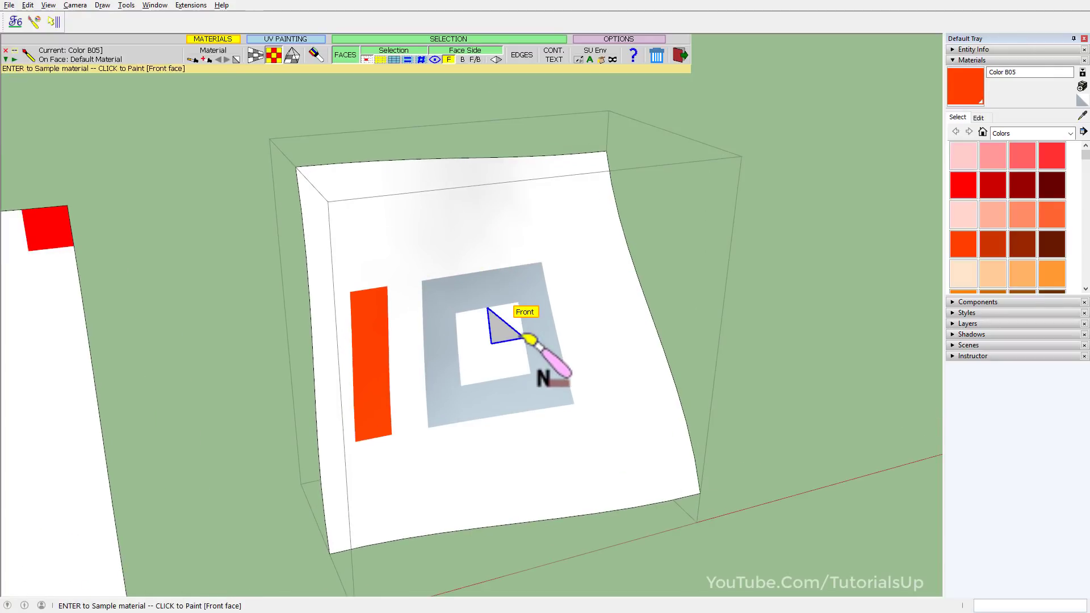
left_click(969, 187)
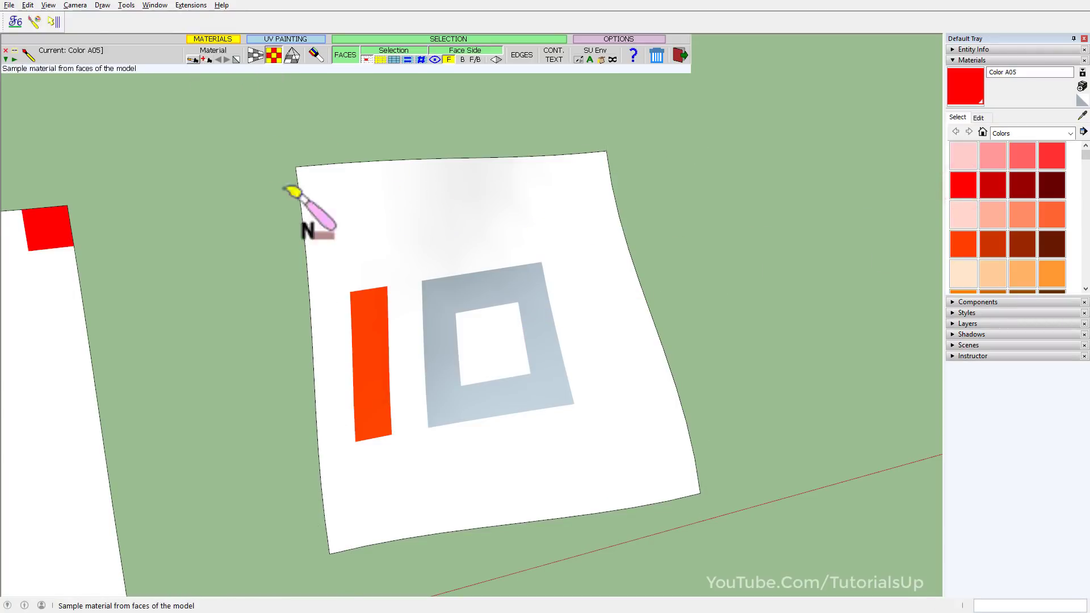
Sample Color B05 from the orange strip and paint the front of the face row running from its upper end across the reversed faces
left_click(192, 59)
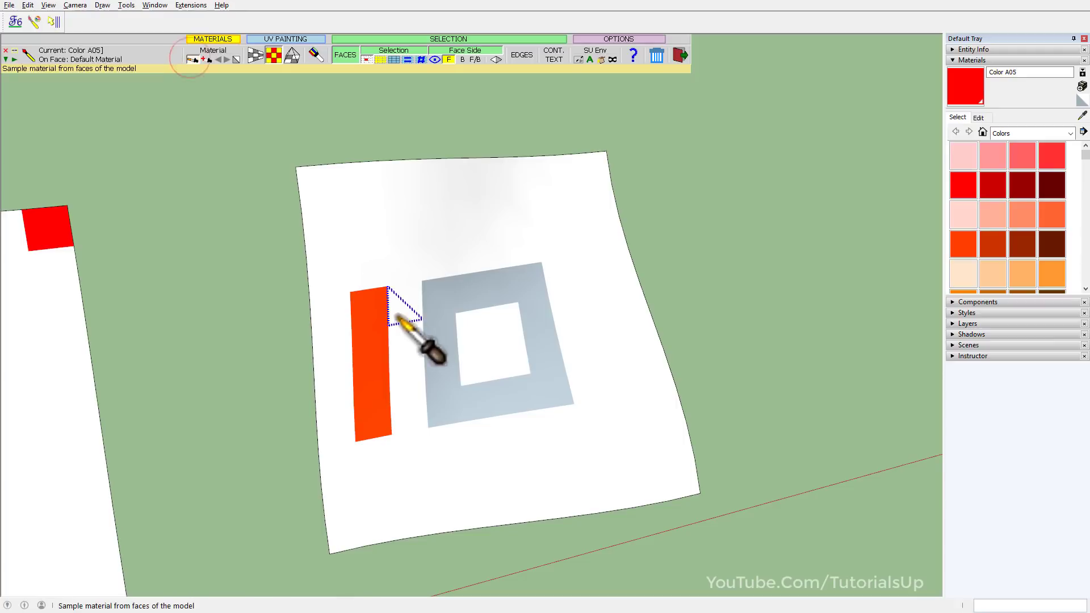
left_click(377, 301)
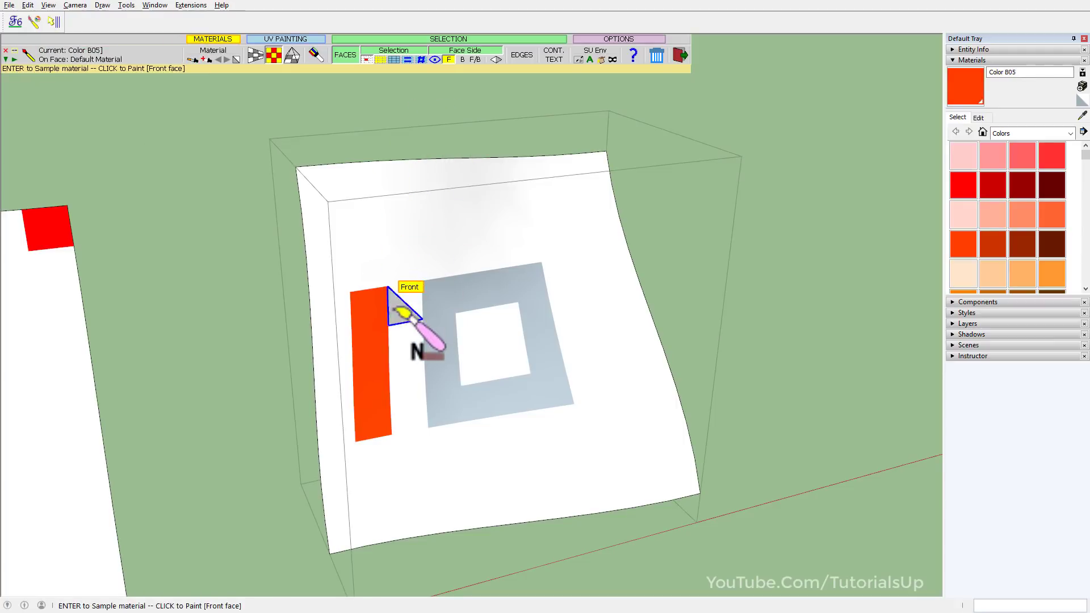
left_click_drag(376, 309, 591, 275)
scroll(578, 323, "up", 2)
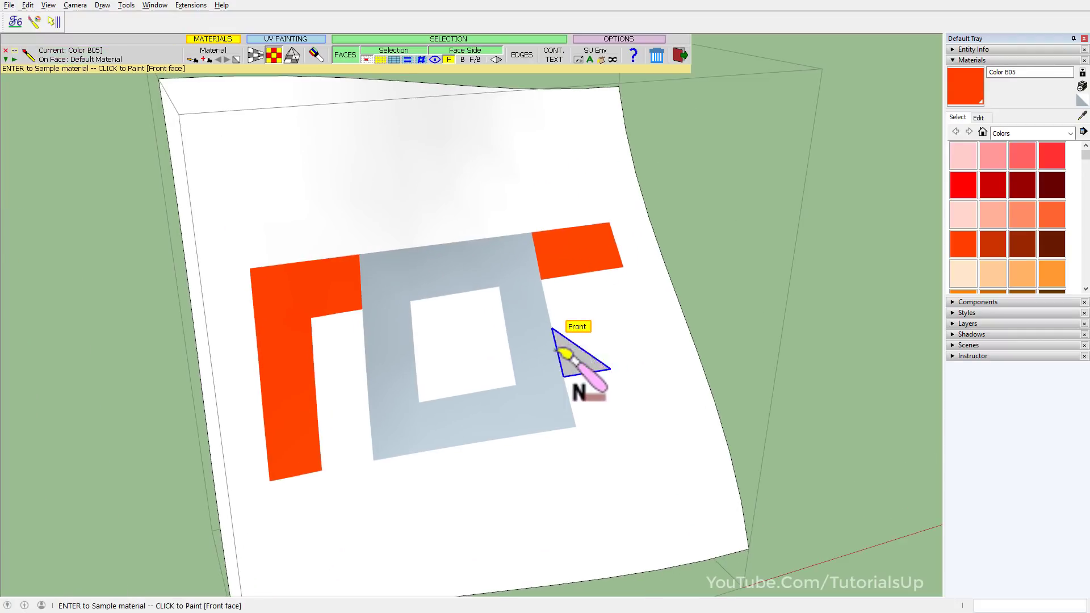
Turn on automatic face flipping and paint the row from the orange strip's lower end across the reversed faces with Color B05
mouse_move(448, 360)
middle_mouse_down()
mouse_move(791, 394)
mouse_move(917, 363)
mouse_move(715, 409)
mouse_move(101, 438)
middle_mouse_up()
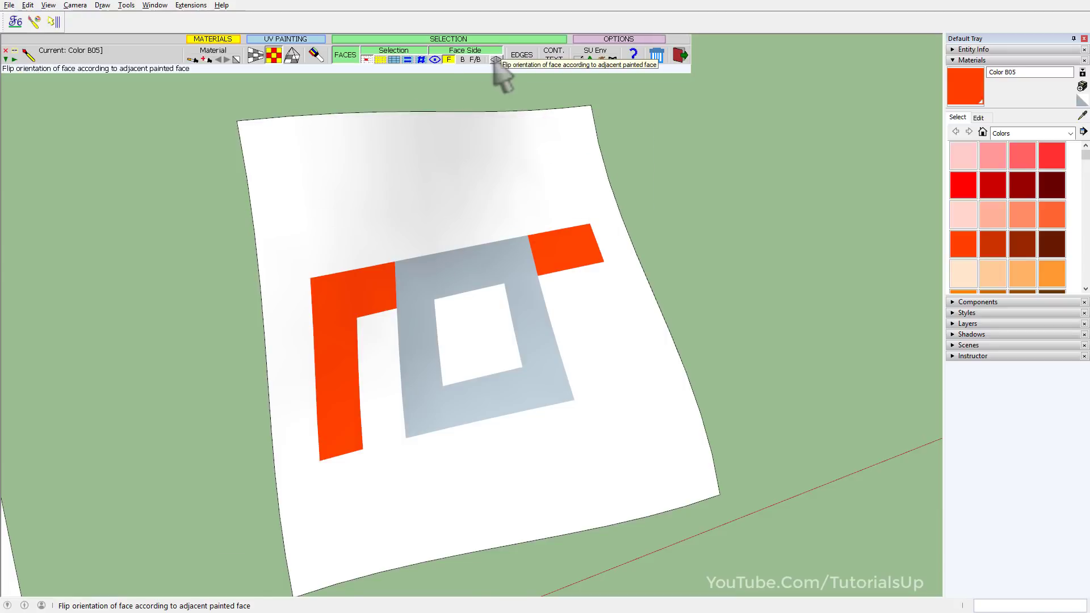
left_click(497, 60)
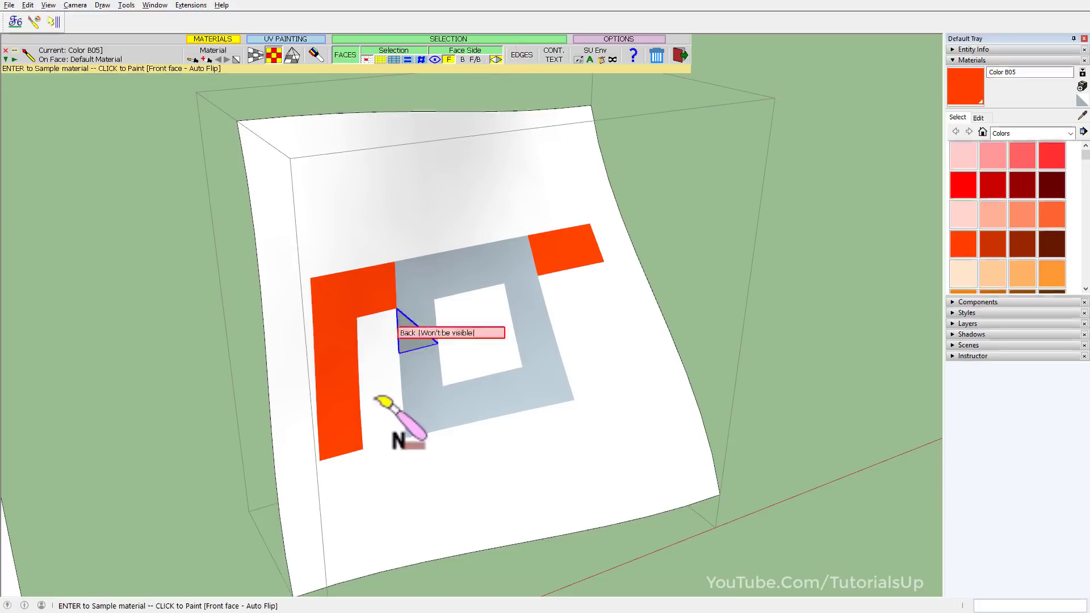
mouse_move(343, 446)
left_mouse_down()
mouse_move(521, 402)
mouse_move(629, 357)
left_mouse_up()
mouse_move(402, 499)
middle_mouse_down()
mouse_move(551, 504)
mouse_move(759, 421)
mouse_move(712, 305)
mouse_move(884, 243)
mouse_move(36, 433)
mouse_move(608, 328)
middle_mouse_up()
scroll(638, 329, "down", 4)
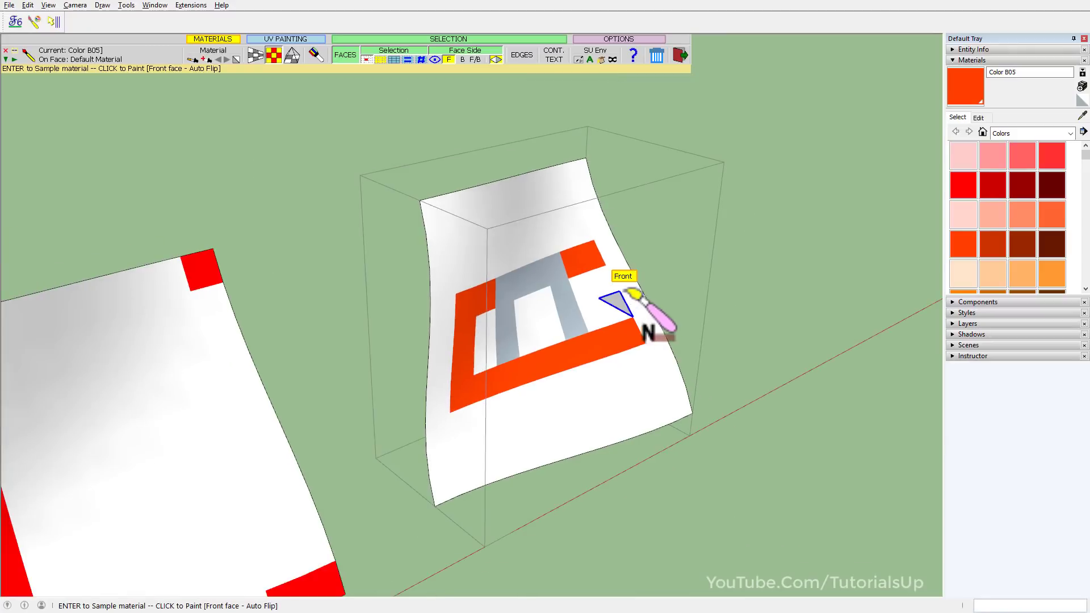
middle_click_drag(675, 297, 774, 316)
key("space")
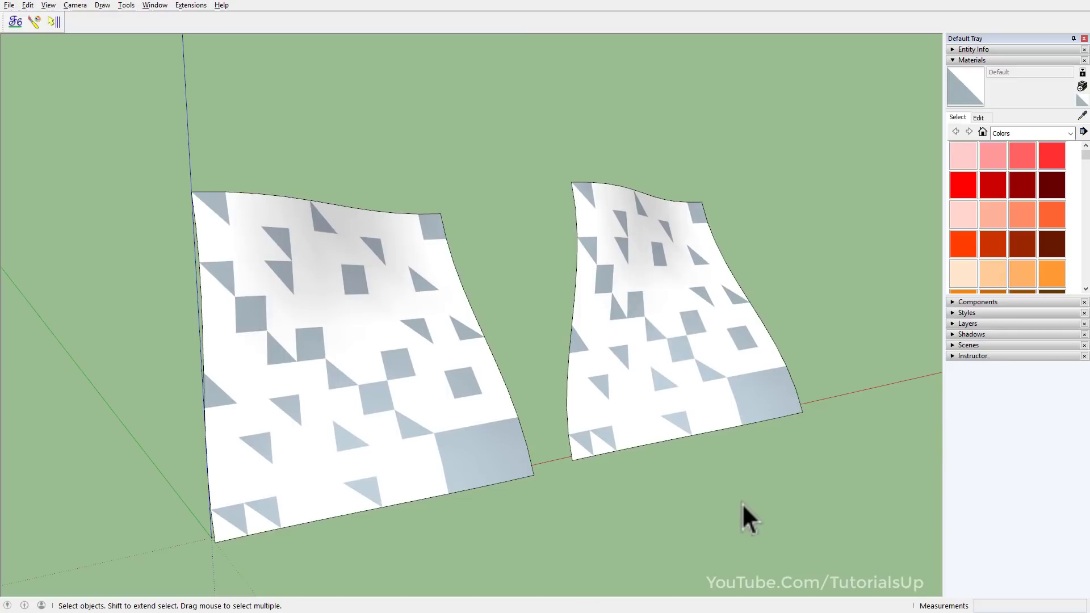
Start ThruPaint with Color A05 and paint the front of the first patchwork surface's connected faces with automatic flipping off
left_click(34, 21)
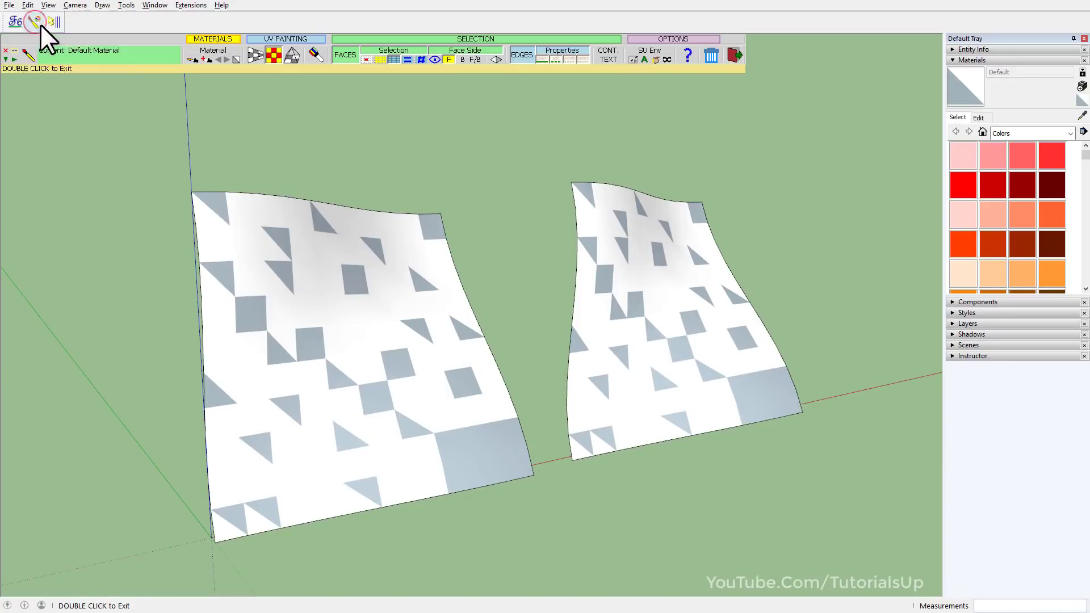
left_click(960, 183)
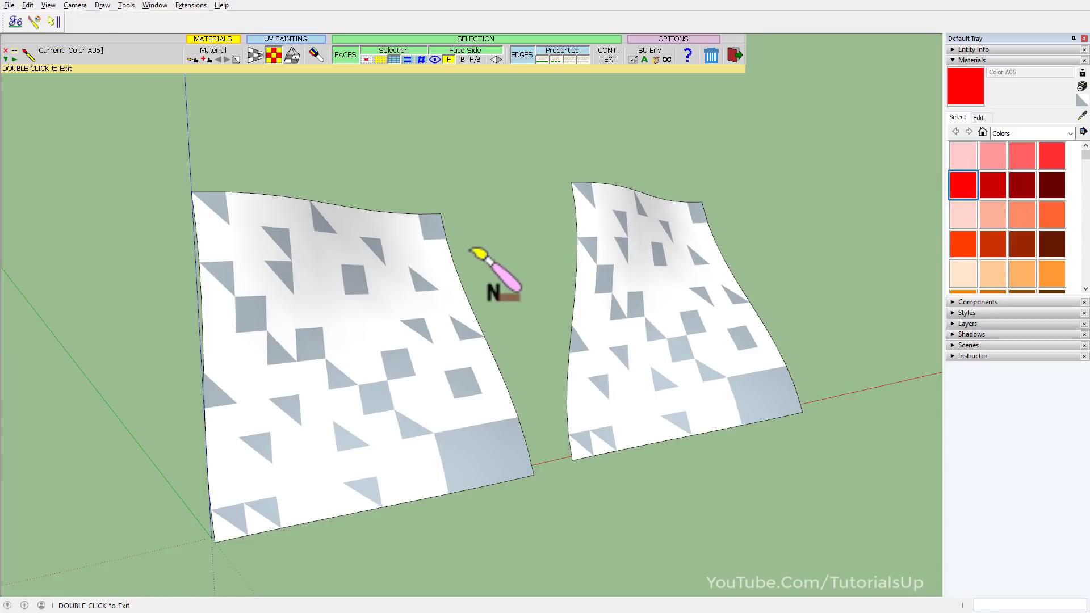
left_click(438, 262)
mouse_move(438, 262)
middle_mouse_down()
mouse_move(418, 253)
mouse_move(199, 301)
middle_mouse_up()
scroll(233, 342, "up", 1)
mouse_move(233, 342)
middle_mouse_down()
mouse_move(1012, 169)
mouse_move(447, 290)
mouse_move(256, 312)
middle_mouse_up()
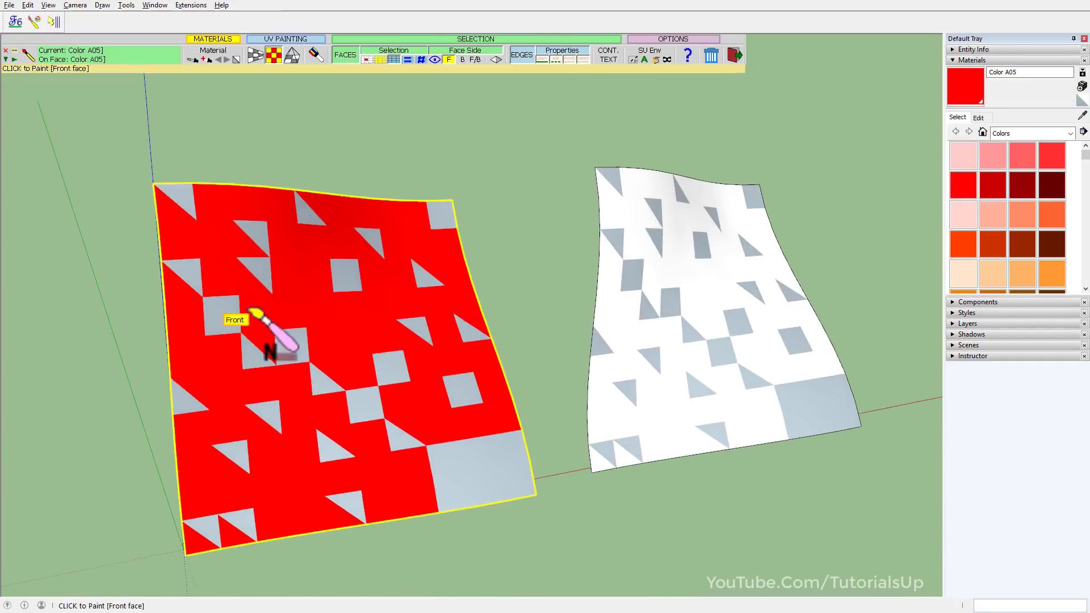
Turn on automatic face flipping and paint all connected faces of the second patchwork surface with Color A05
scroll(251, 314, "down", 2)
scroll(732, 318, "up", 6)
scroll(764, 314, "down", 4)
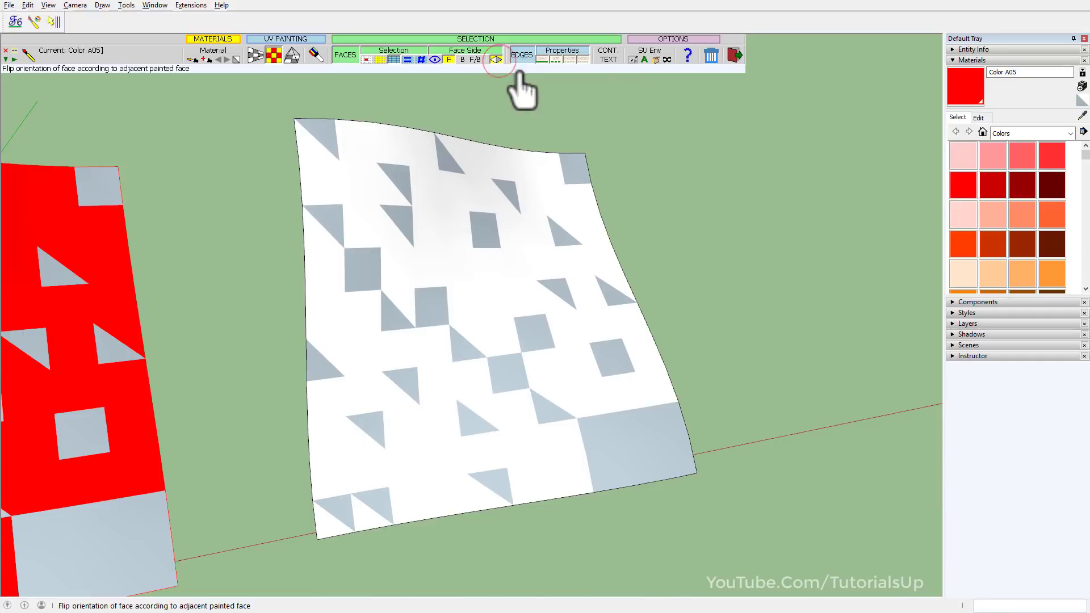
left_click(502, 61)
left_click(538, 175)
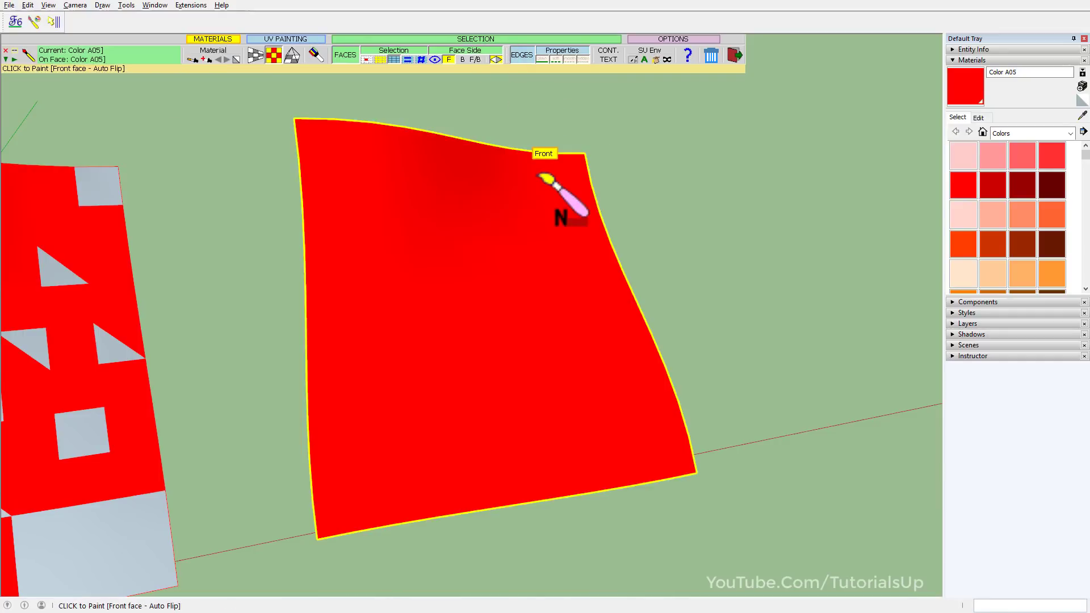
mouse_move(576, 290)
middle_mouse_down()
mouse_move(514, 318)
mouse_move(42, 249)
mouse_move(32, 168)
mouse_move(401, 189)
mouse_move(459, 287)
mouse_move(844, 307)
middle_mouse_up()
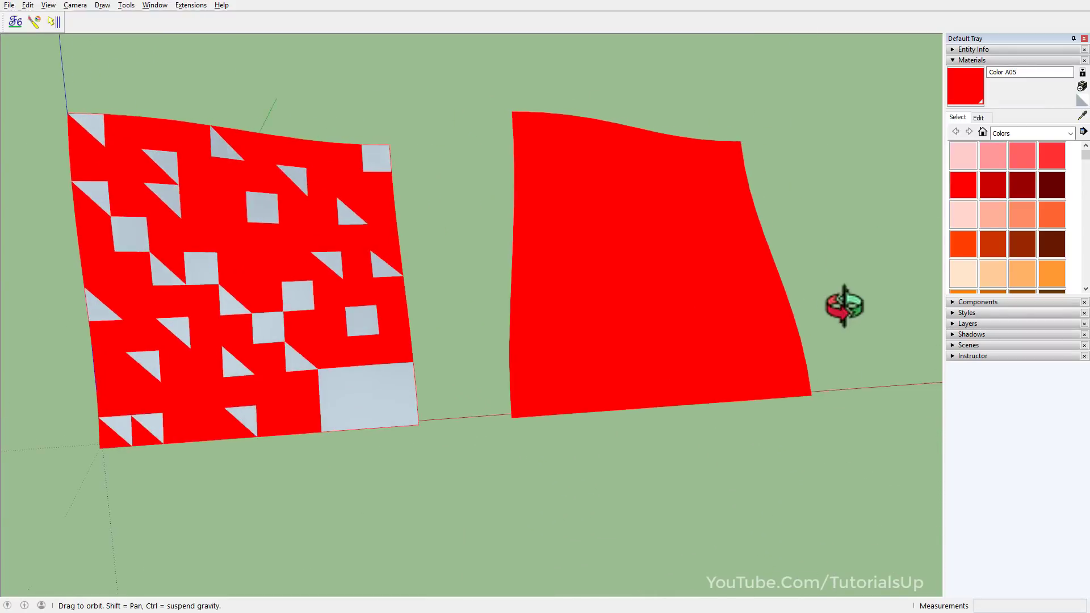
middle_click_drag(477, 302, 584, 314)
scroll(707, 338, "down", 2)
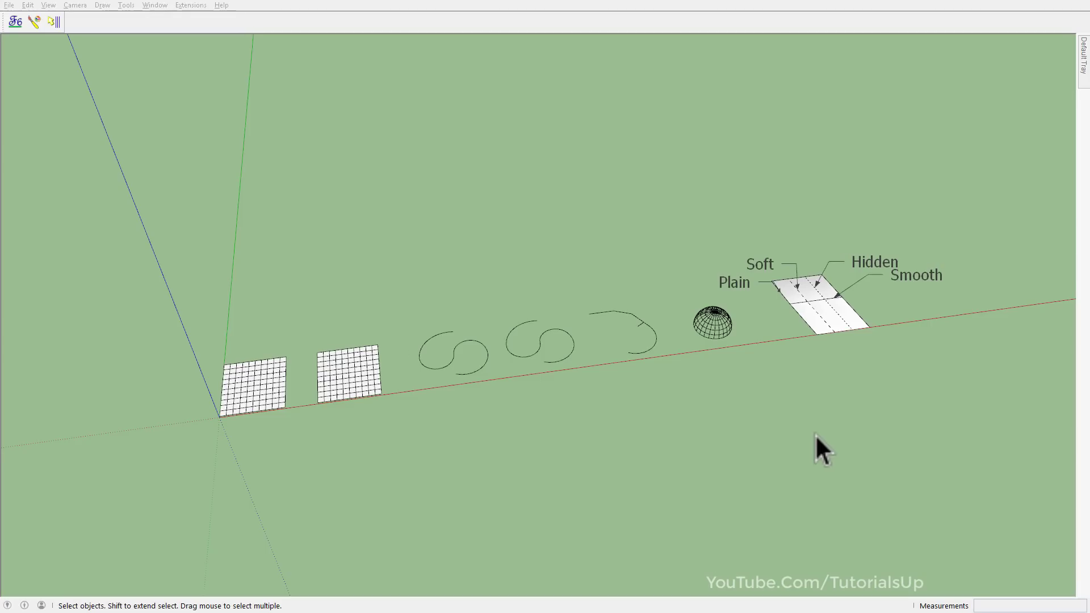
Pin the Default Tray open with its Materials section expanded and choose Color J03
mouse_move(815, 434)
middle_mouse_down()
mouse_move(701, 441)
mouse_move(352, 411)
mouse_move(657, 382)
middle_mouse_up()
scroll(591, 372, "up", 6)
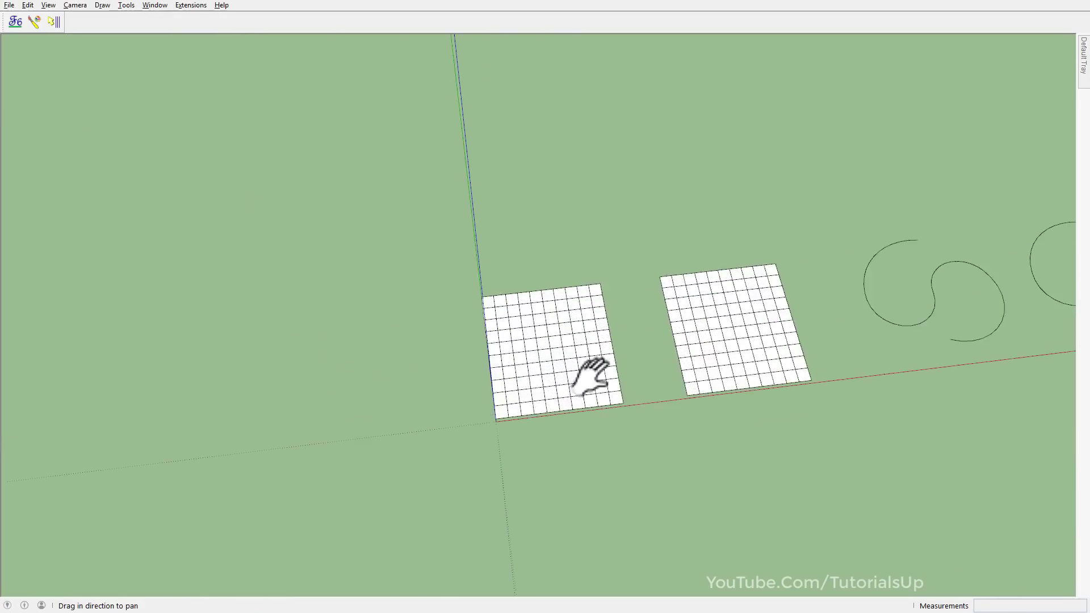
mouse_move(523, 354)
middle_mouse_down("shift")
mouse_move(494, 341)
mouse_move(529, 359)
middle_mouse_up("shift")
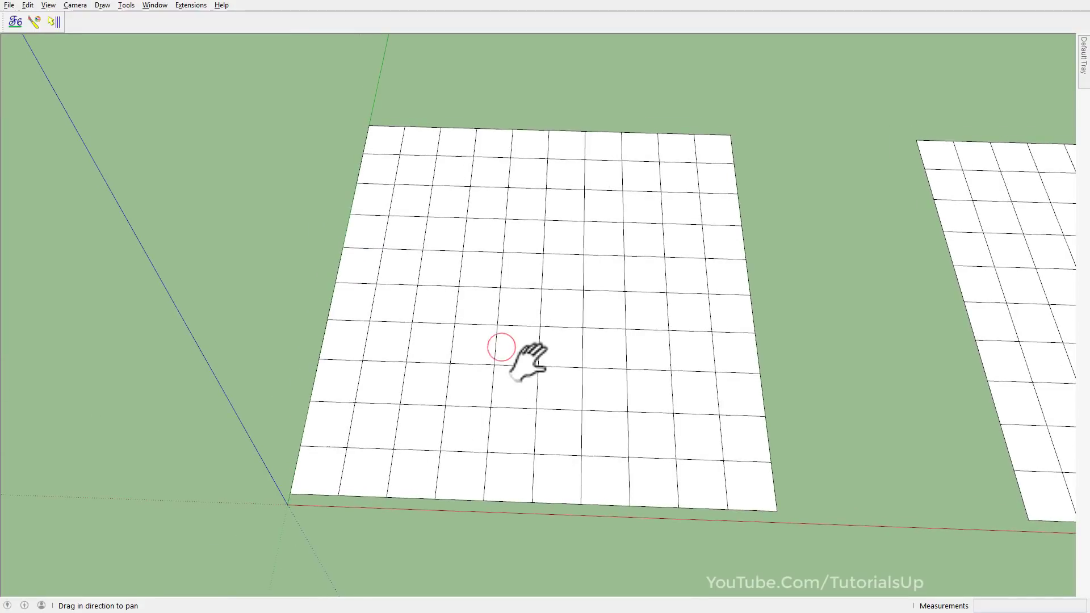
mouse_move(1089, 74)
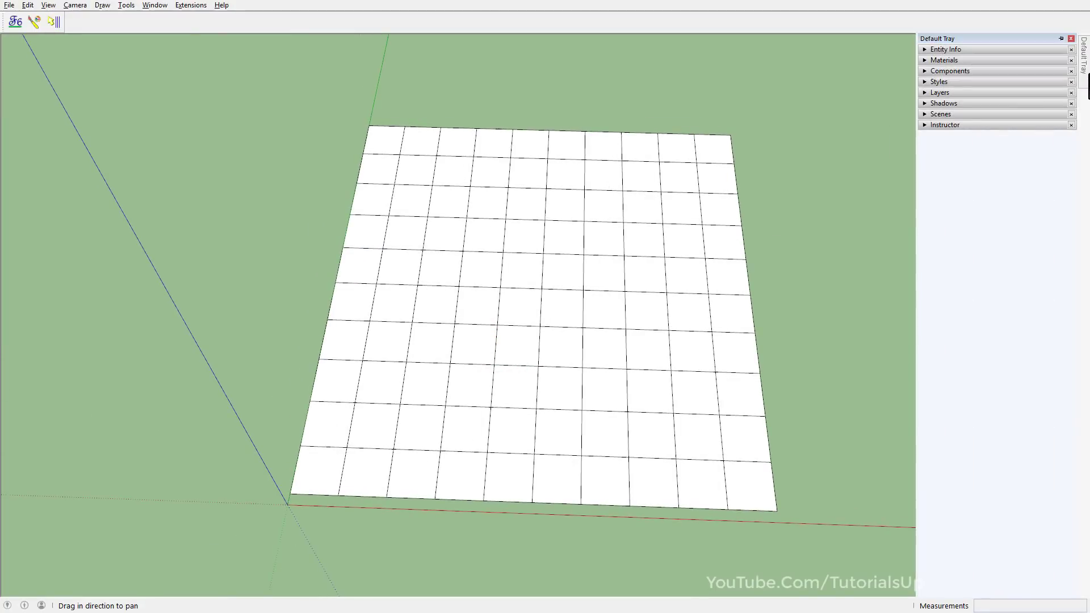
left_click(1061, 39)
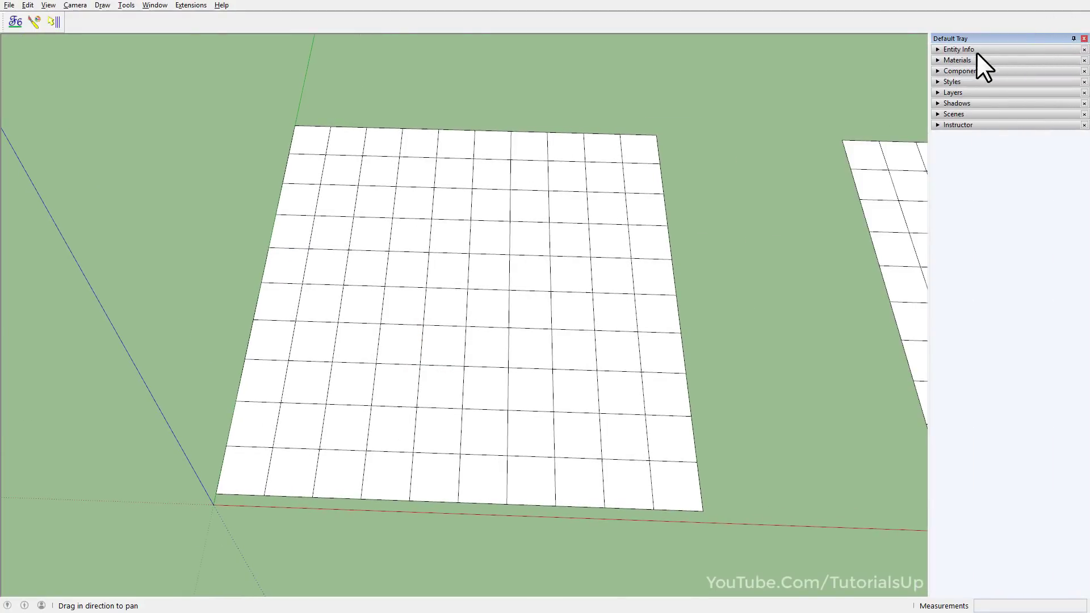
left_click(963, 60)
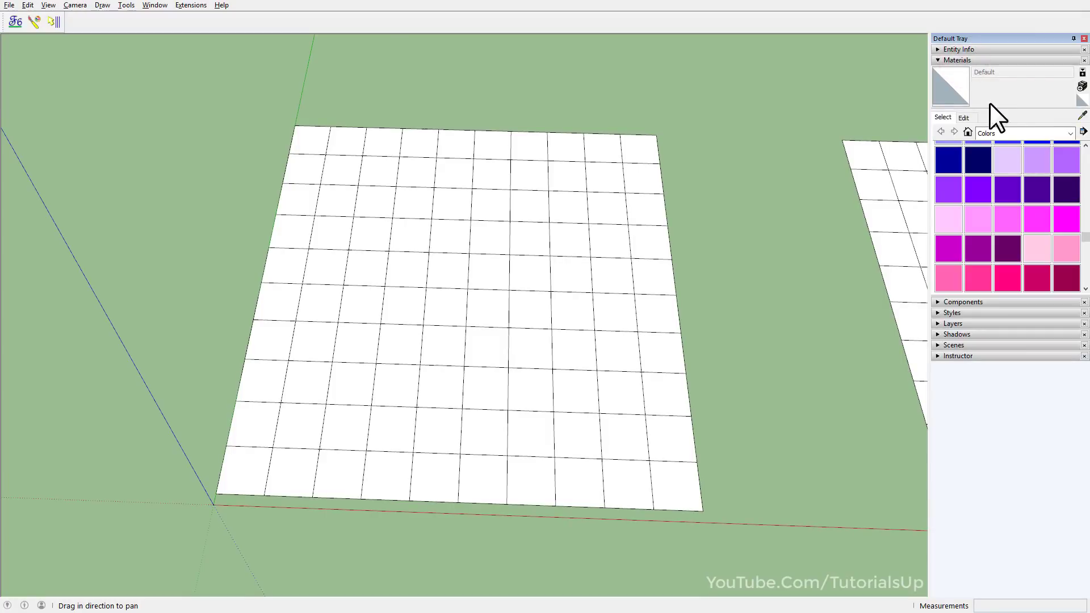
left_click(1066, 164)
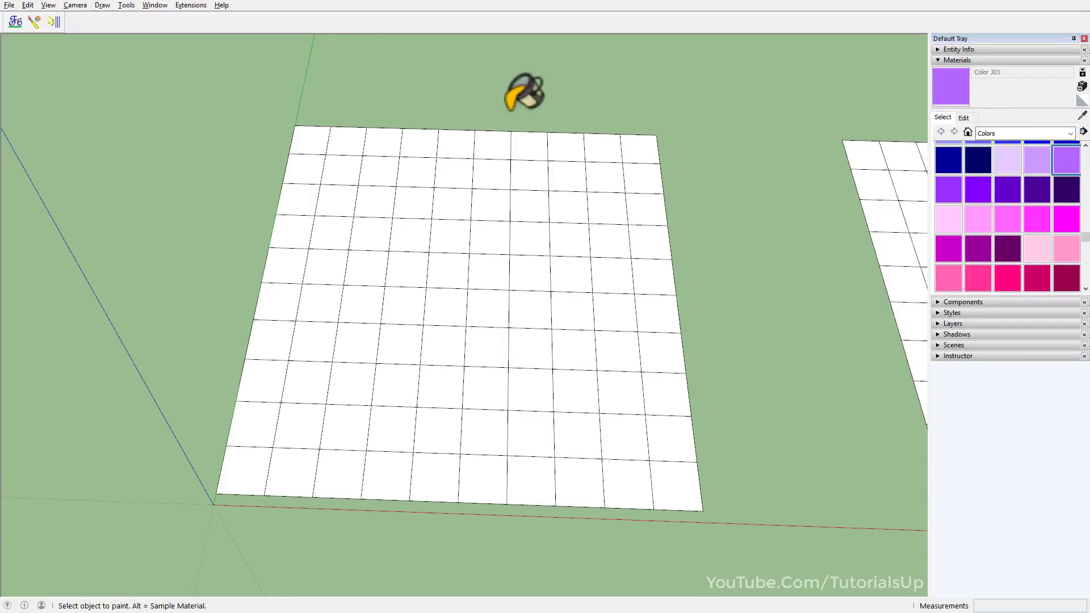
Start ThruPaint and paint all connected faces of the grid at the origin with Color J03
left_click(33, 23)
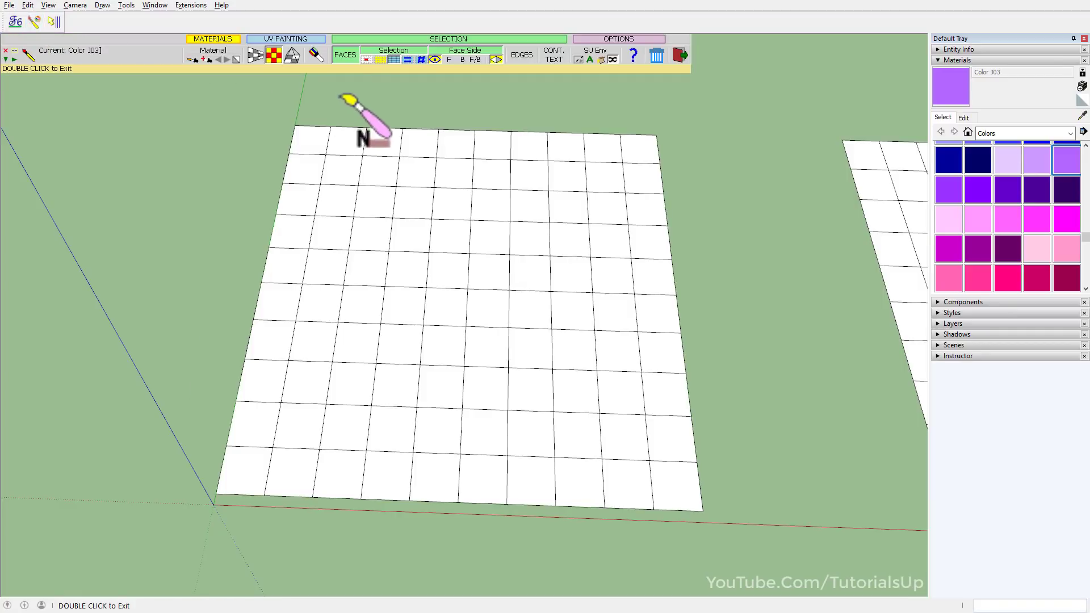
left_click(263, 459)
middle_click_drag(421, 418, 436, 300)
scroll(311, 384, "down", 6)
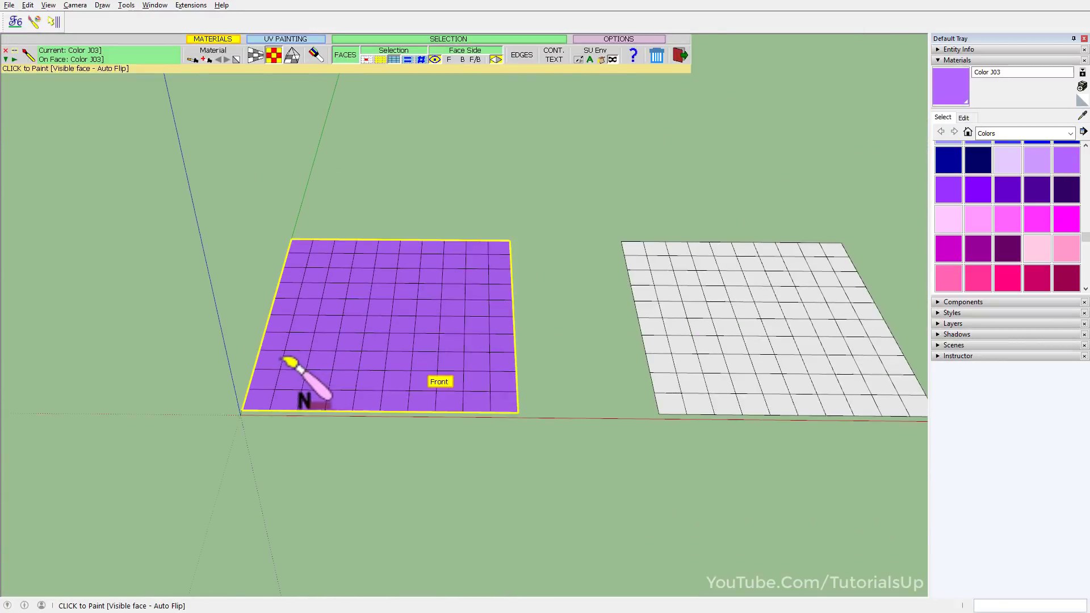
Turn on edge painting alongside face painting and apply Color J03 to the second grid's connected faces and their edges
scroll(593, 345, "up", 8)
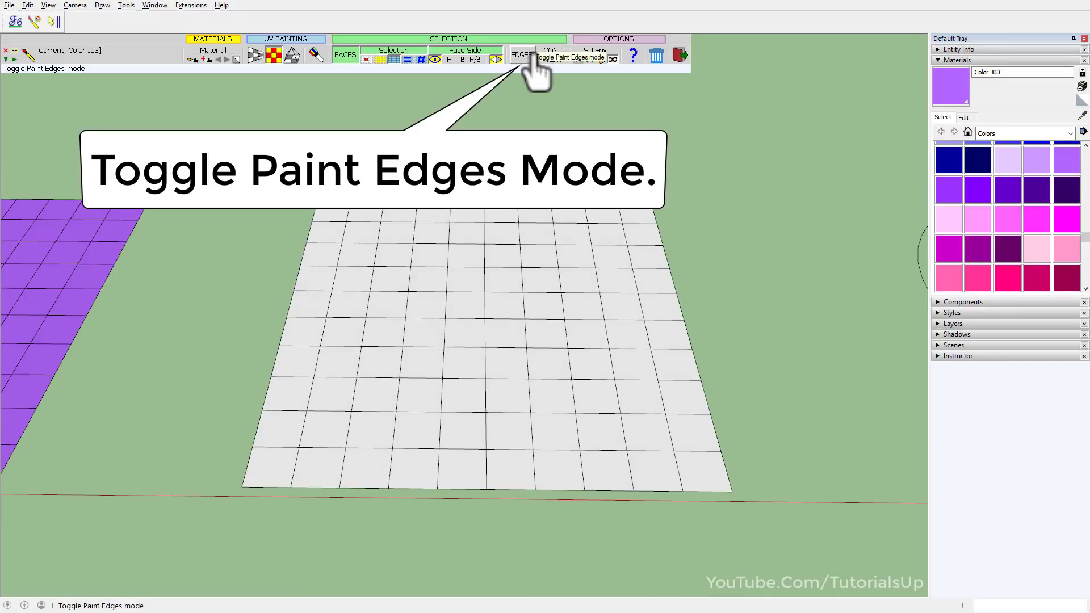
left_click(527, 55)
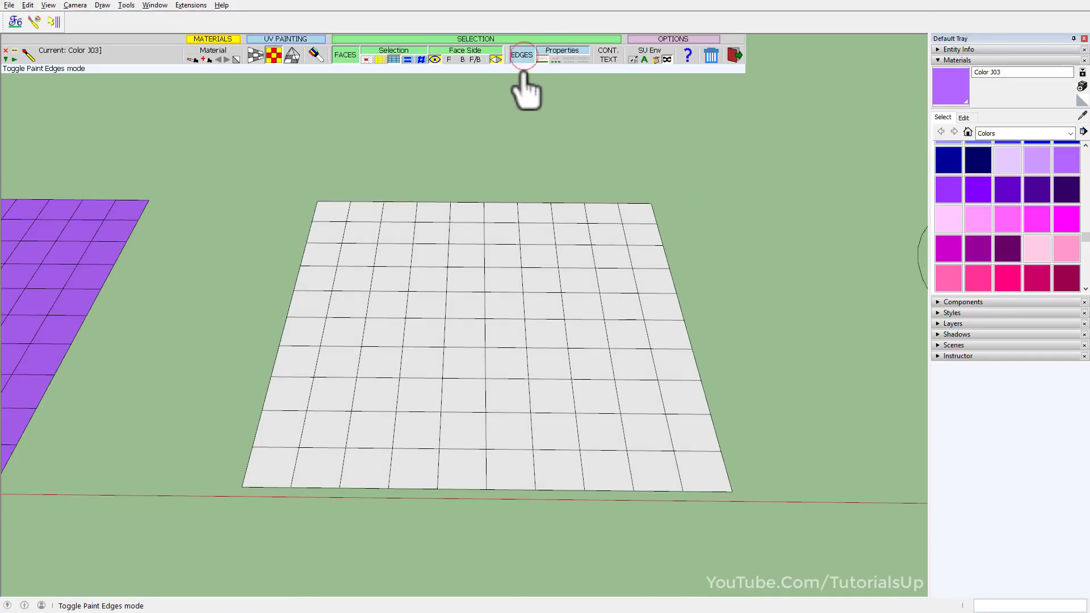
left_click(286, 452)
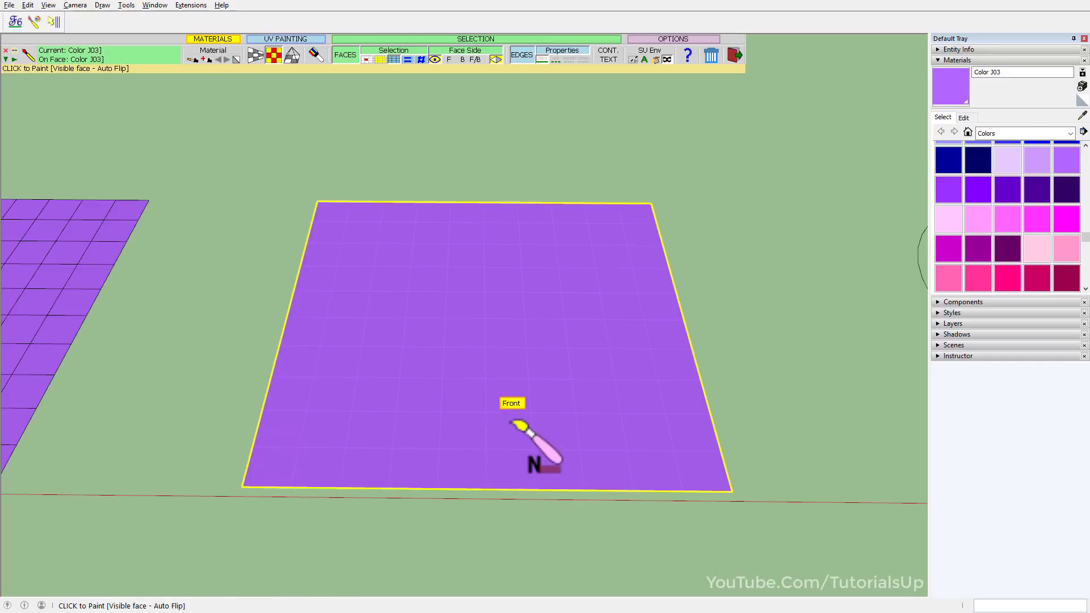
Compare the edges of the two purple grids up close and from a low viewing angle
scroll(513, 422, "up", 5)
middle_click_drag(567, 305, 568, 227)
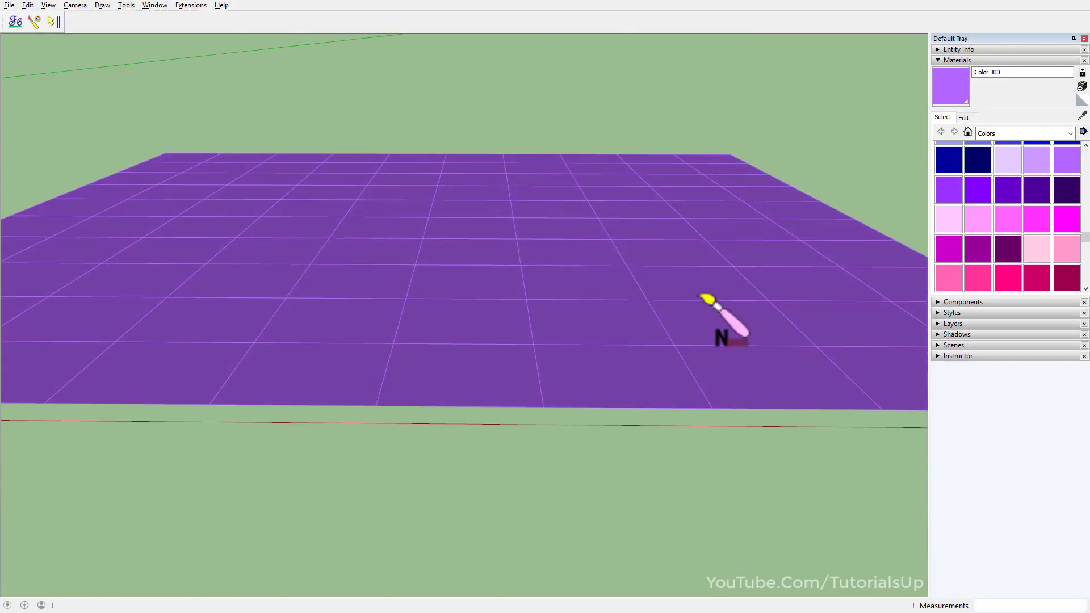
scroll(714, 300, "down", 8)
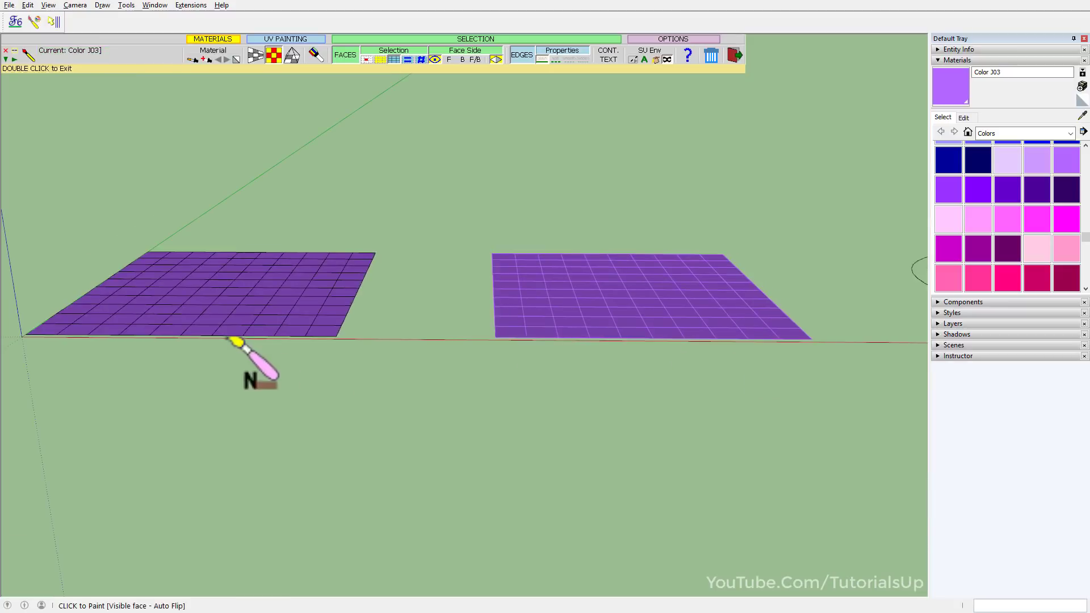
middle_click_drag(226, 330, 202, 456)
scroll(119, 415, "up", 5)
scroll(123, 414, "down", 5)
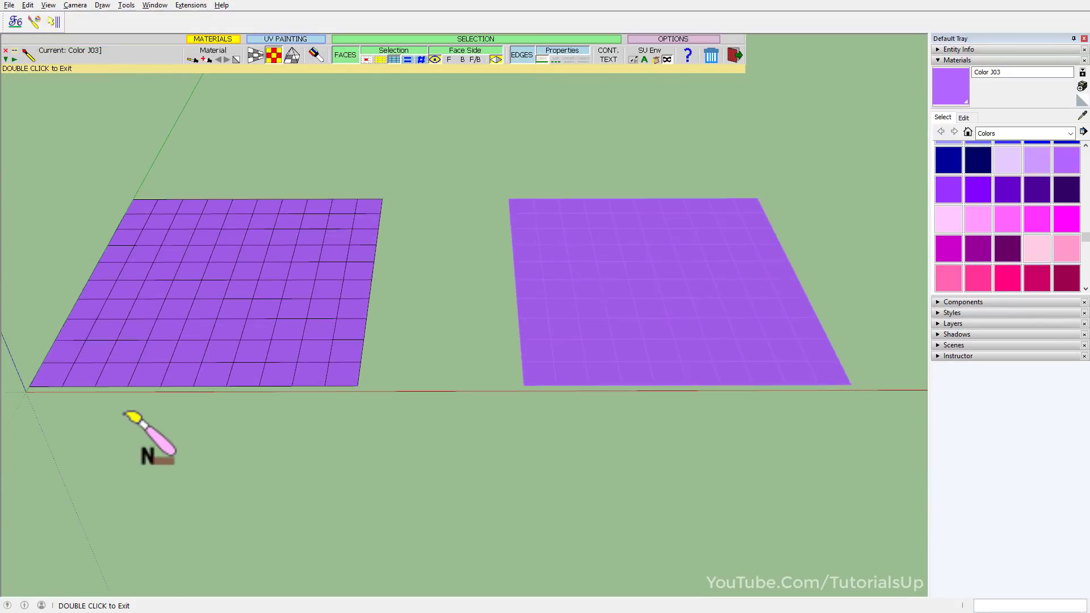
scroll(127, 414, "down", 1)
scroll(714, 304, "up", 4)
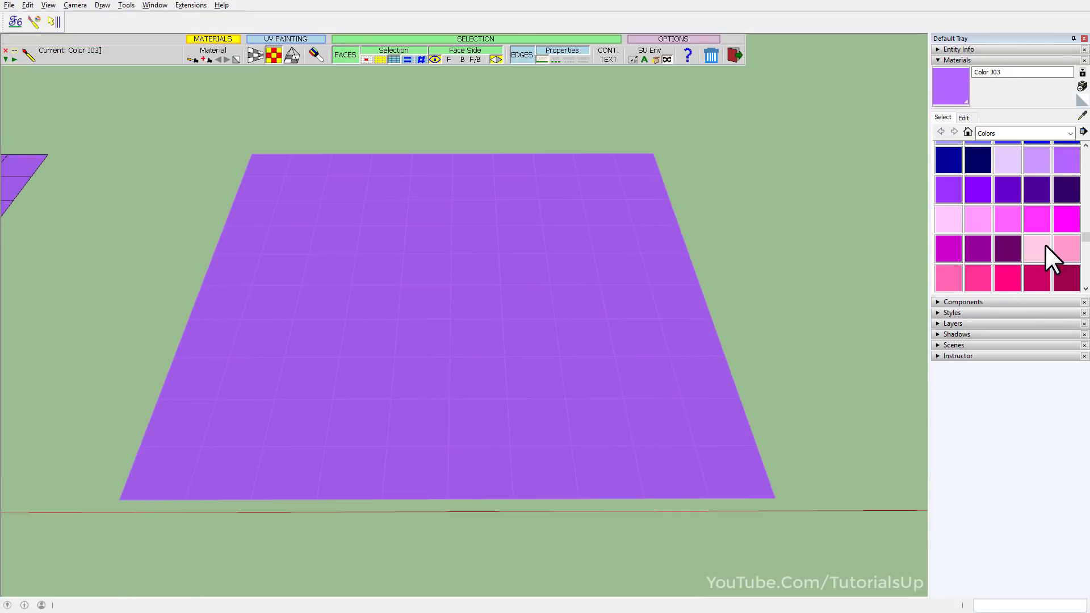
Turn off face painting, set edge selection to all connected edges and paint the second grid's edges with Color A05
scroll(1044, 242, "up", 15)
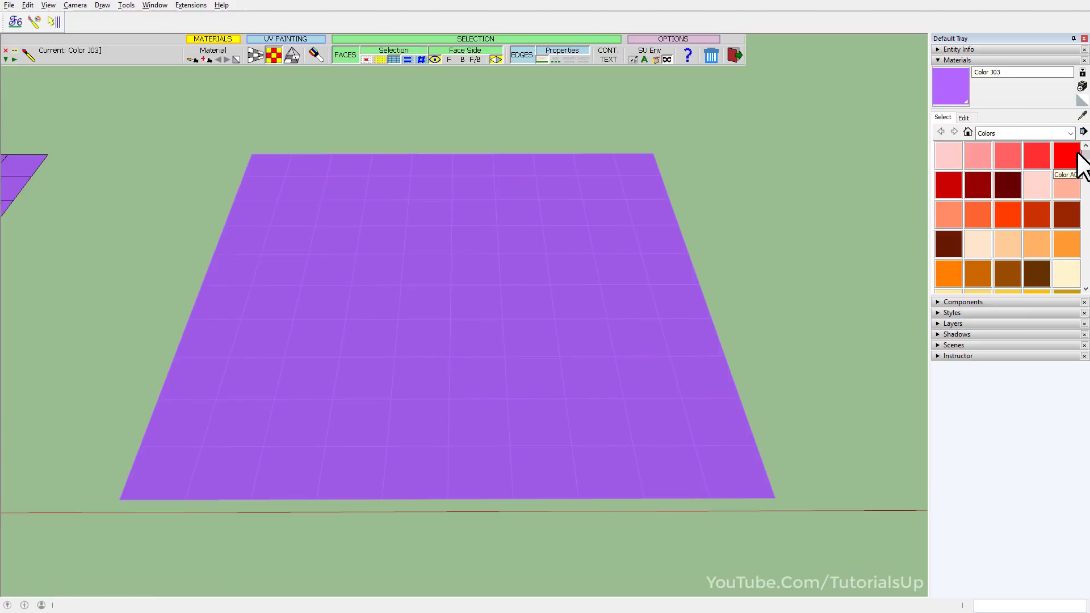
left_click(1066, 157)
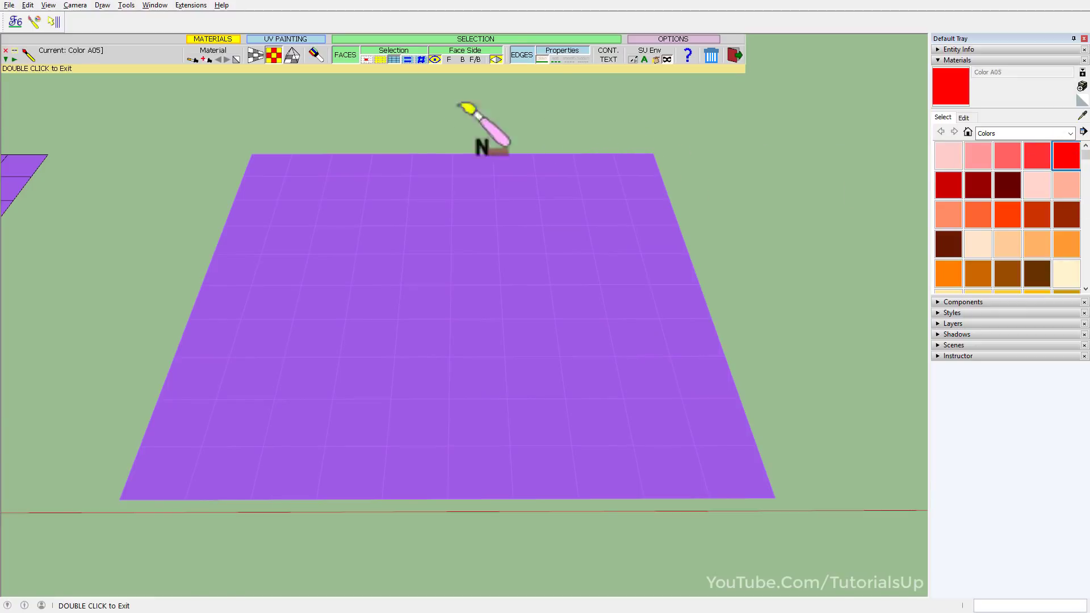
left_click(345, 56)
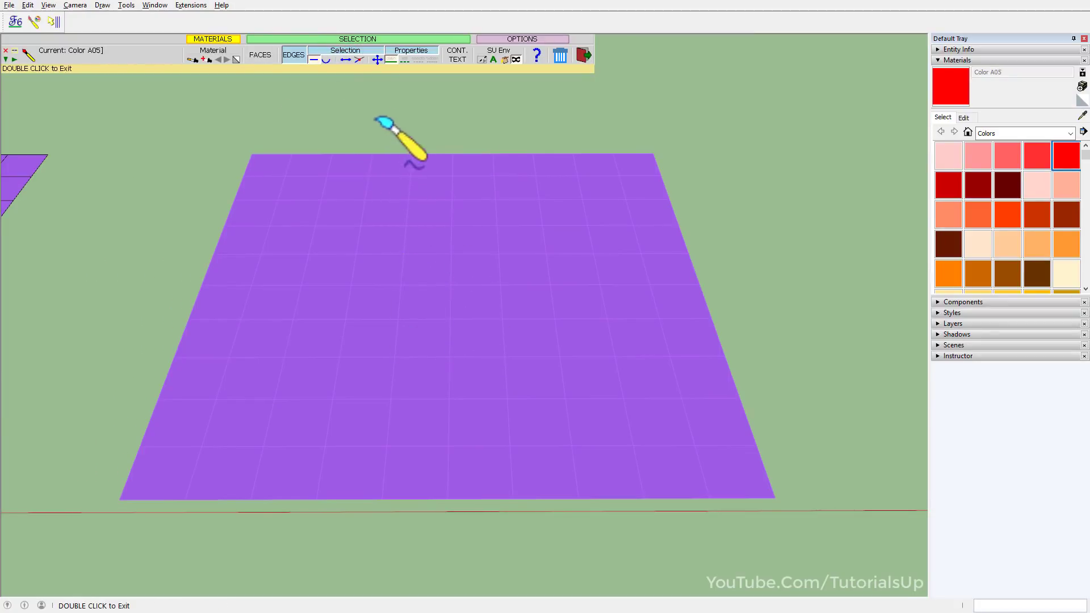
left_click(377, 60)
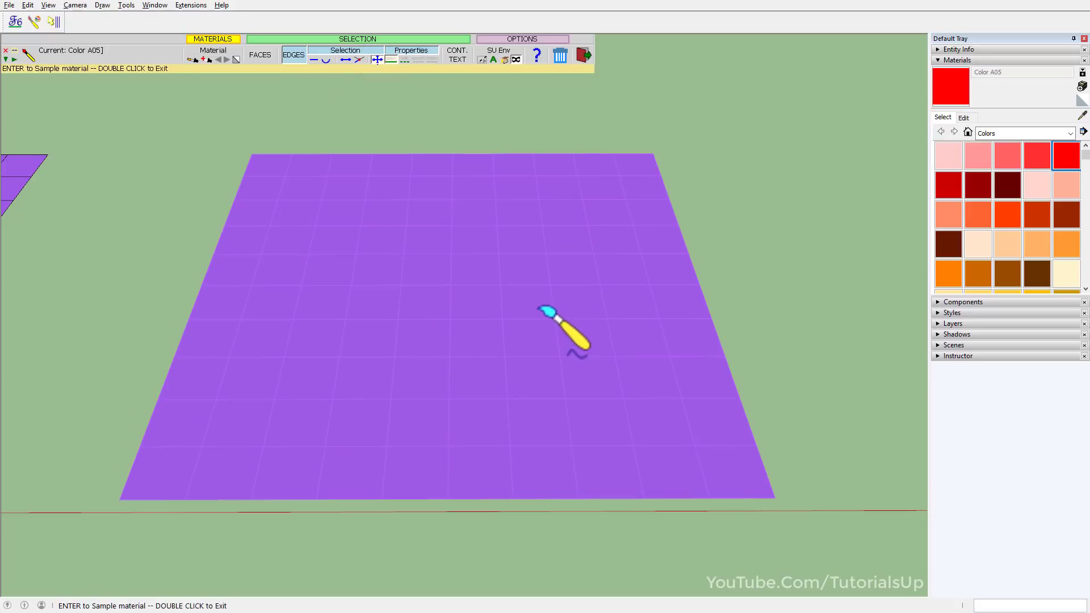
left_click(502, 309)
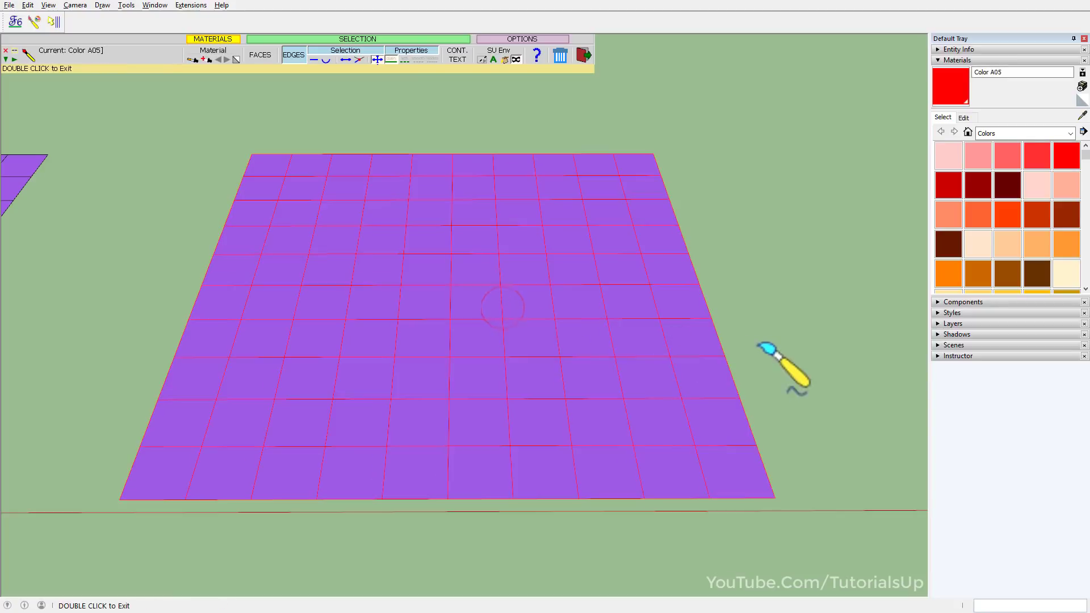
mouse_move(766, 352)
middle_mouse_down()
mouse_move(689, 250)
mouse_move(462, 255)
mouse_move(446, 390)
middle_mouse_up()
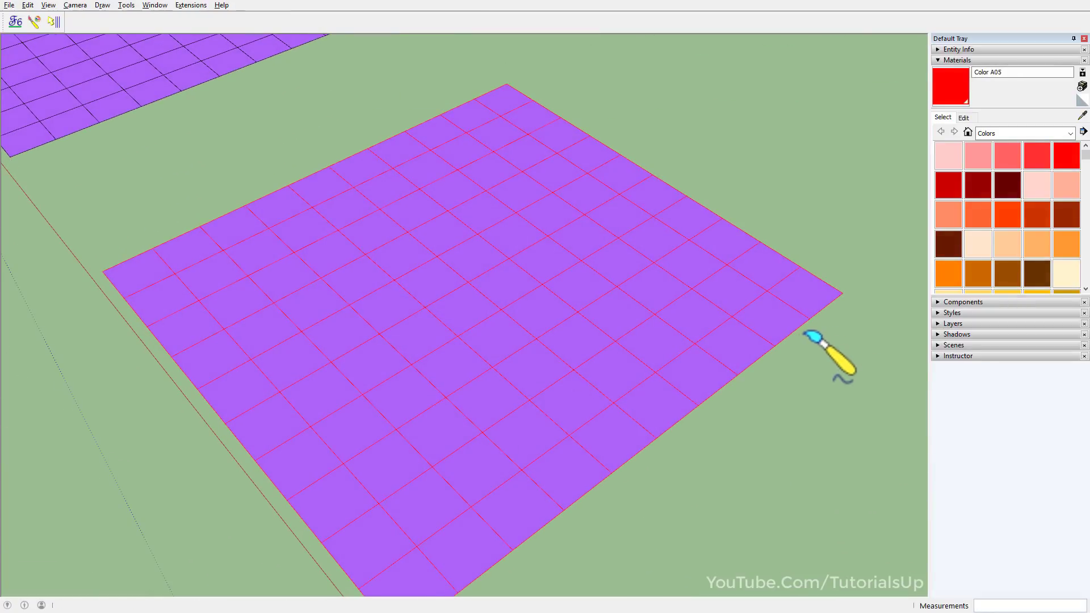
Choose Color M00 and repaint all connected edges of the second grid with it
scroll(1007, 229, "down", 15)
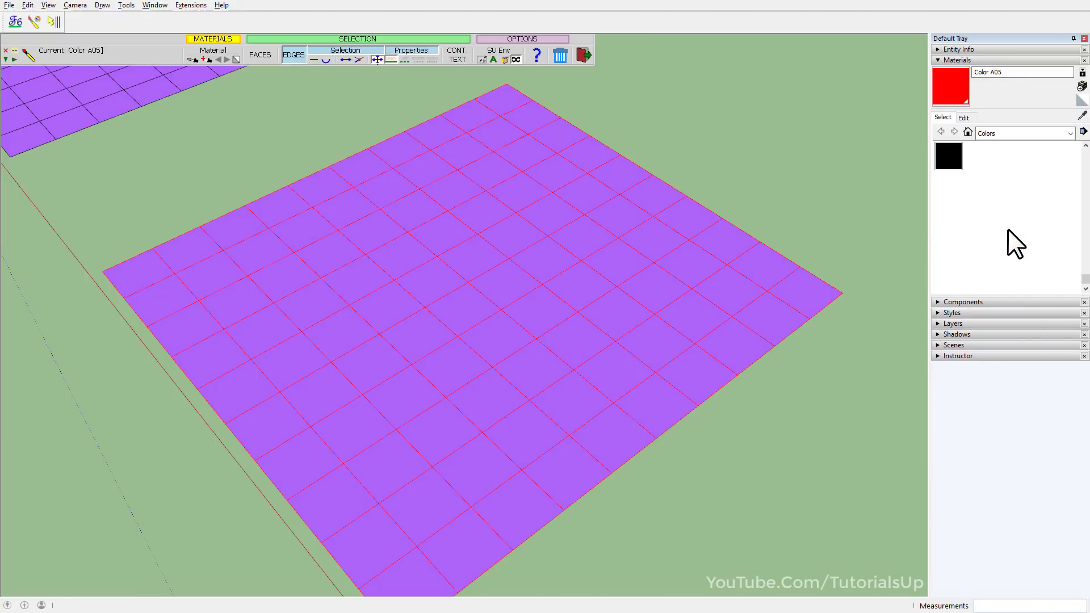
scroll(1007, 230, "up", 2)
left_click(977, 166)
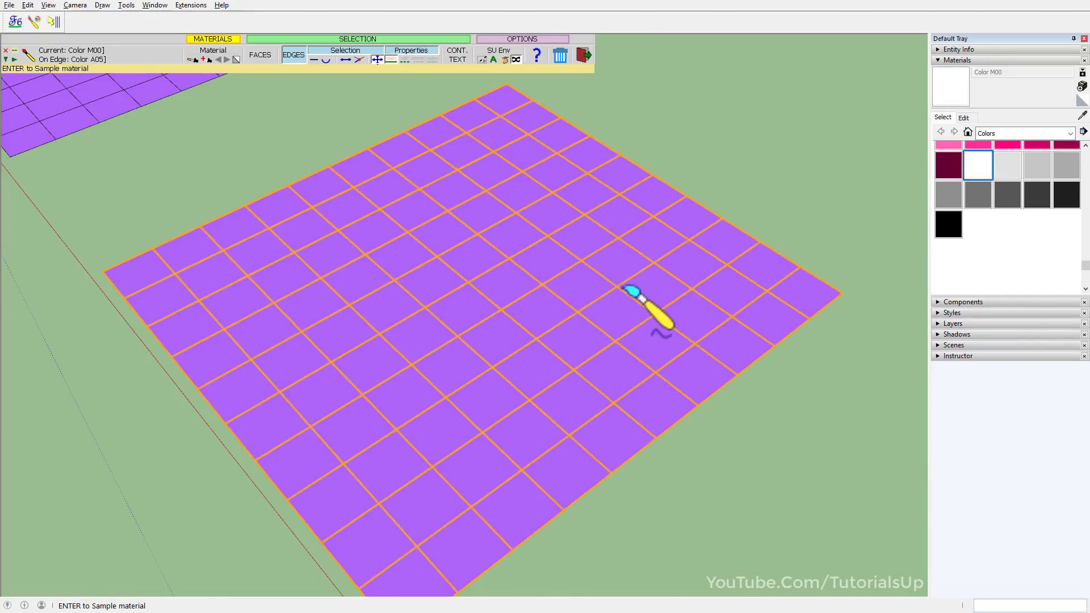
left_click(627, 288)
Turn on profiles in the style's edge settings to thicken the S-shaped curves' lines
mouse_move(817, 441)
middle_mouse_down()
mouse_move(800, 352)
mouse_move(825, 397)
mouse_move(838, 377)
mouse_move(856, 406)
middle_mouse_up()
scroll(426, 360, "down", 5)
middle_click_drag(316, 335, 639, 353)
scroll(760, 281, "up", 6)
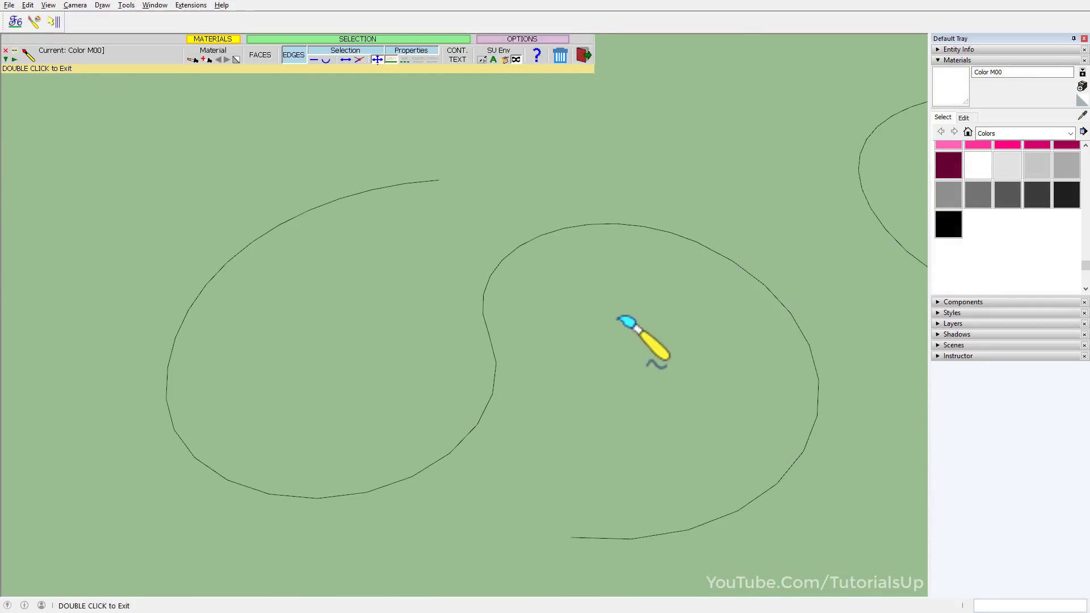
left_click(944, 312)
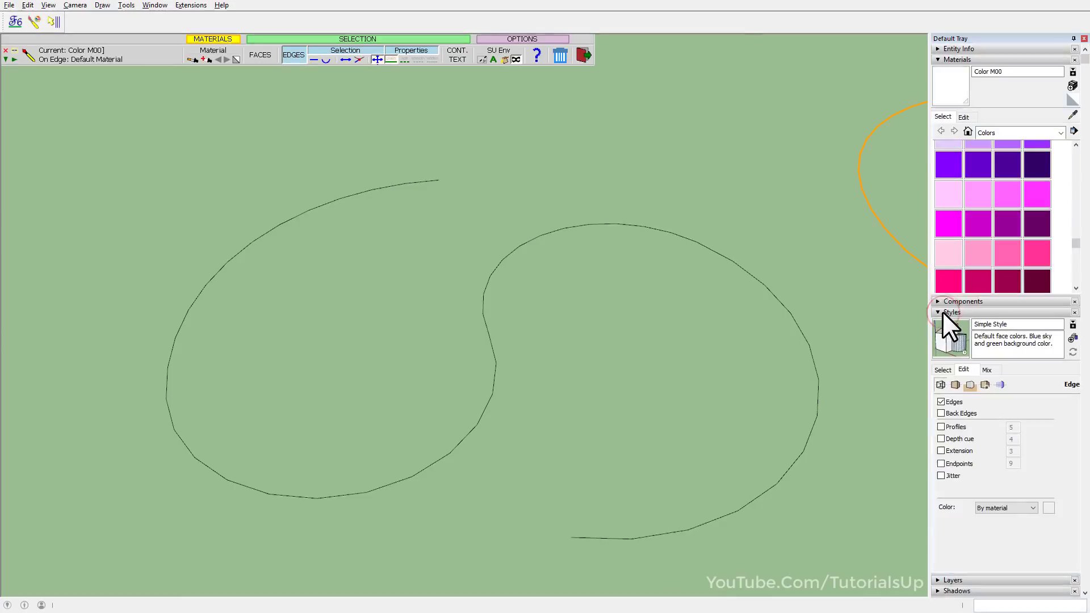
left_click(941, 427)
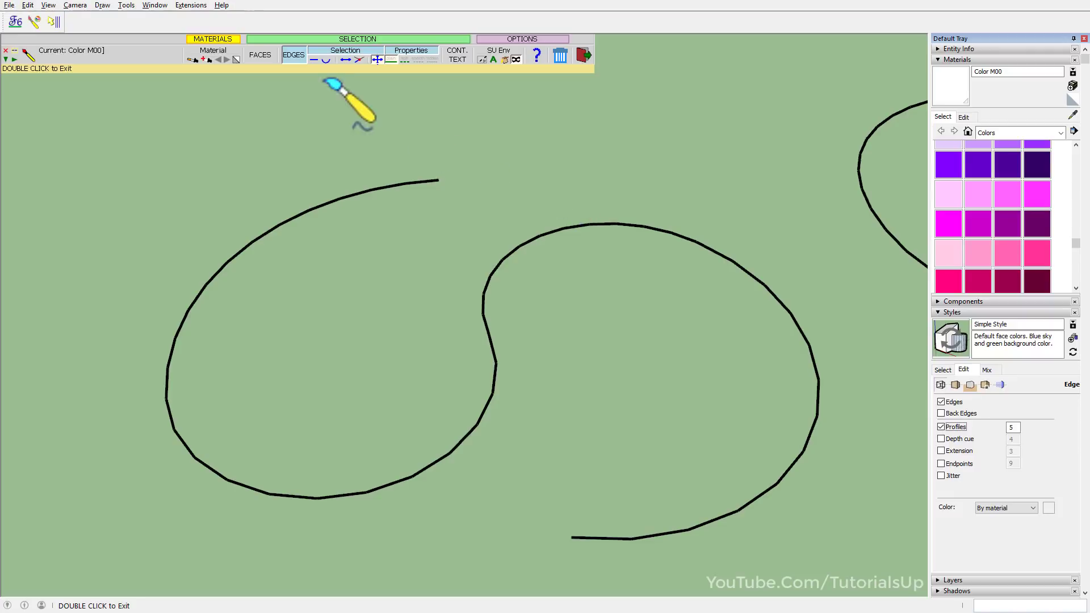
Choose Color A05 and paint alternate individual segments at the start of the first S-shaped curve in single edge selection mode
scroll(1032, 219, "up", 6)
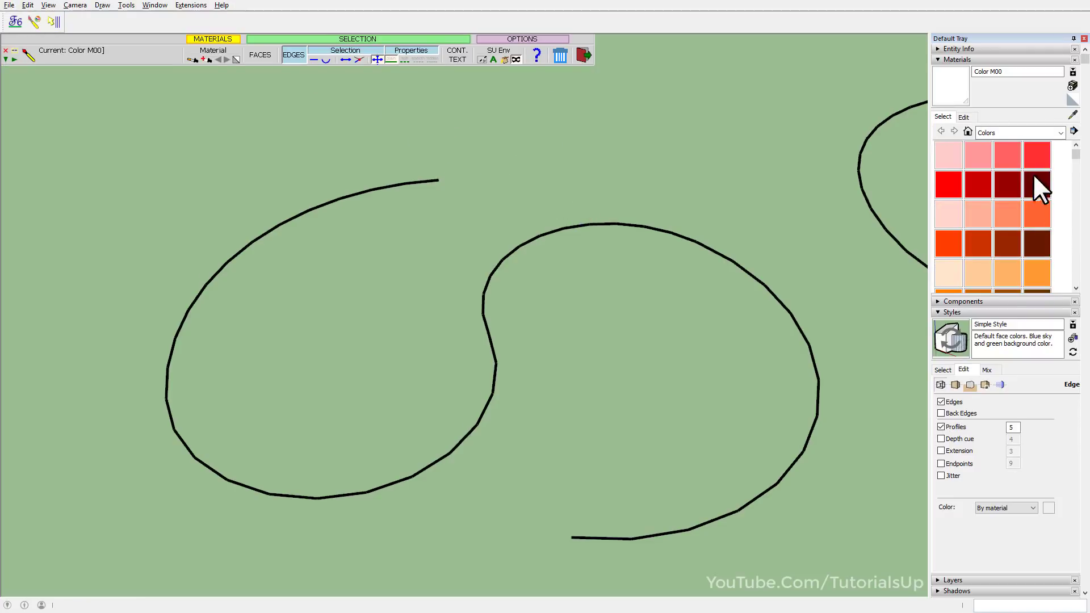
left_click(951, 184)
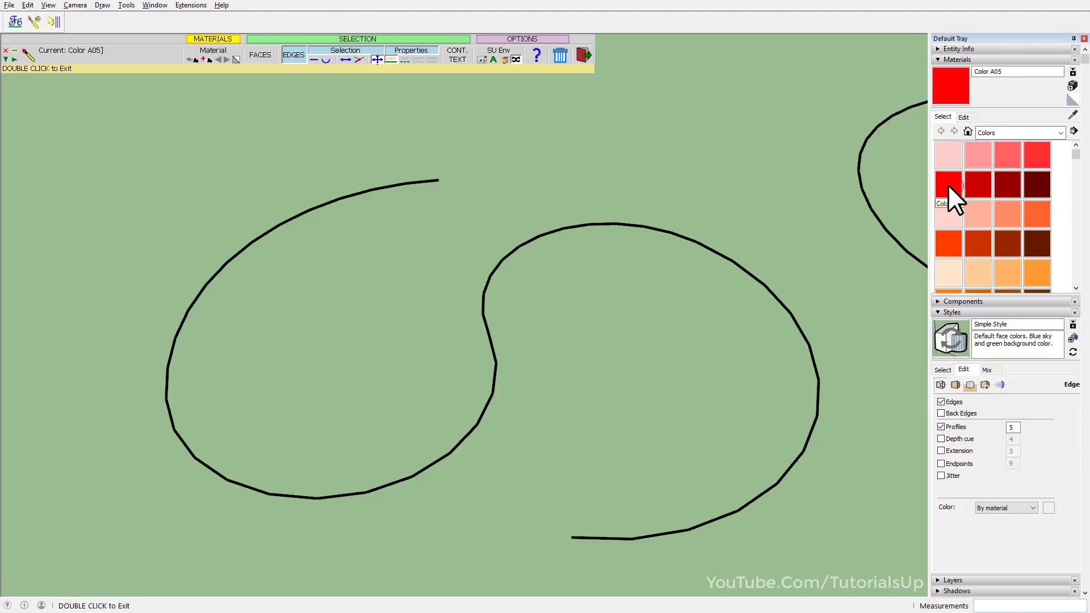
left_click(319, 61)
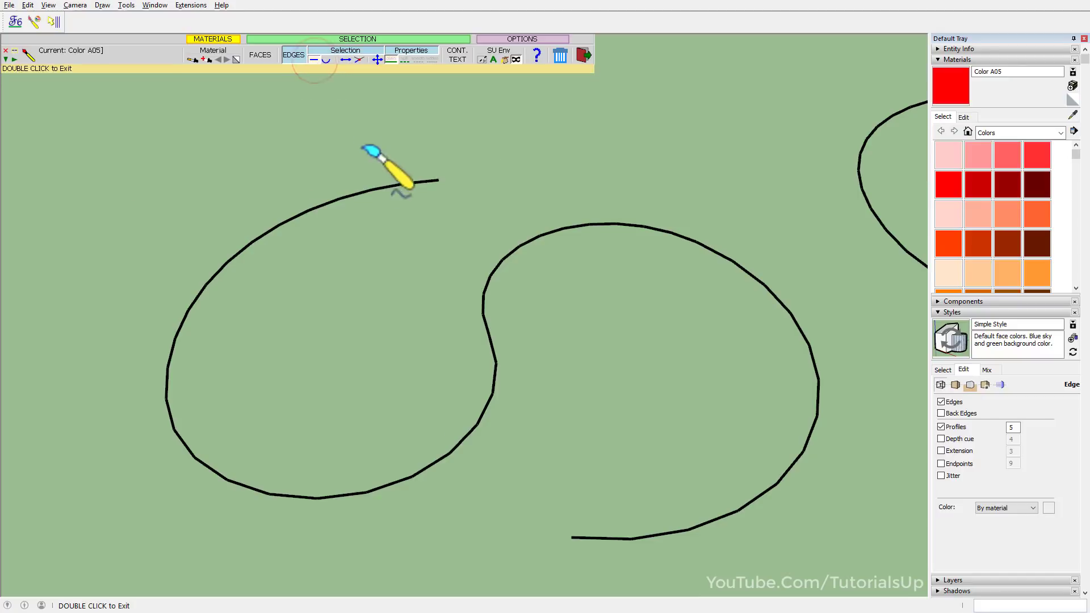
left_click(357, 193)
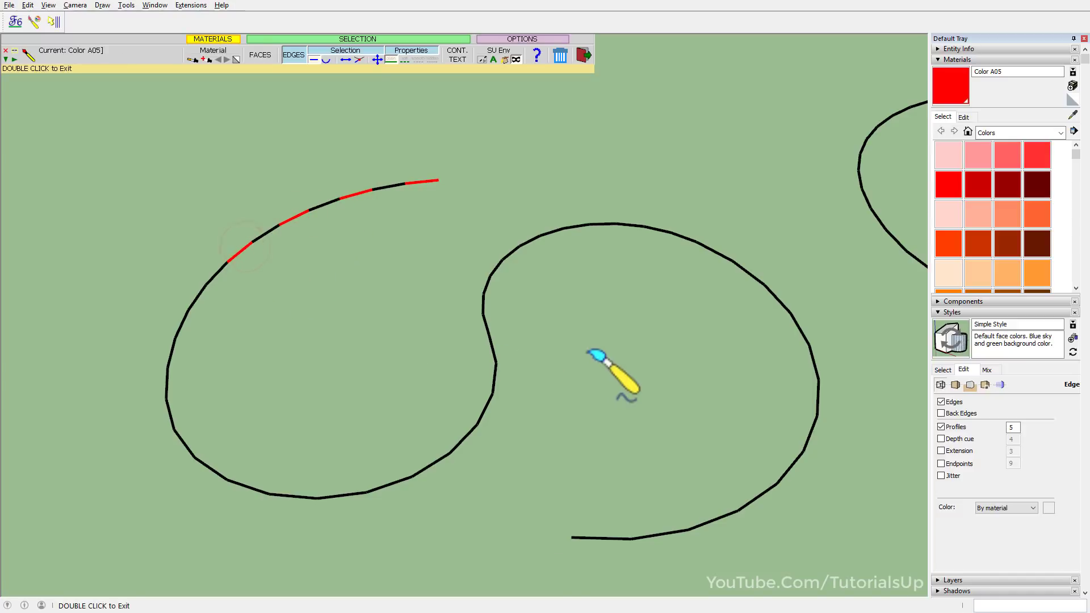
Switch to curve edge selection and paint all arcs of the first S-shaped curve with Color A05
mouse_move(588, 349)
middle_mouse_down()
mouse_move(324, 304)
mouse_move(441, 314)
mouse_move(438, 324)
middle_mouse_up()
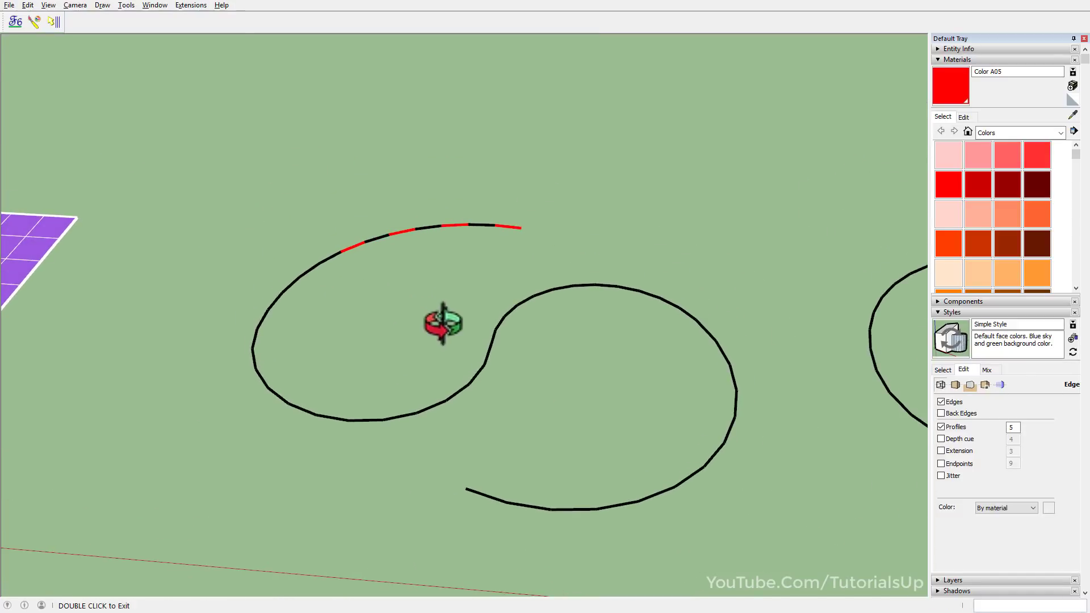
scroll(602, 411, "up", 1)
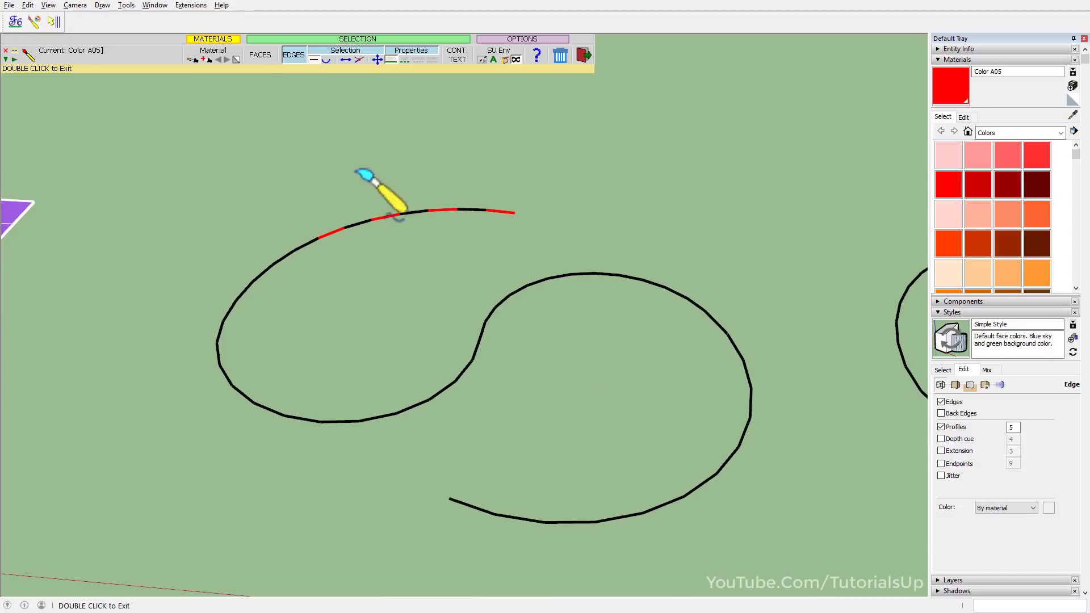
left_click(328, 61)
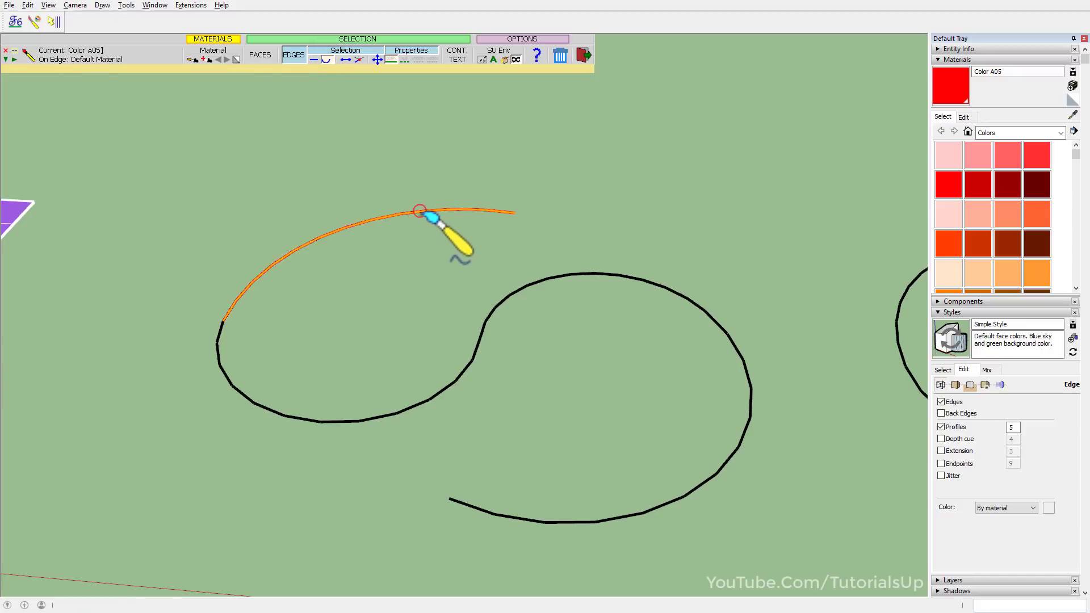
left_click(422, 213)
left_click(575, 277)
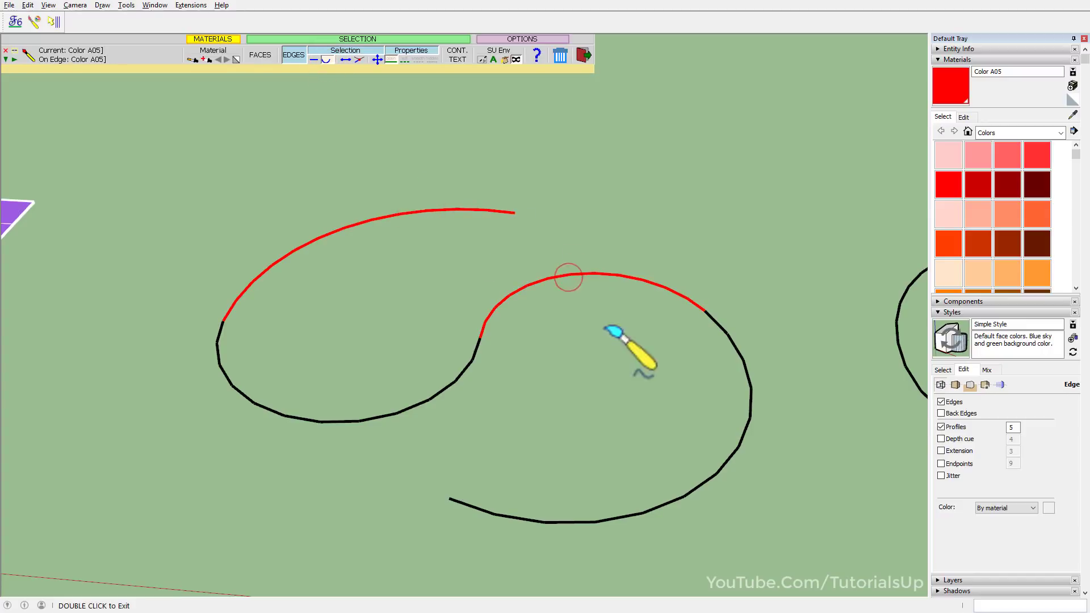
left_click(695, 488)
left_click(434, 398)
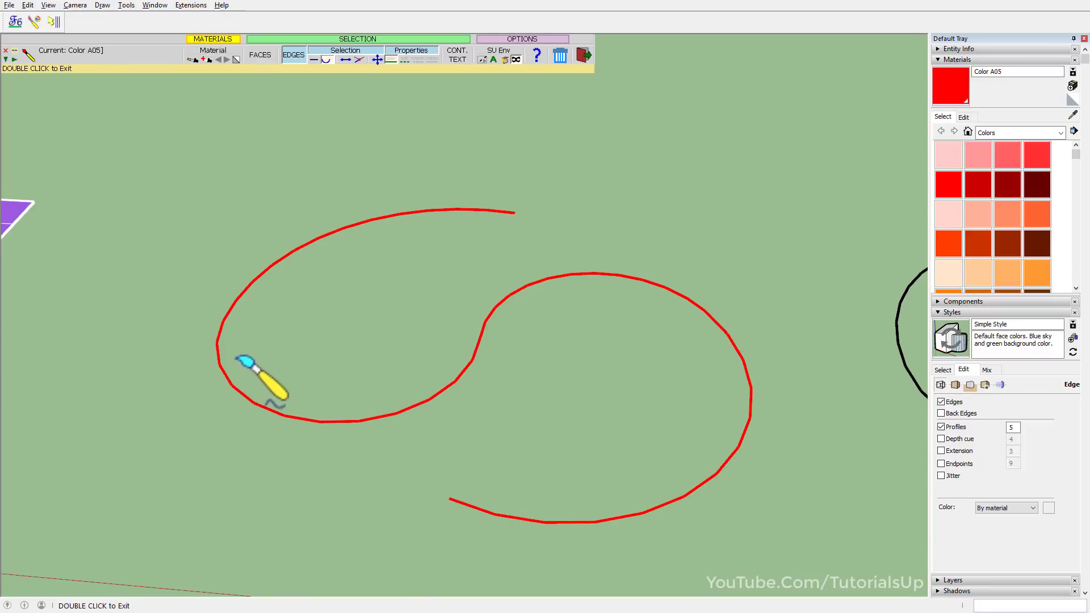
Extend edge selection to cofacial and aligned edges and apply Color A05 to the whole first S-shaped curve at once
scroll(562, 357, "down", 2)
scroll(611, 363, "down", 3)
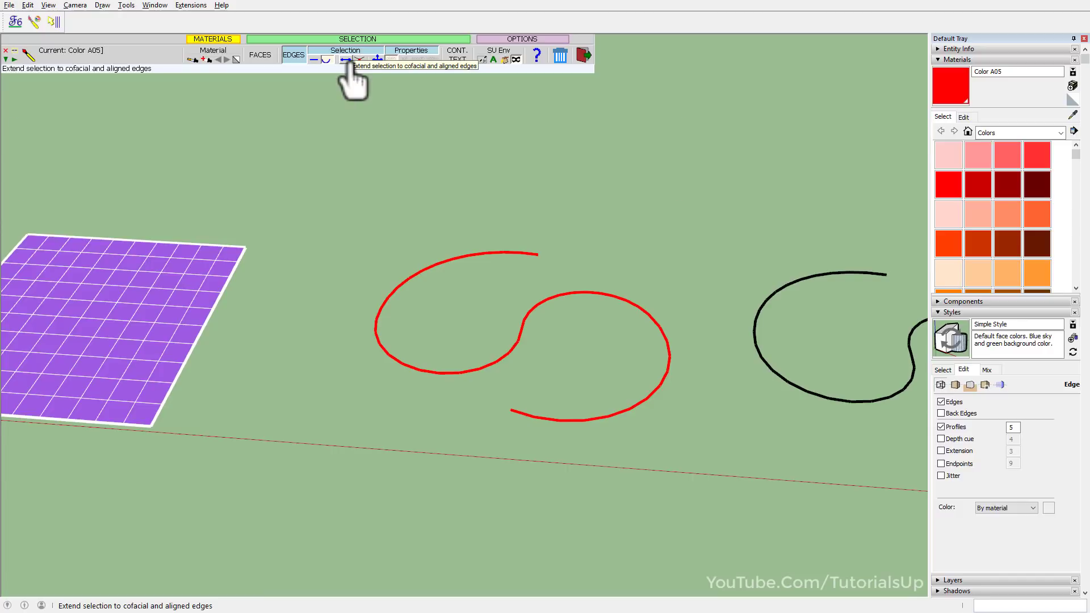
left_click(347, 60)
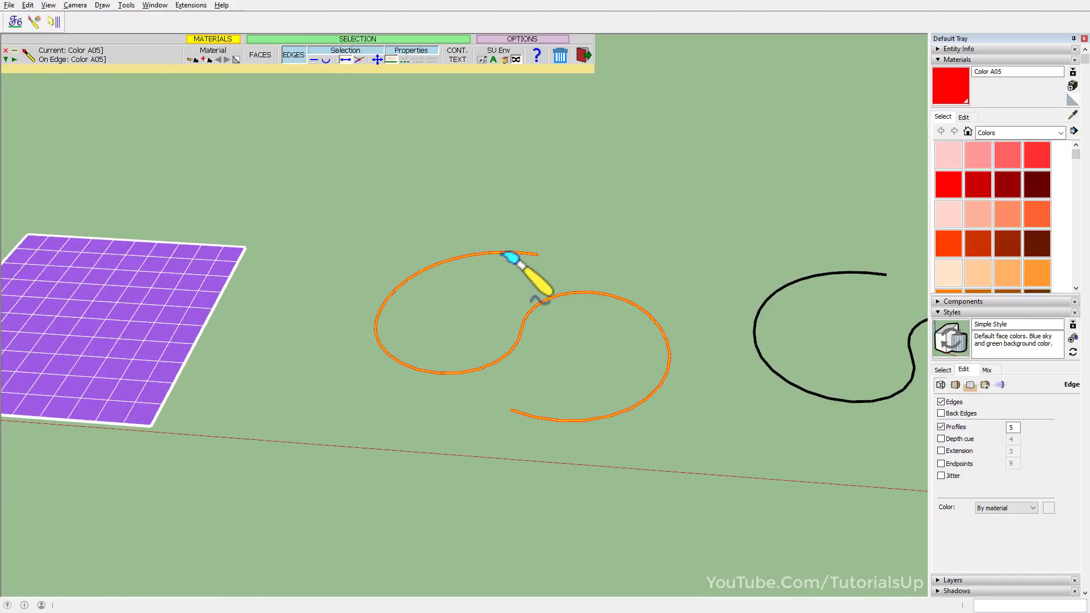
left_click(501, 253)
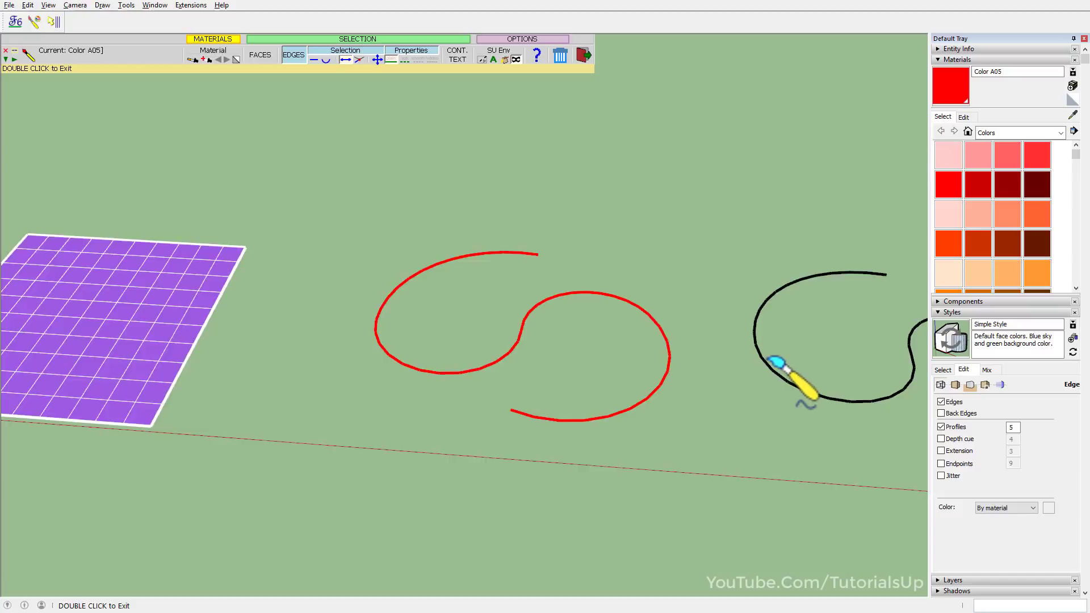
Paint two lengthwise and two crosswise lines of the white-edged grid with Color A05 using aligned edge selection
scroll(768, 360, "down", 4)
scroll(369, 378, "up", 7)
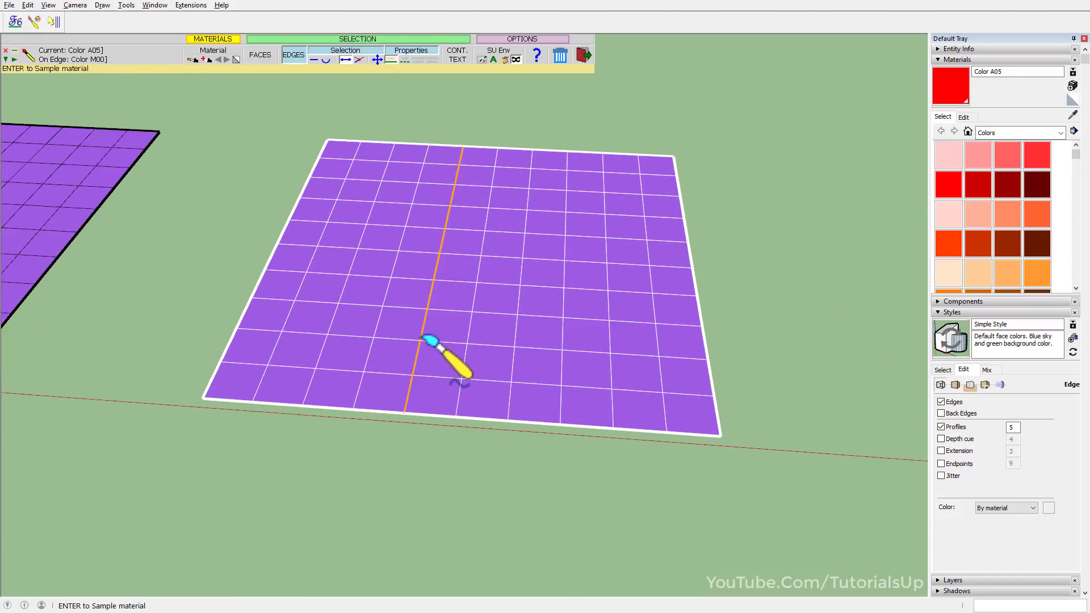
left_click(419, 334)
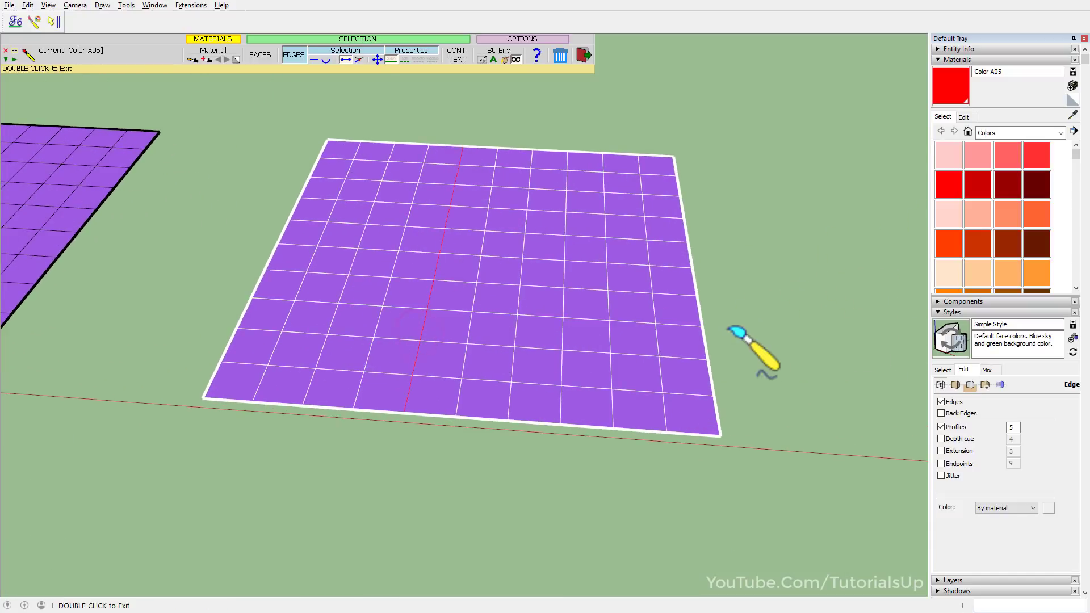
left_click(514, 339)
left_click(557, 357)
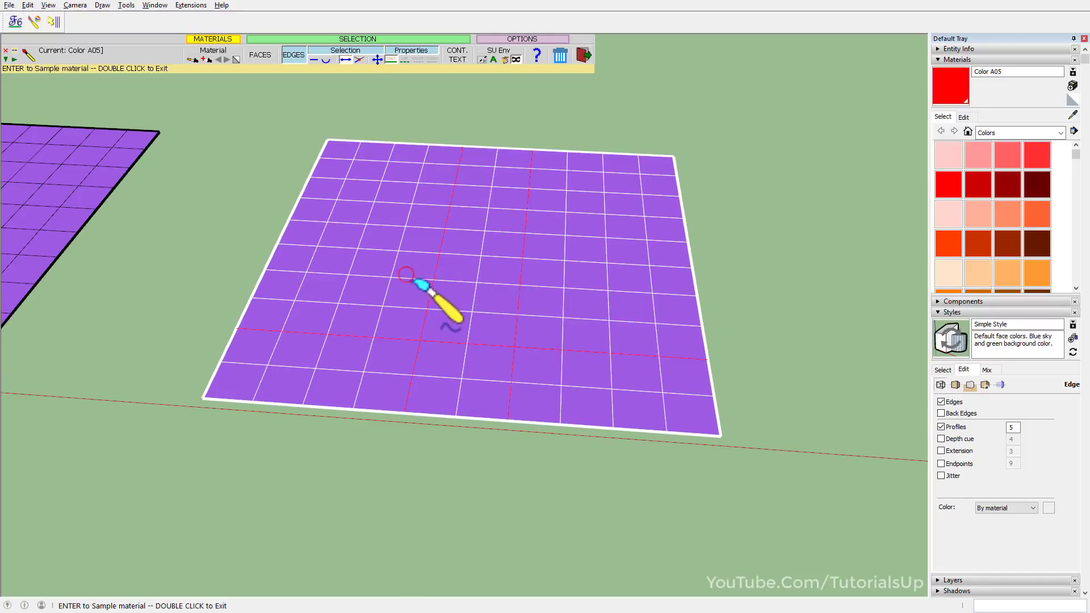
scroll(361, 321, "down", 2)
left_click(389, 301)
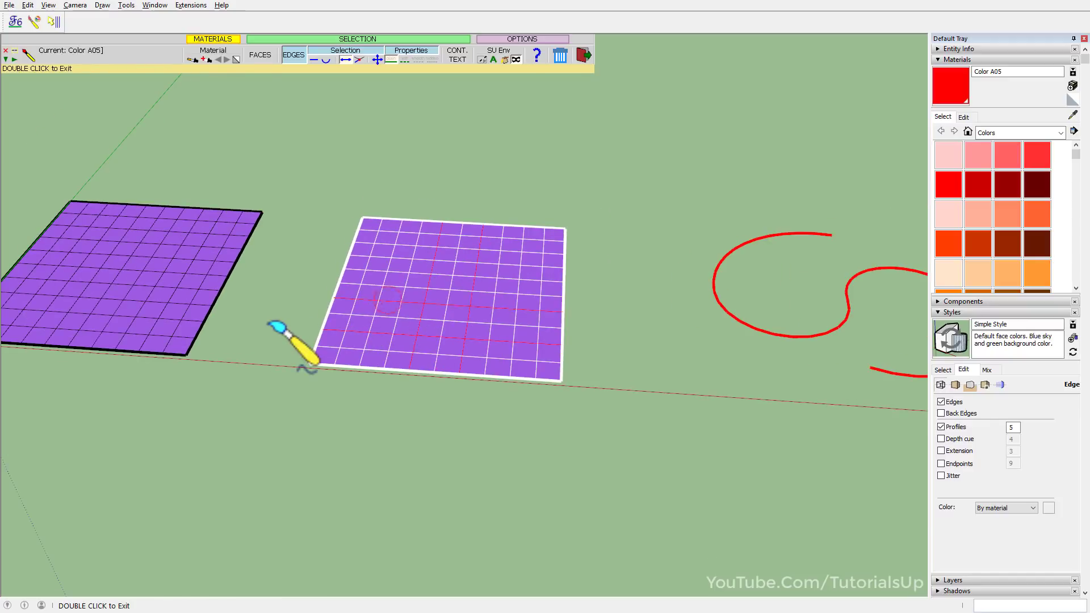
Try painting the entire second S-shaped curve with Color A05 using aligned edge selection
scroll(273, 325, "down", 4)
scroll(738, 328, "up", 3)
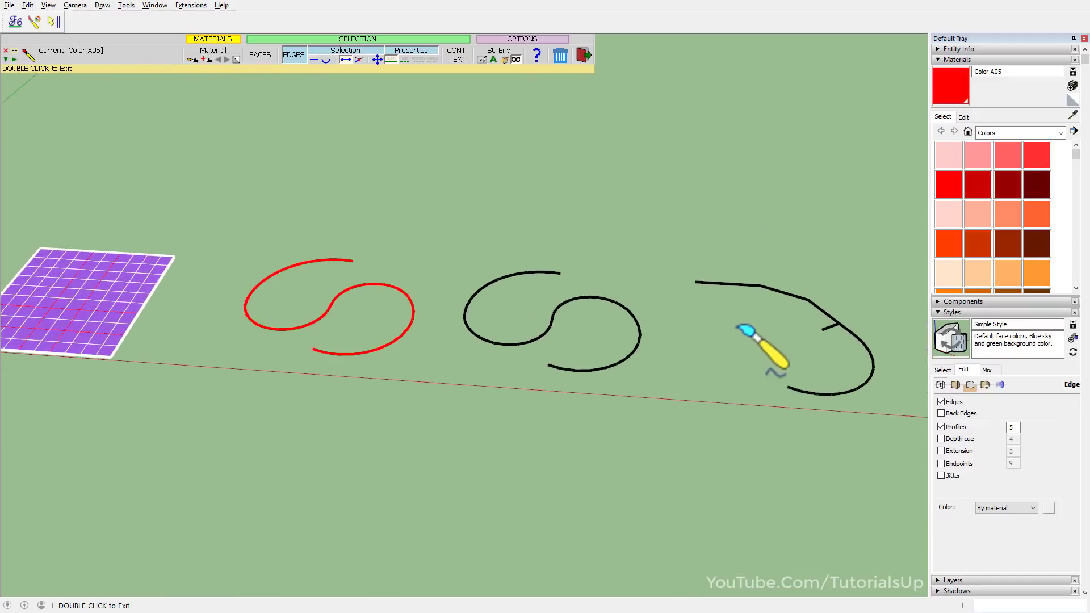
scroll(677, 328, "up", 2)
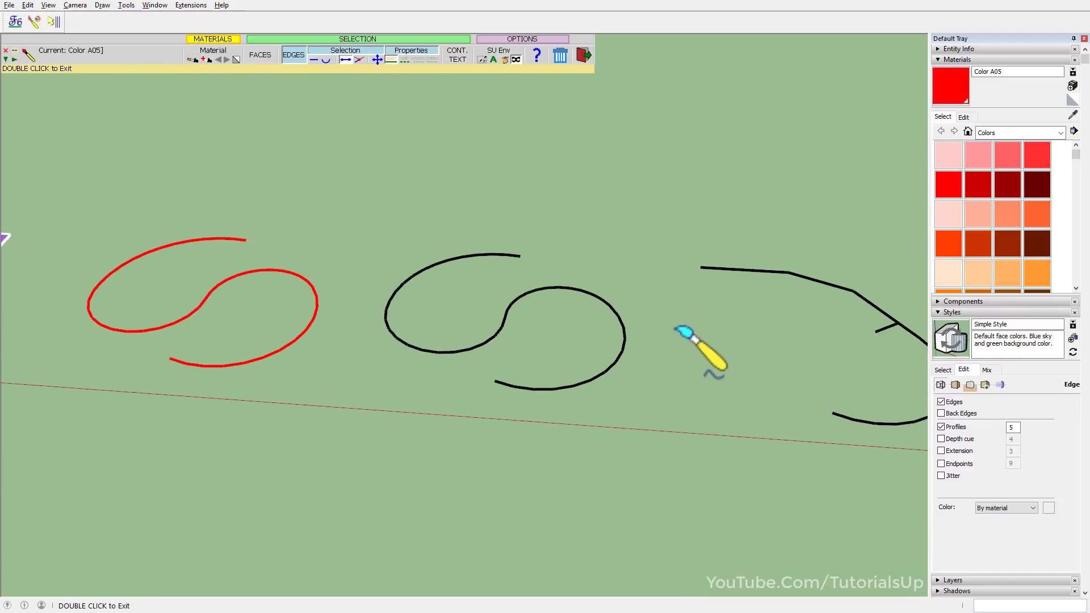
left_click(517, 311)
Make aligned edge selection stop at crossings and paint the branched curve's angular part up to the junction with Color A05
scroll(234, 334, "down", 2)
scroll(255, 335, "down", 2)
middle_click_drag(255, 335, 211, 342)
scroll(603, 319, "up", 3)
scroll(253, 192, "up", 3)
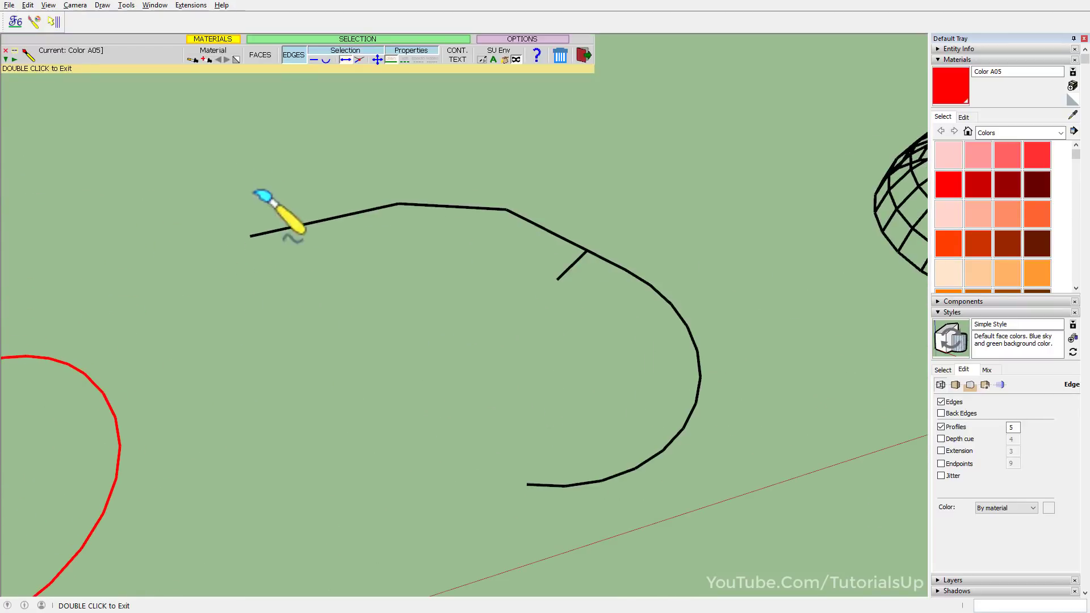
left_click(360, 59)
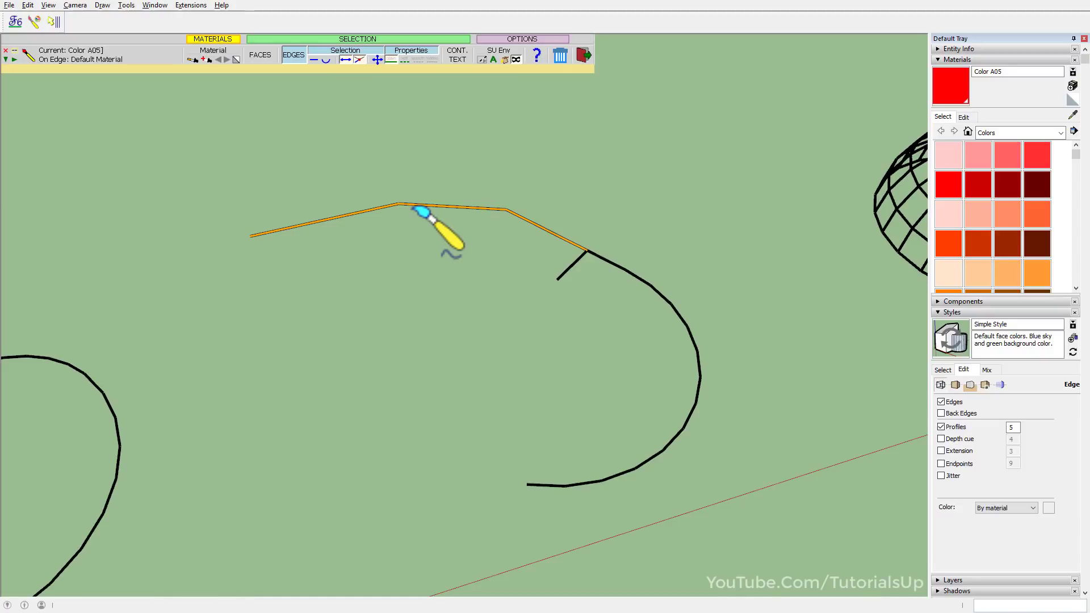
left_click(412, 207)
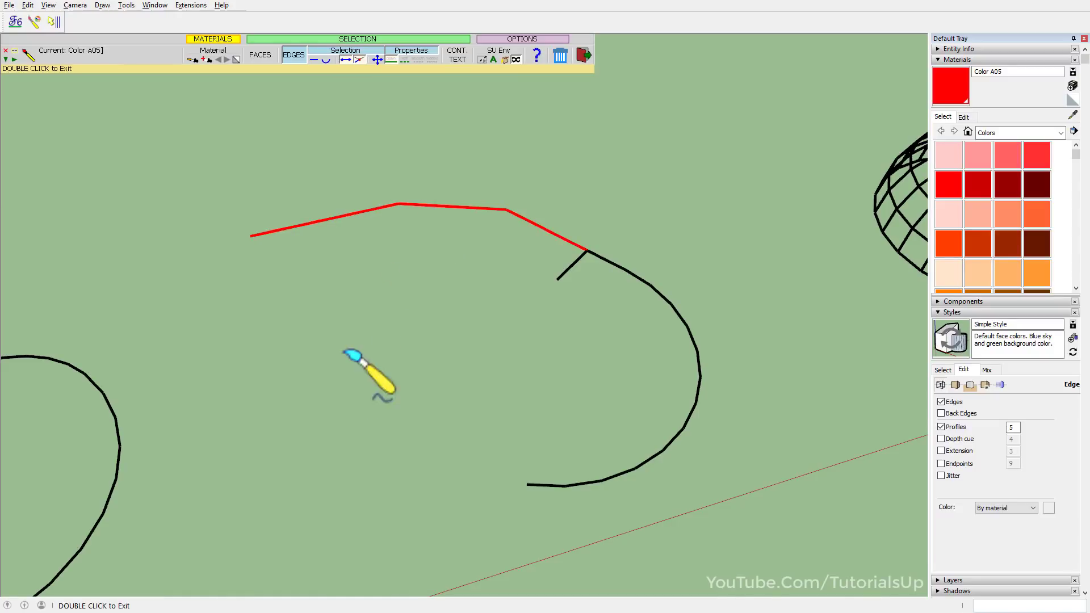
Turn off stopping at crossings and paint the branched curve from end to end with Color A05, leaving out the short branch
left_click(361, 59)
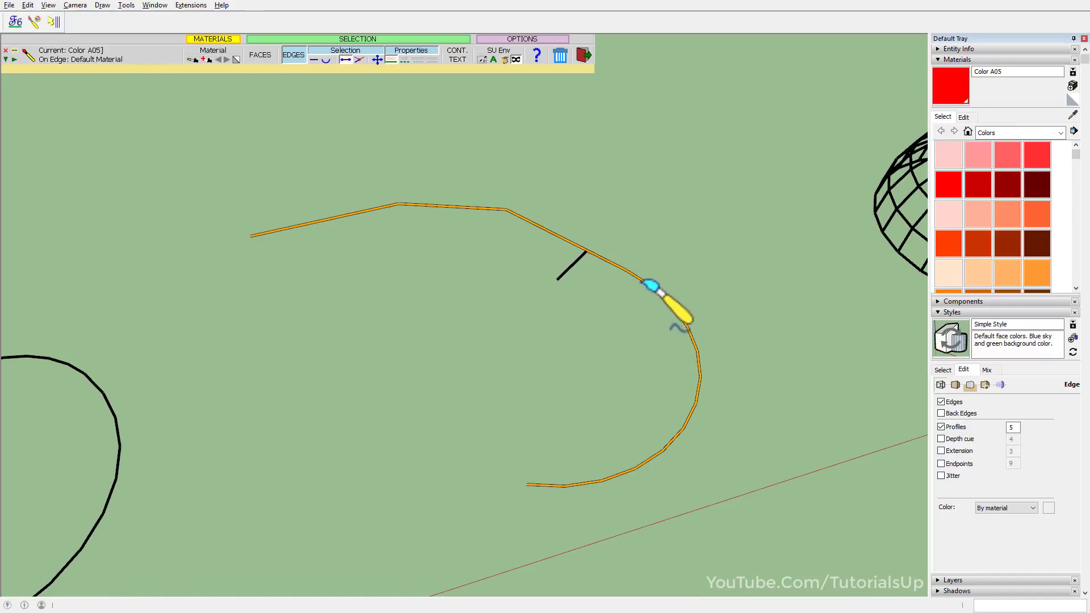
left_click(527, 221)
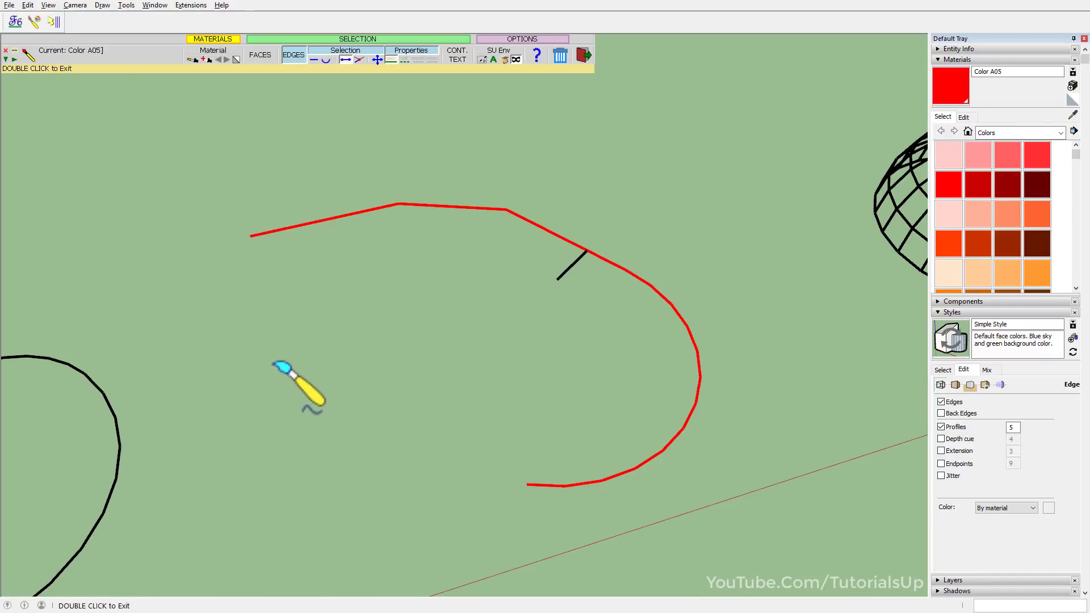
Paint alternate meridian lines of the wireframe dome with Color A05 using aligned edge selection
scroll(185, 366, "down", 2)
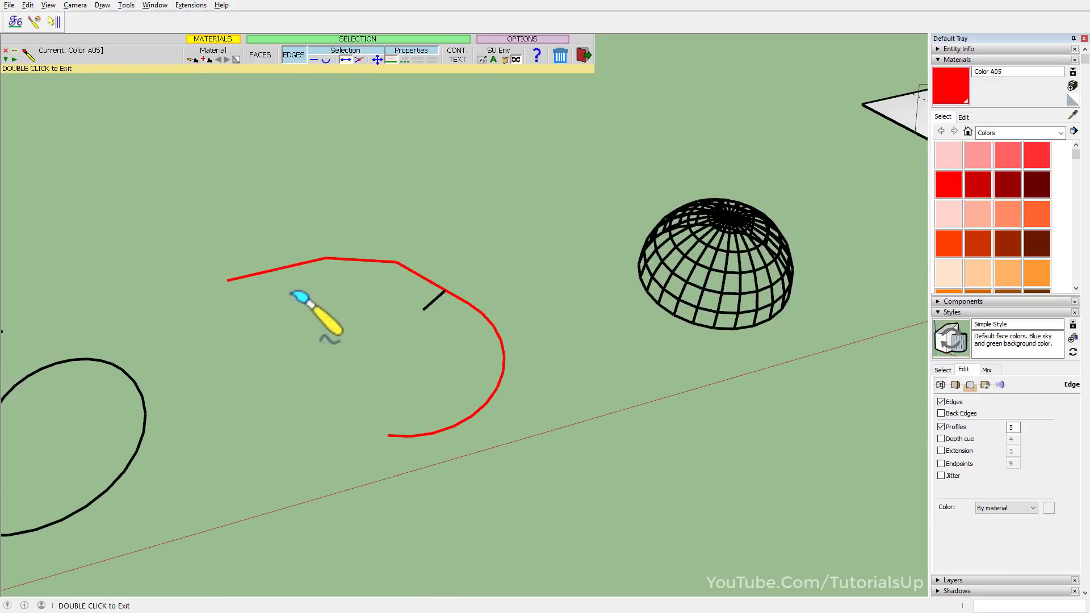
scroll(316, 318, "down", 2)
scroll(568, 301, "up", 6)
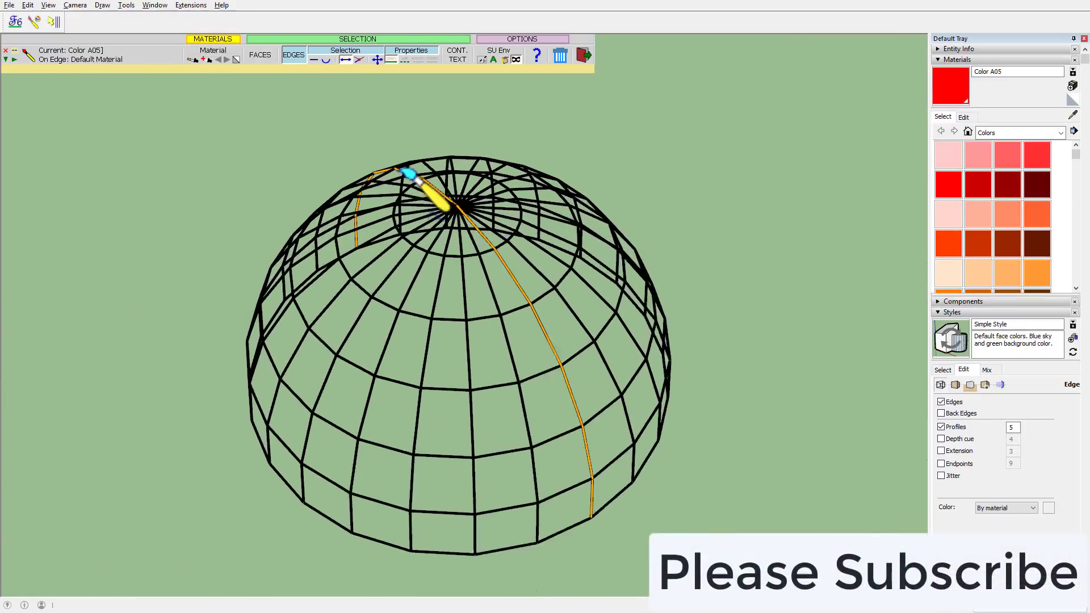
scroll(412, 173, "down", 1)
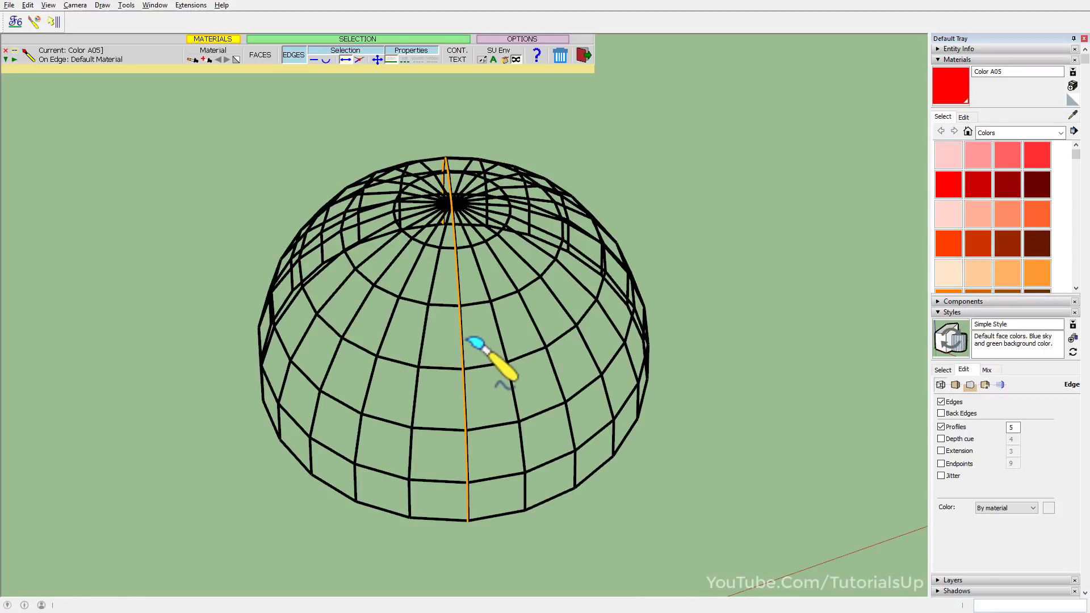
middle_click_drag(565, 319, 220, 268)
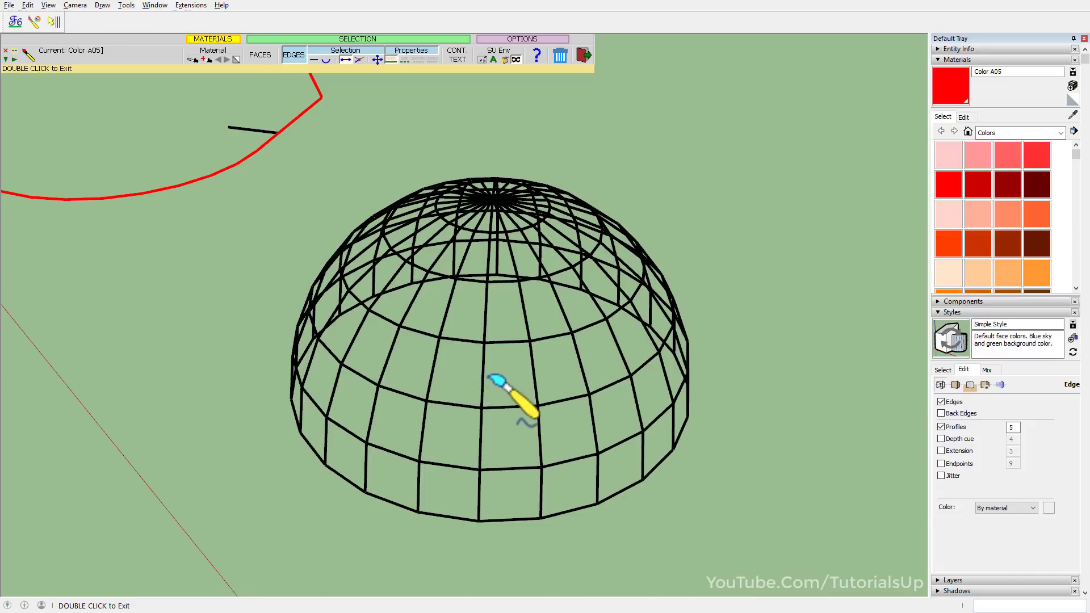
left_click(577, 359)
left_click(481, 379)
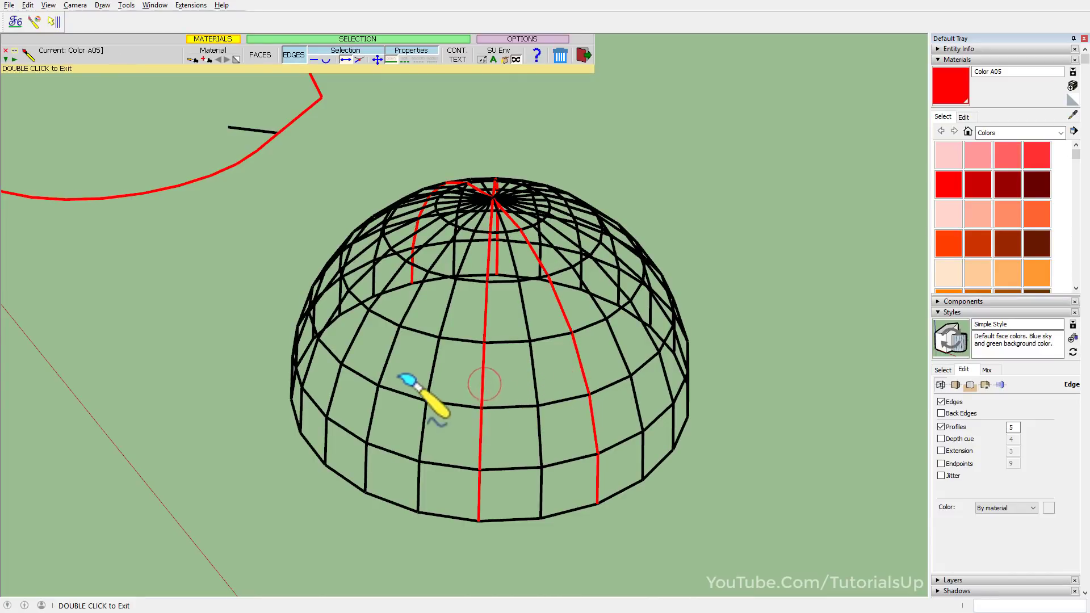
left_click(387, 367)
mouse_move(392, 372)
middle_mouse_down()
mouse_move(440, 441)
mouse_move(462, 432)
middle_mouse_up()
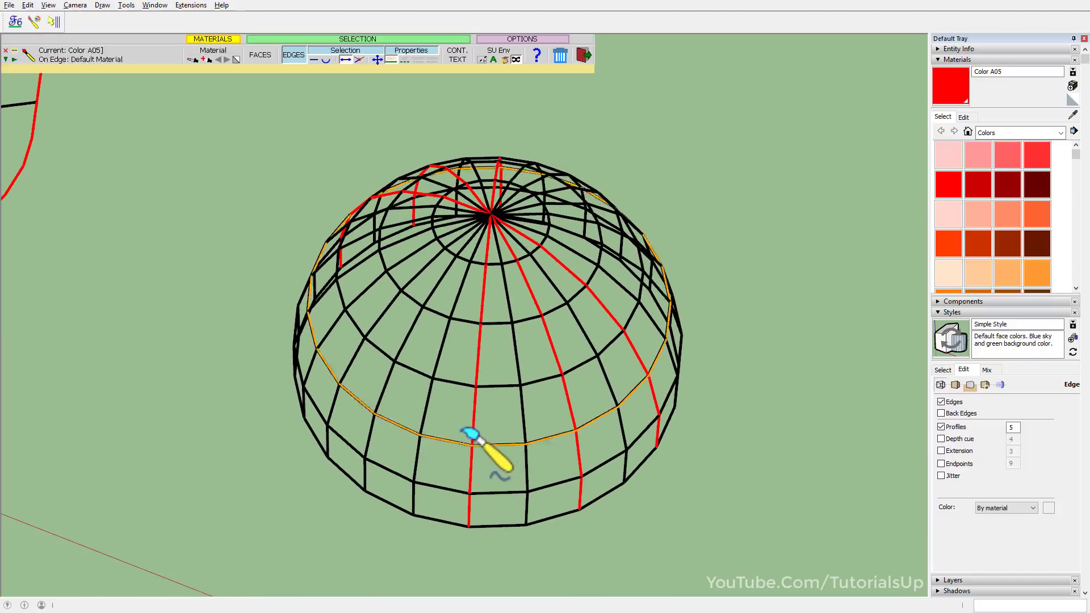
left_click(389, 385)
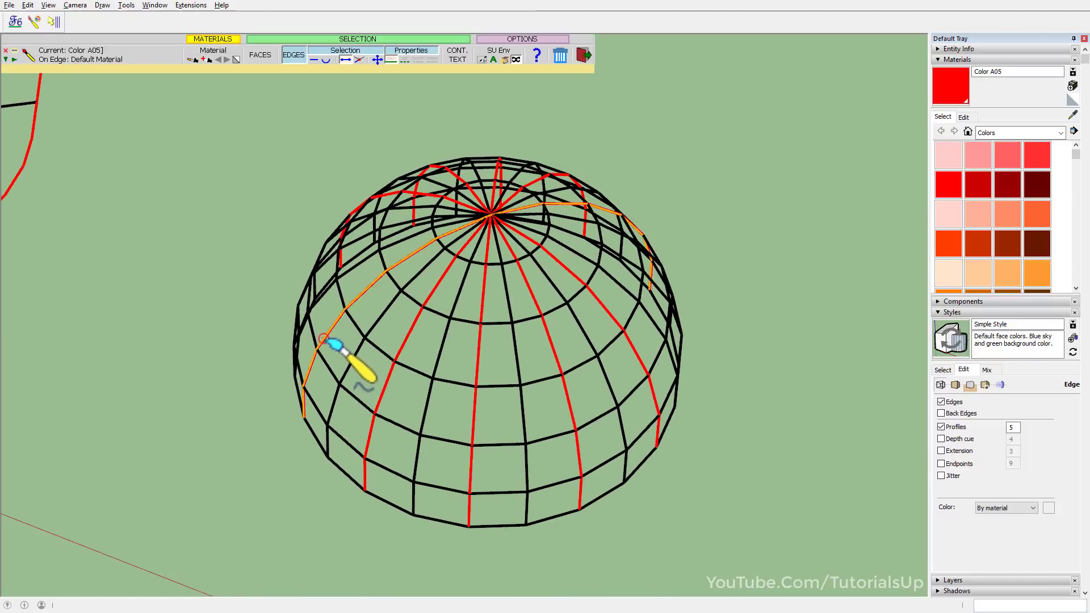
mouse_move(357, 380)
middle_mouse_down()
mouse_move(499, 467)
mouse_move(391, 389)
mouse_move(225, 207)
mouse_move(19, 76)
mouse_move(303, 196)
middle_mouse_up()
left_click(450, 397)
Paint all edges of the wireframe dome with Color F05 using connected edge selection
scroll(437, 390, "down", 1)
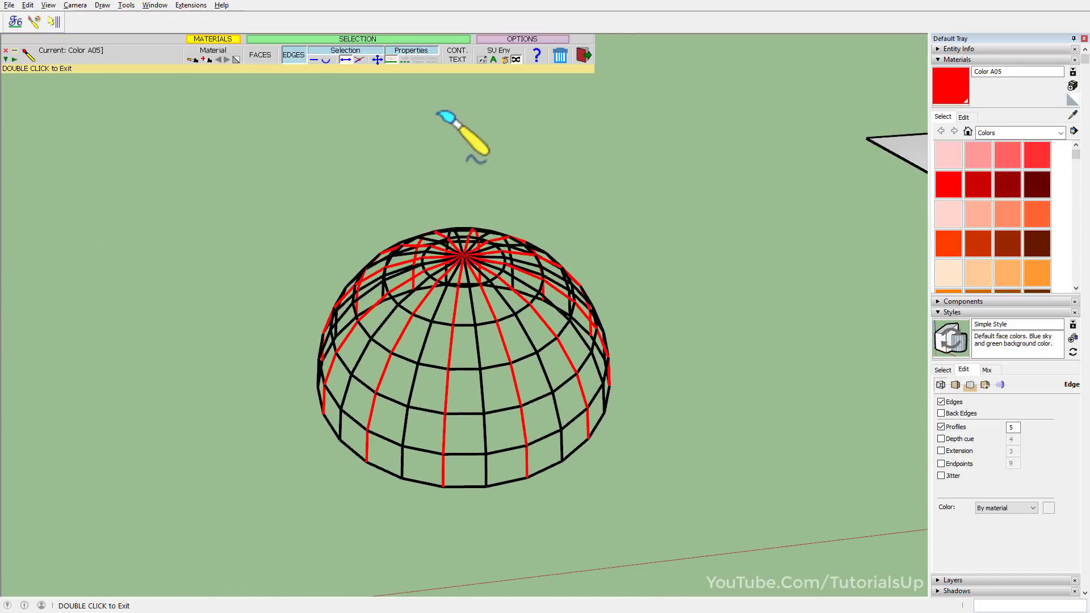
scroll(1011, 193, "down", 3)
left_click(951, 275)
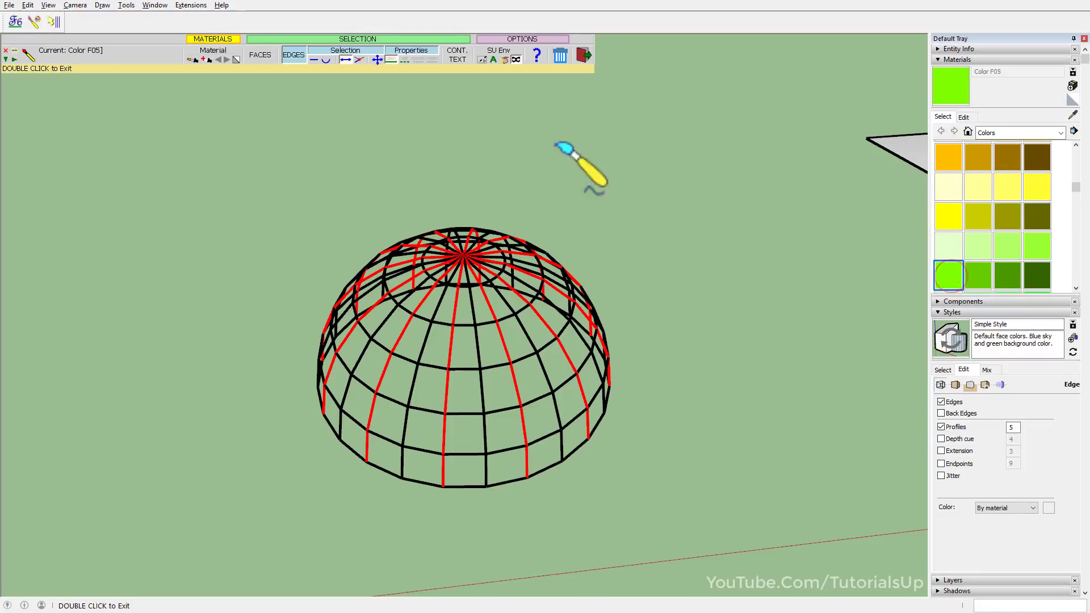
left_click(379, 61)
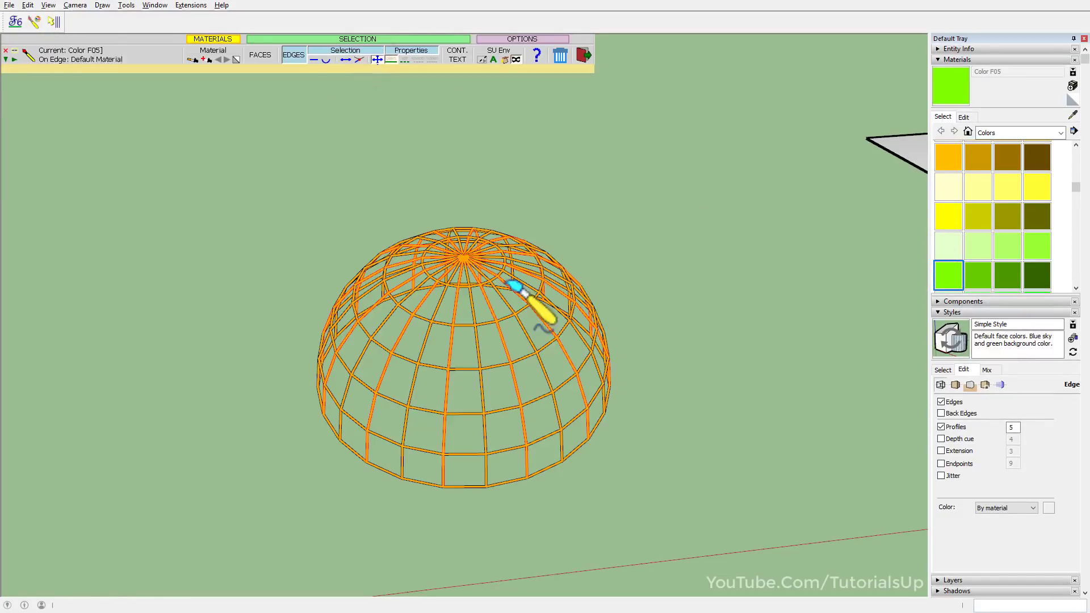
left_click(516, 309)
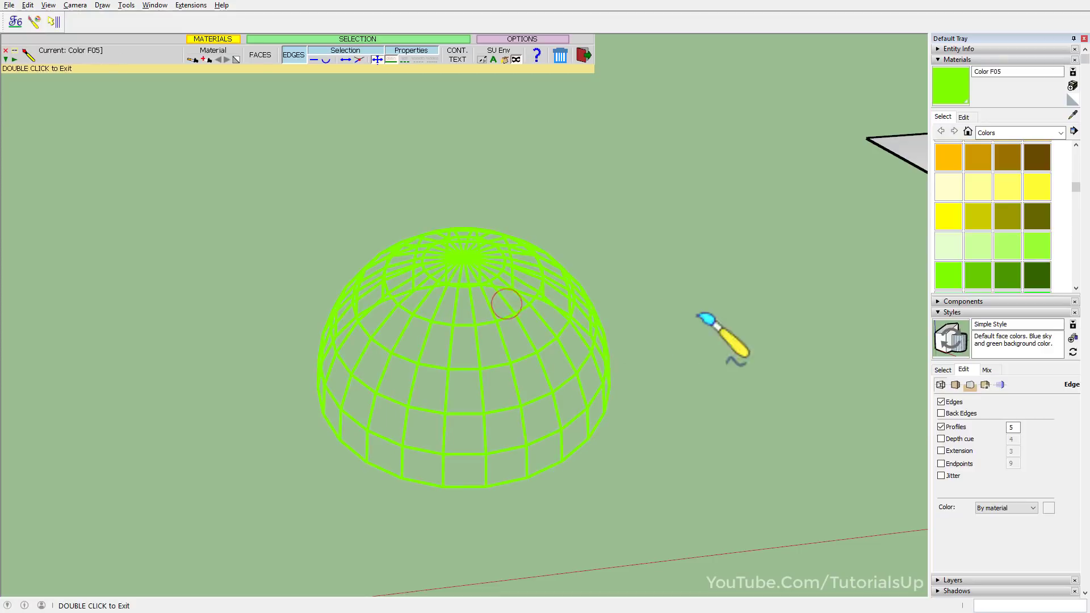
Turn off Profiles in the edge style settings, with the folded sheet with labelled edge types in view
mouse_move(705, 322)
middle_mouse_down()
mouse_move(584, 207)
mouse_move(504, 93)
mouse_move(691, 389)
mouse_move(973, 345)
mouse_move(559, 336)
mouse_move(594, 381)
middle_mouse_up()
scroll(392, 349, "down", 3)
scroll(394, 350, "down", 5)
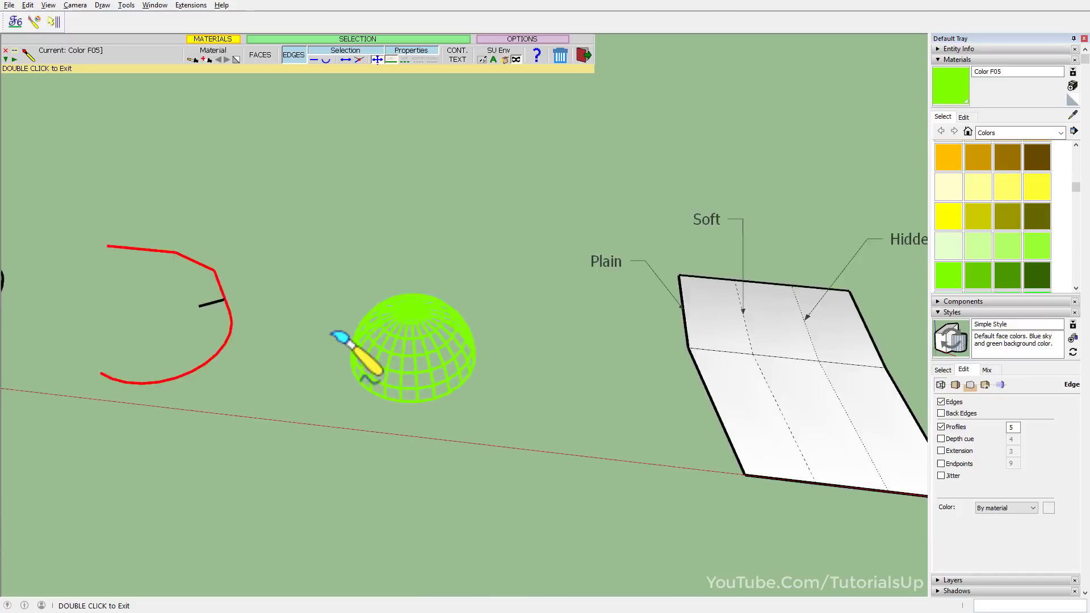
scroll(636, 357, "up", 4)
scroll(602, 361, "up", 2)
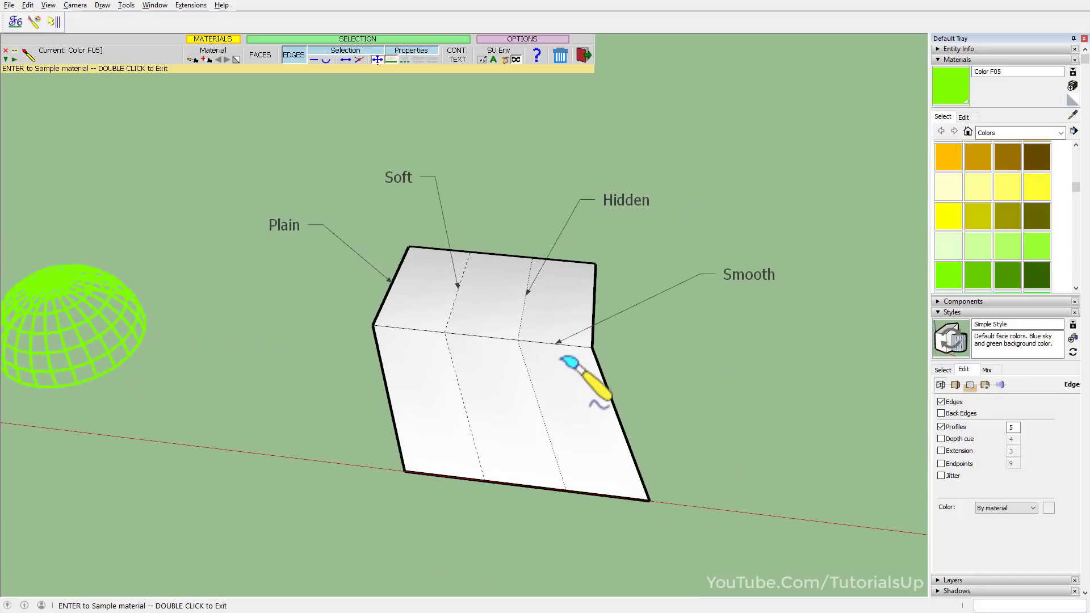
left_click(941, 427)
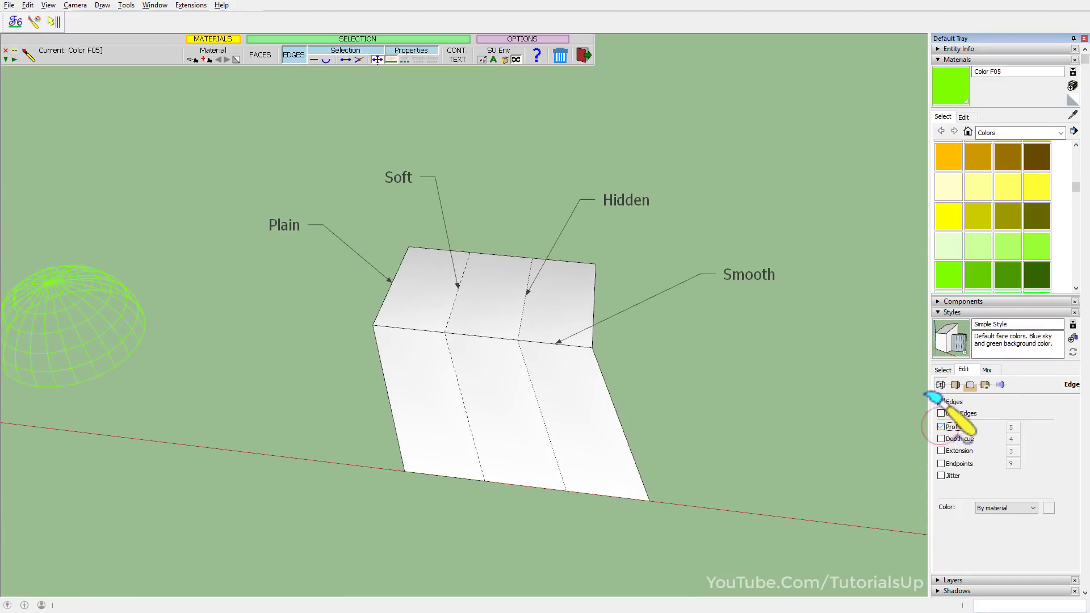
Paint the folded sheet's outer boundary edges with Color F05, filtering connected edge selection to plain edges
middle_click_drag(571, 393, 687, 410)
scroll(517, 384, "down", 2)
scroll(548, 372, "up", 3)
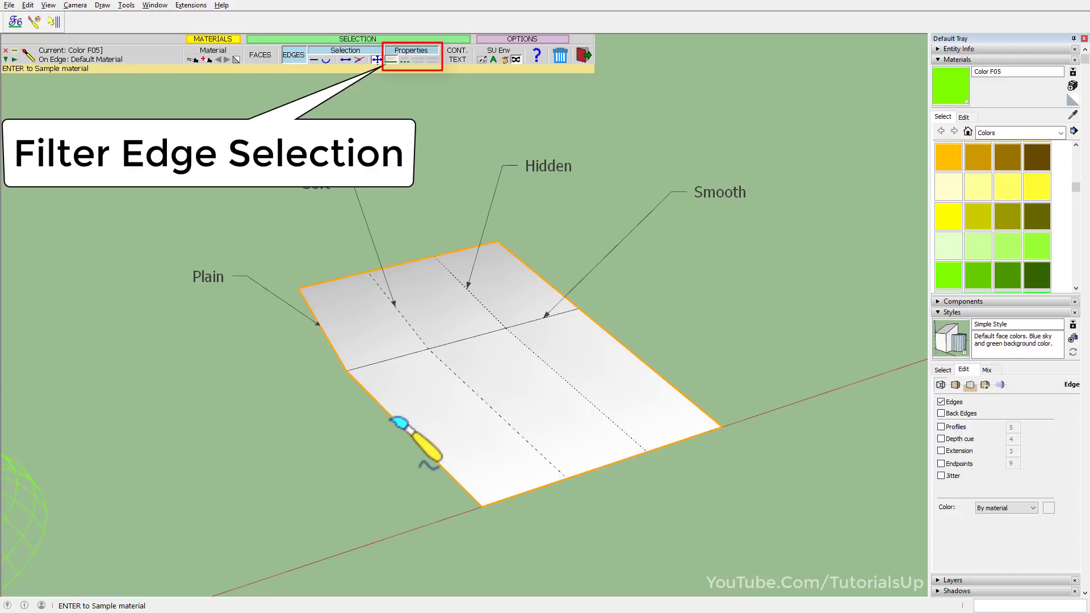
middle_click_drag(620, 387, 603, 394)
scroll(515, 413, "down", 2)
scroll(556, 403, "up", 2)
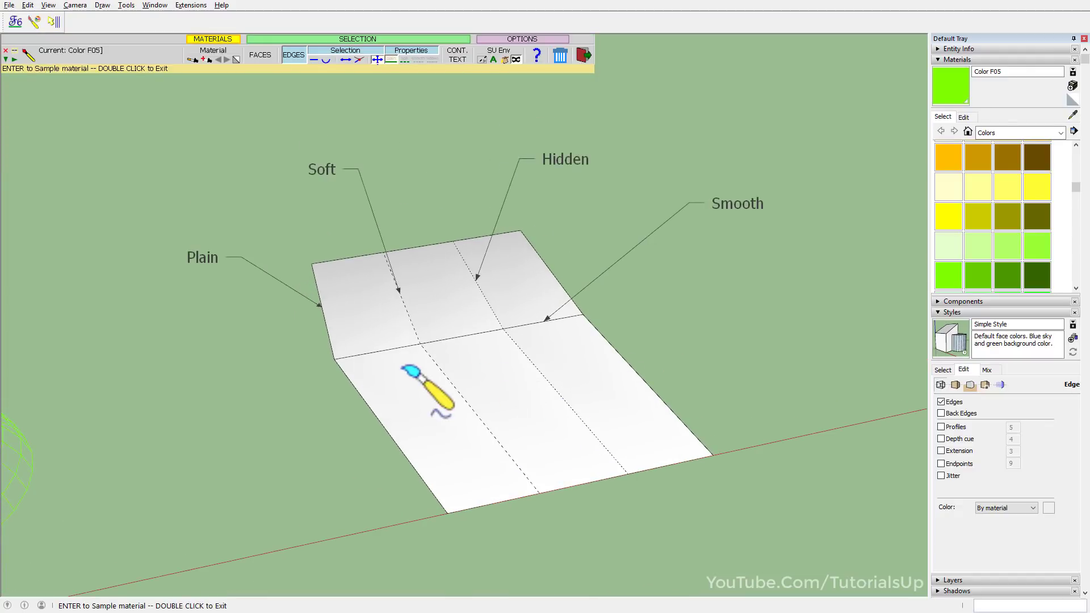
left_click(397, 60)
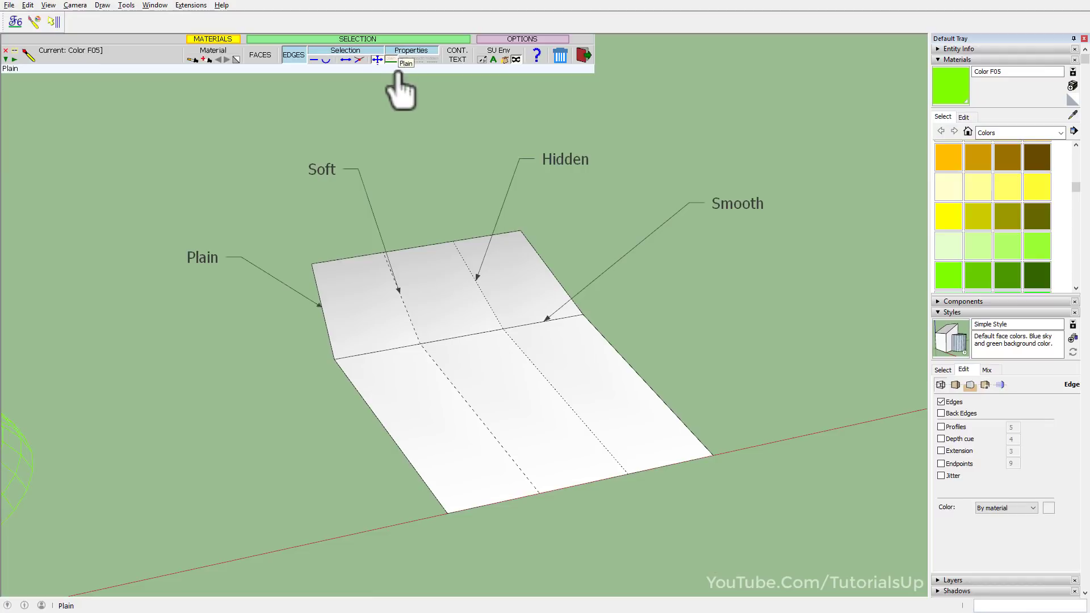
left_click(350, 379)
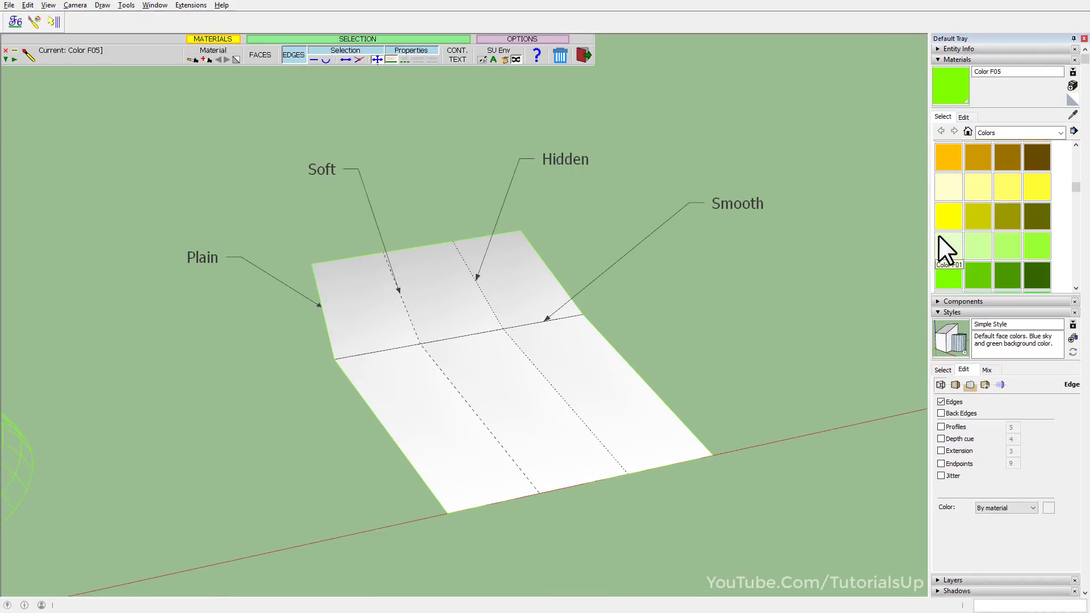
Repaint the folded sheet's plain boundary edges with Color A05
scroll(982, 199, "up", 5)
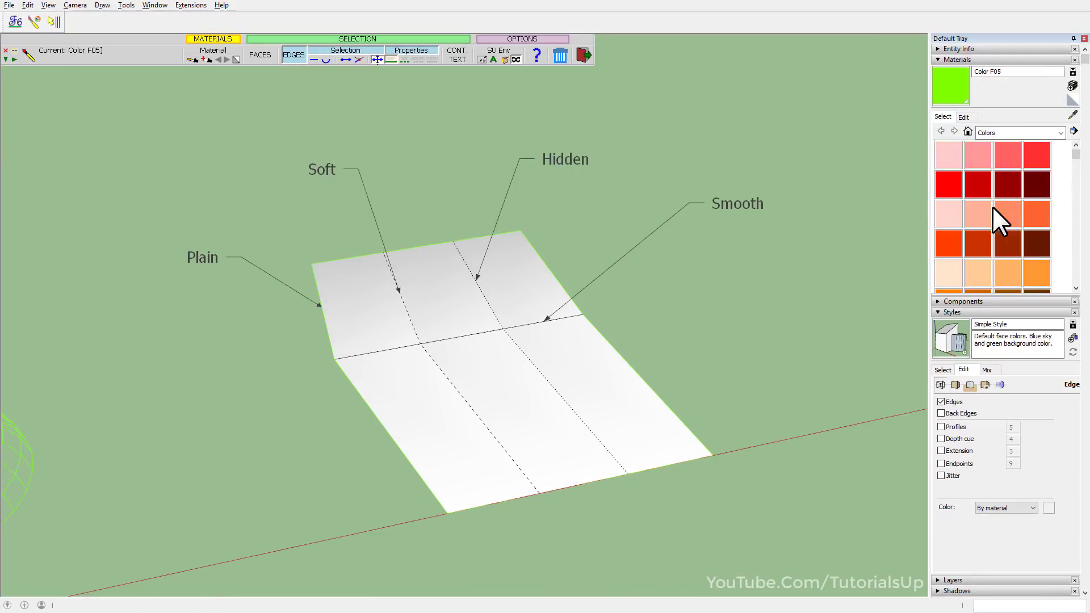
left_click(953, 183)
left_click(406, 460)
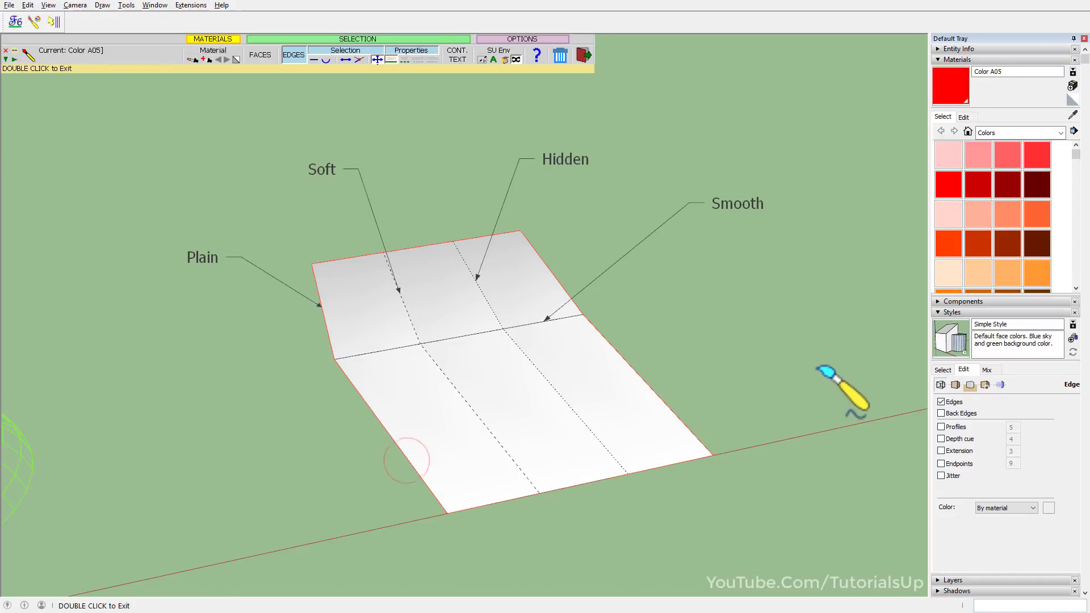
Add soft edges to the edge selection filter and paint the sheet's plain and soft edges with Color A05
scroll(608, 484, "up", 2)
scroll(591, 499, "down", 1)
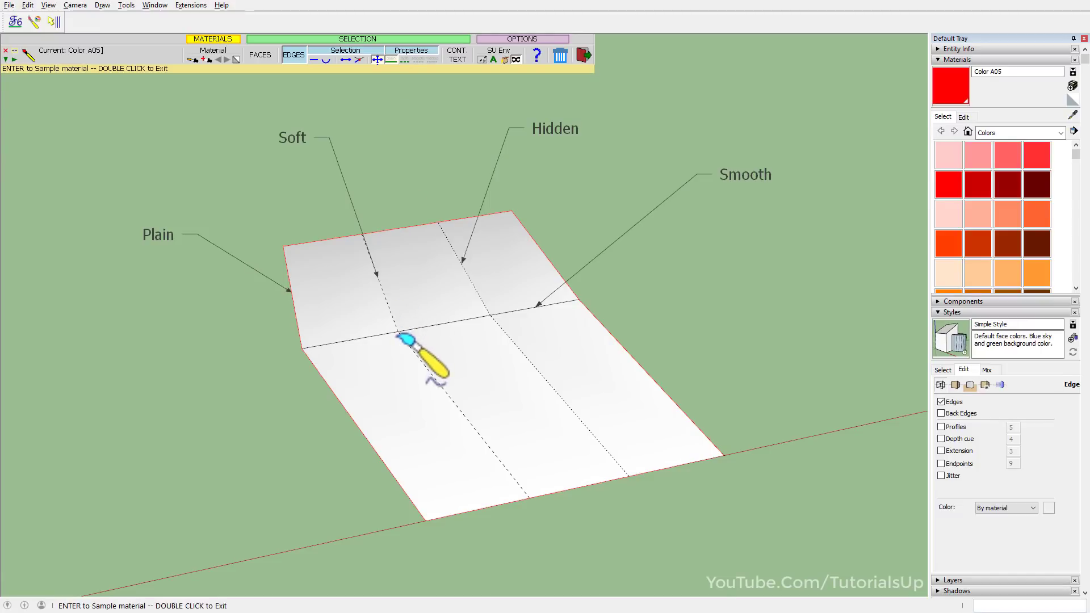
left_click(410, 60)
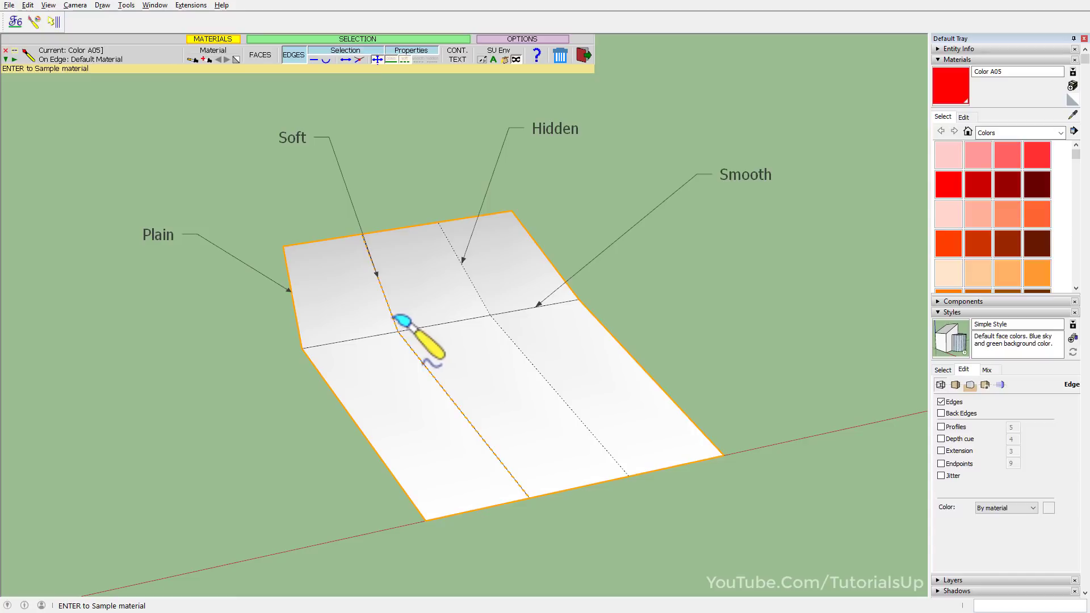
left_click(392, 316)
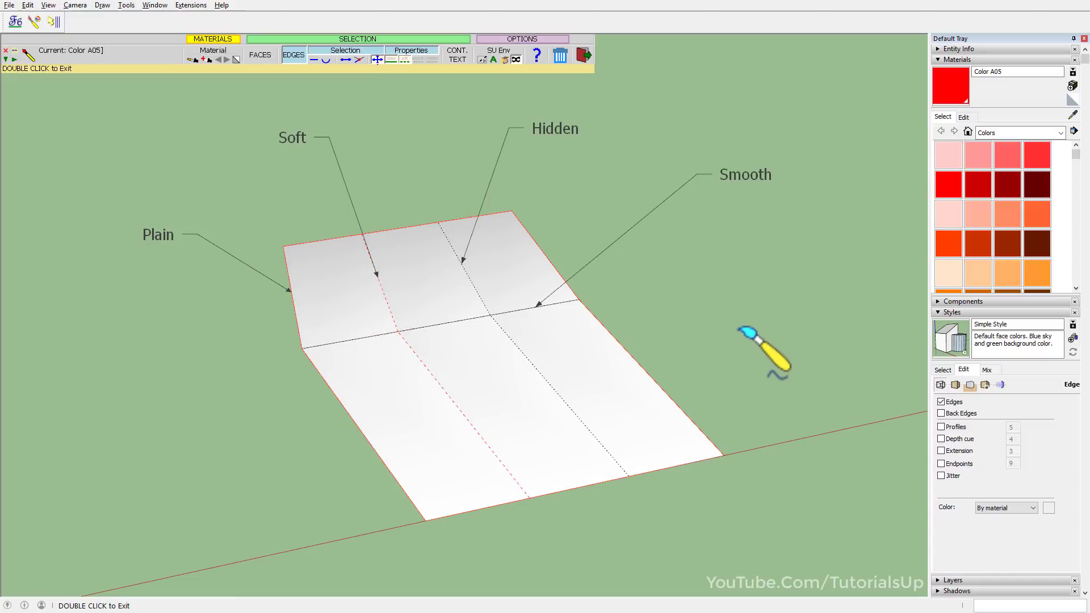
Add smooth edges to the edge selection filter and paint the sheet's fold line along with its connected edges in Color A05
scroll(515, 486, "up", 3)
scroll(433, 504, "down", 2)
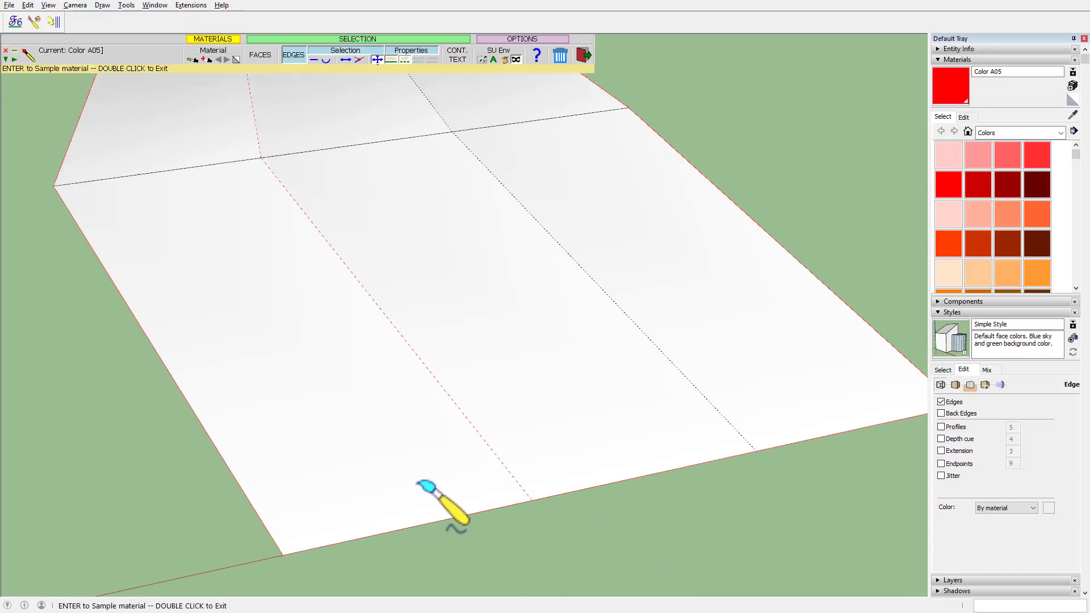
scroll(454, 497, "down", 3)
scroll(267, 361, "up", 2)
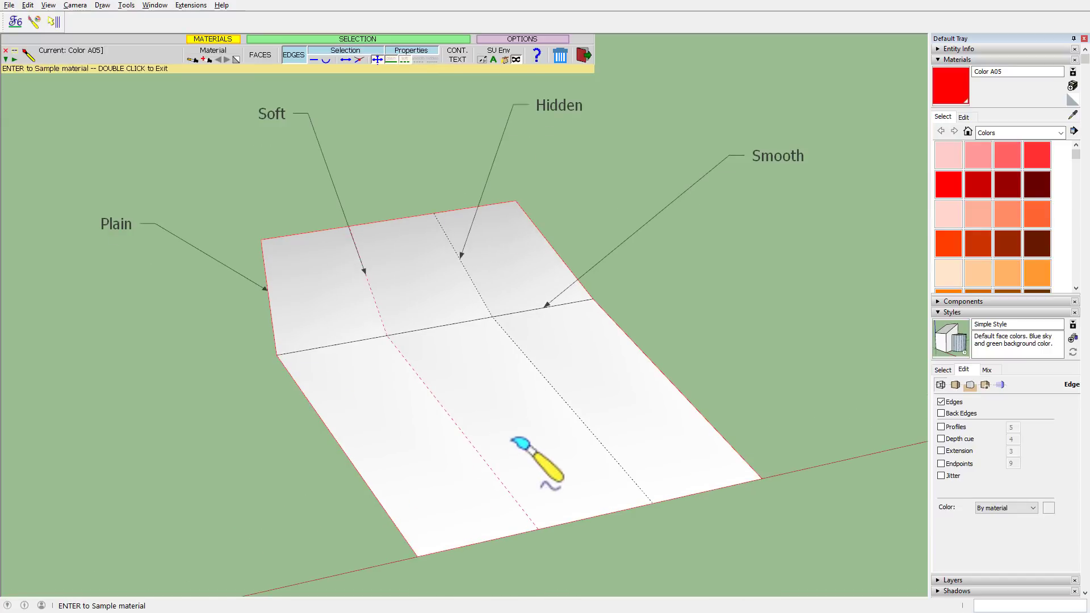
left_click(415, 59)
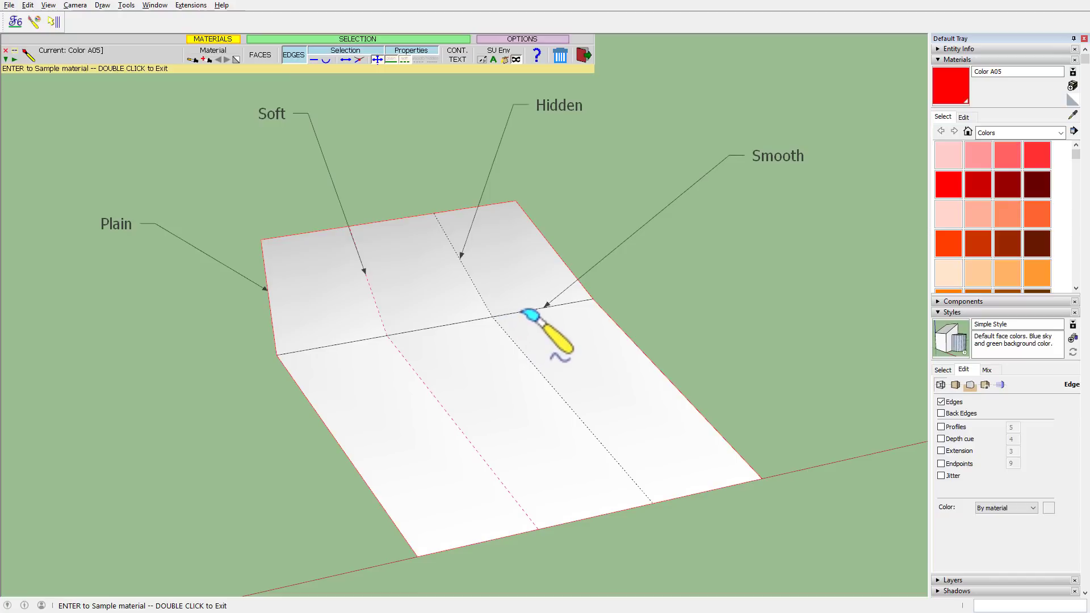
left_click(418, 59)
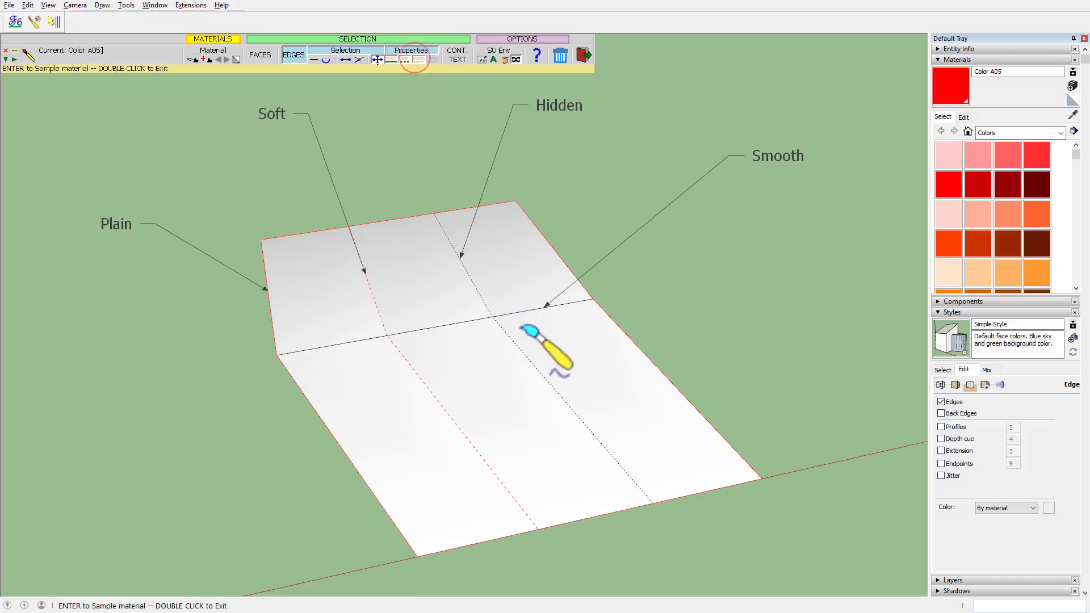
left_click(525, 311)
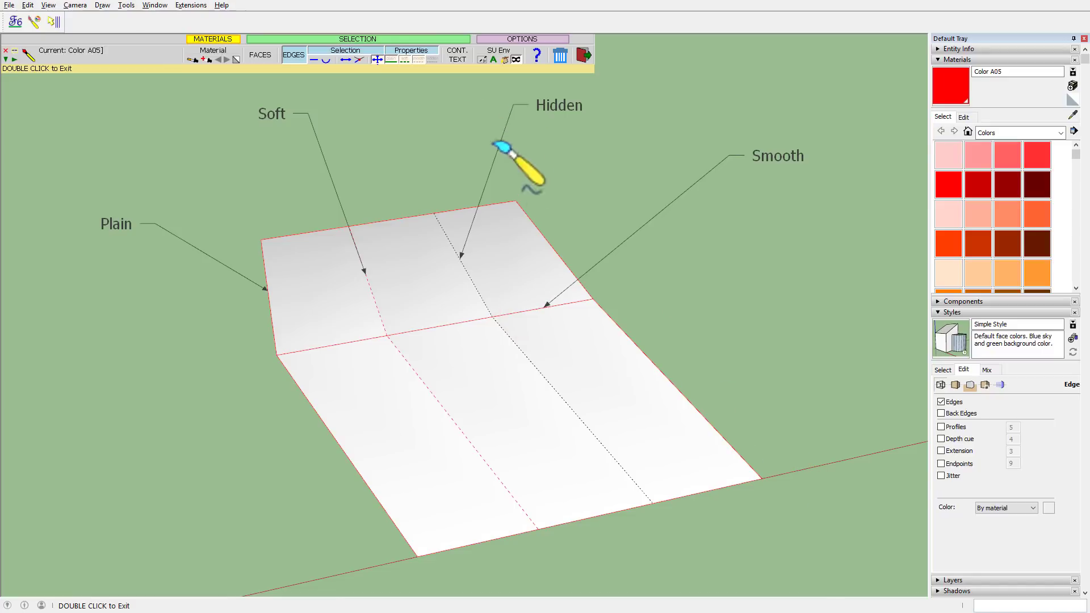
Add hidden edges to the edge selection filter and paint the sheet's hidden line with Color A05
left_click(435, 59)
left_click(479, 297)
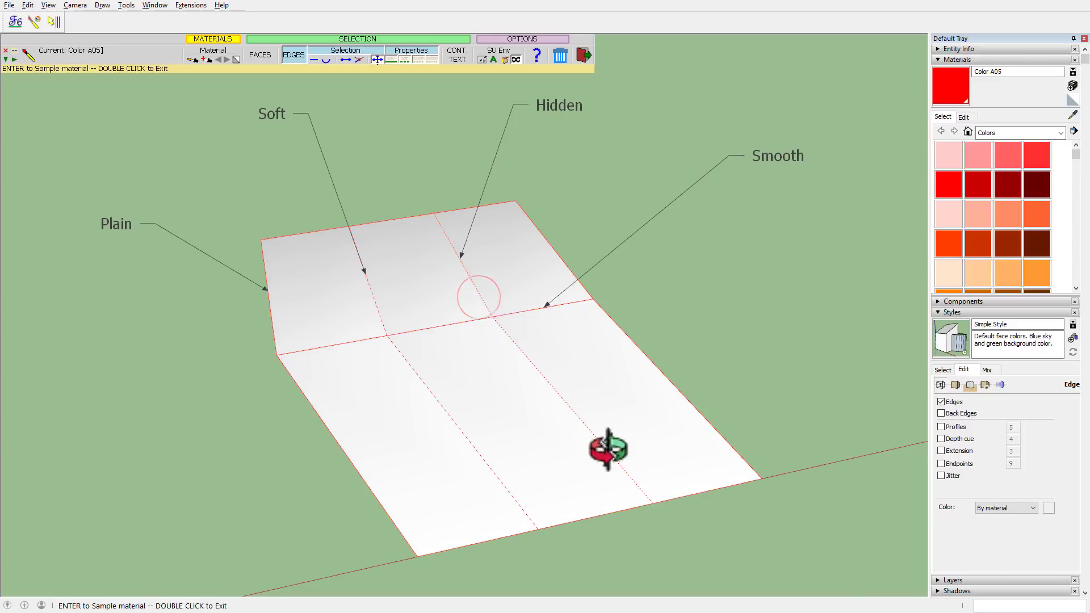
mouse_move(603, 451)
middle_mouse_down()
mouse_move(236, 319)
mouse_move(531, 389)
mouse_move(619, 442)
middle_mouse_up()
scroll(619, 443, "down", 2)
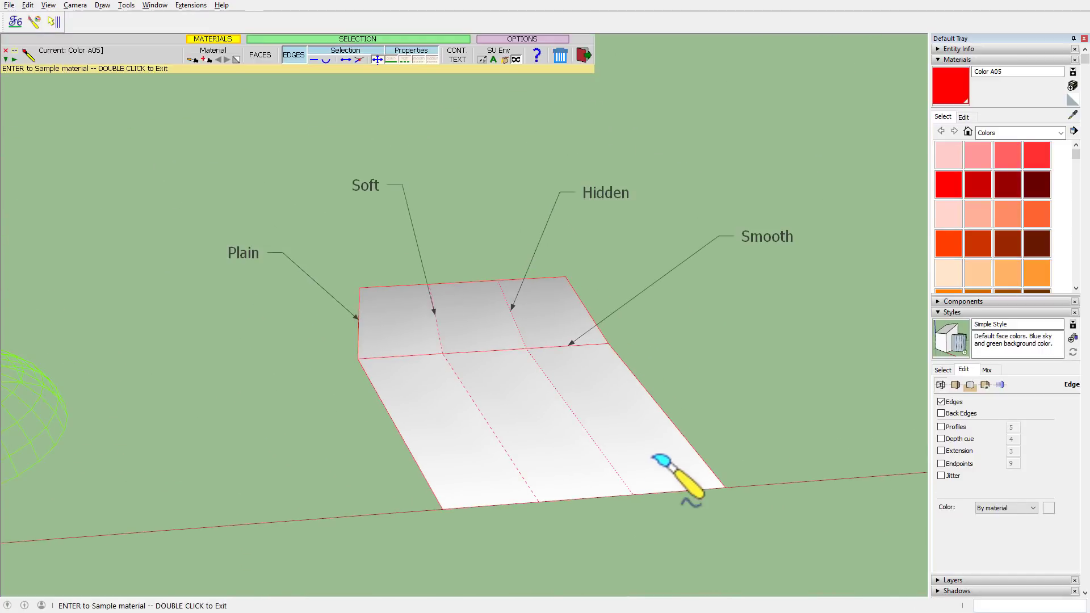
scroll(744, 429, "down", 5)
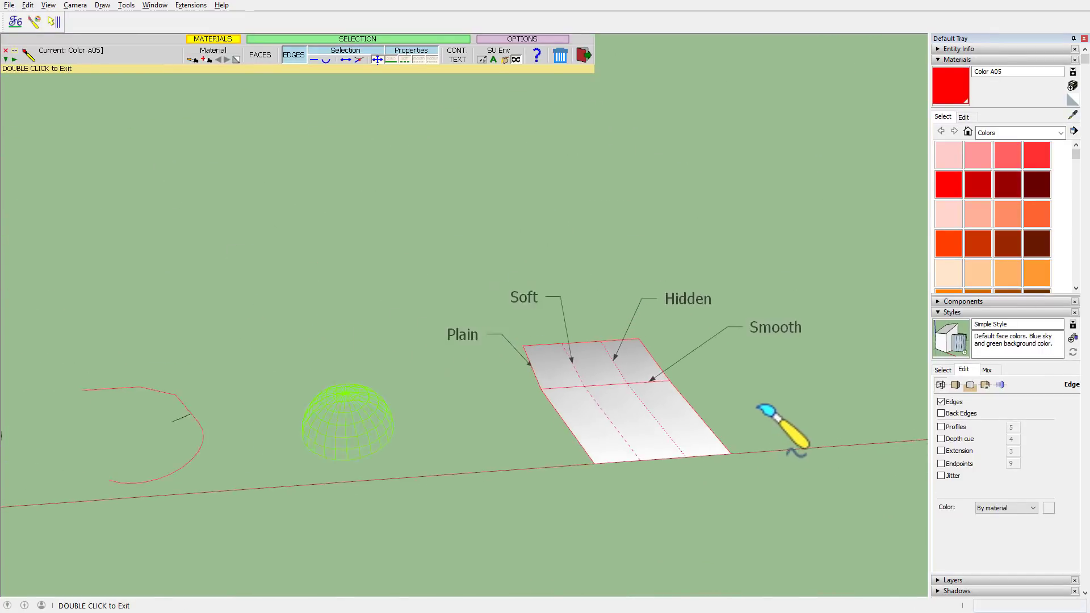